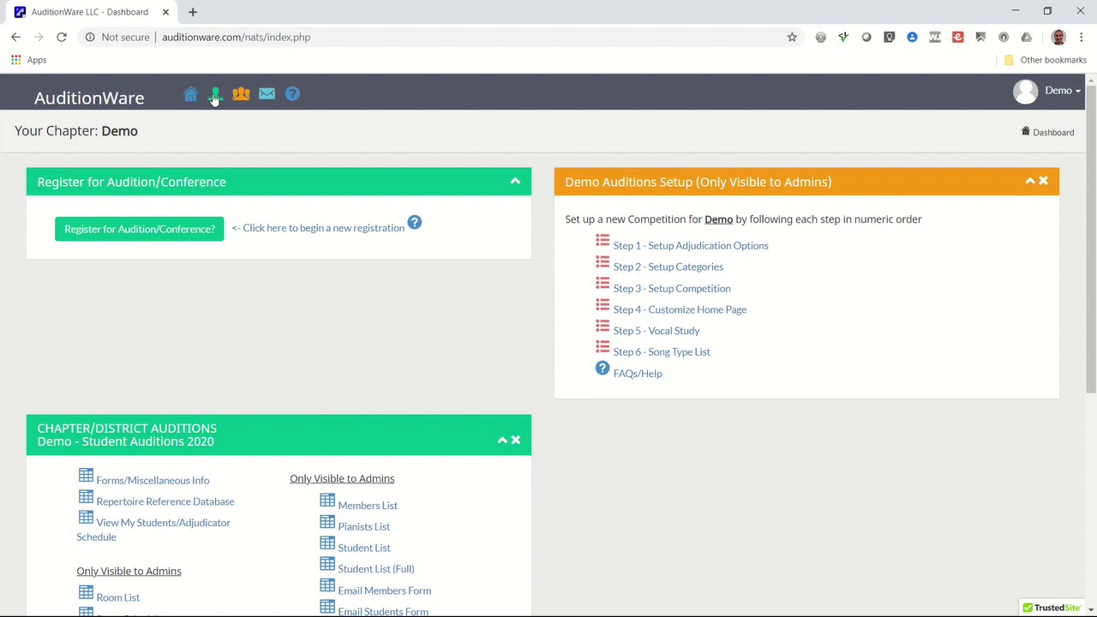
# Step: Visit the Members, Pianists, Contact and Help/FAQ pages, then open the Demo account menu
pyautogui.click(214, 96)
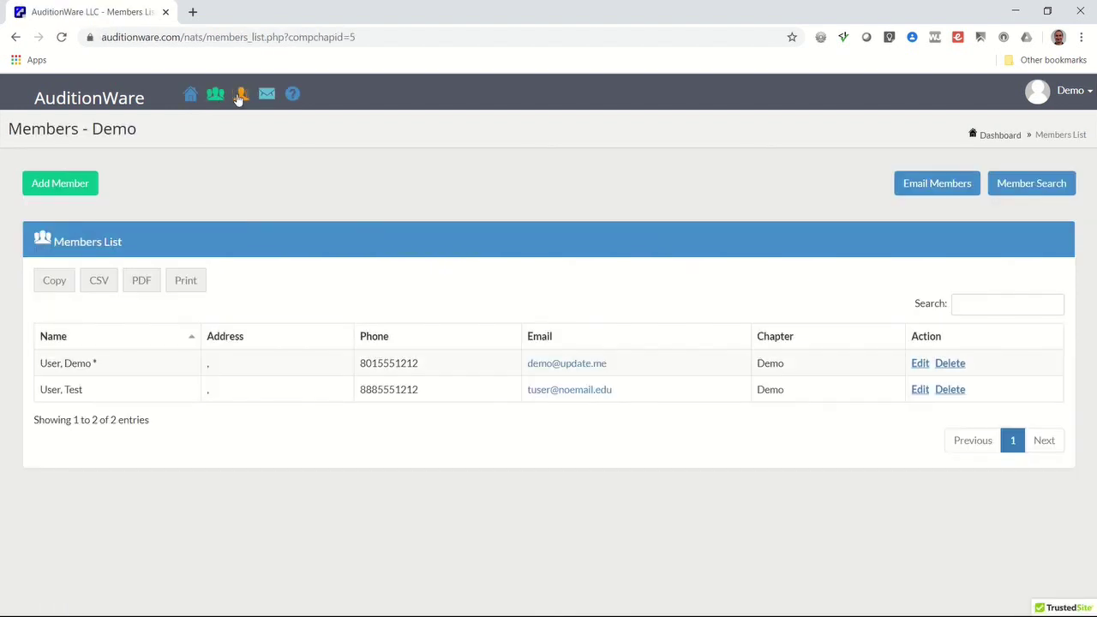
pyautogui.click(239, 97)
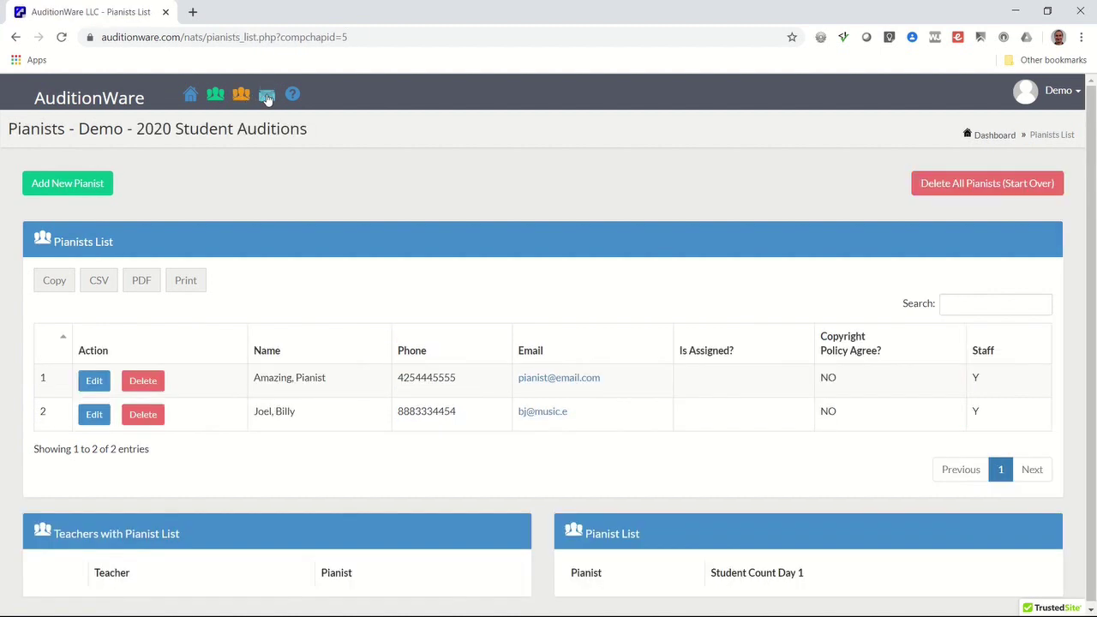
pyautogui.click(267, 98)
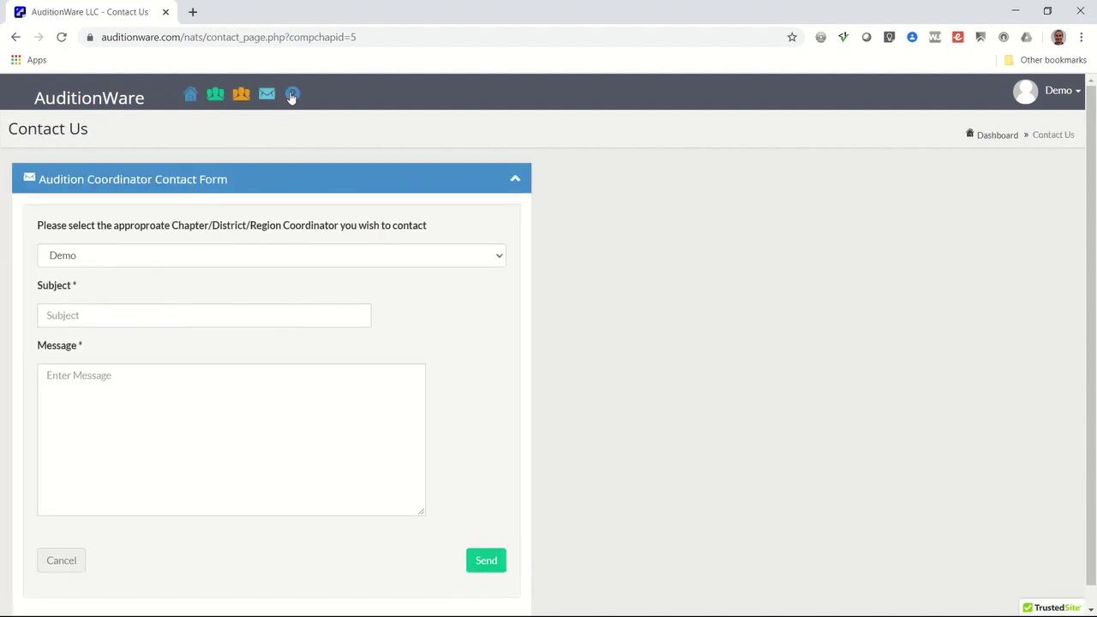
pyautogui.click(292, 95)
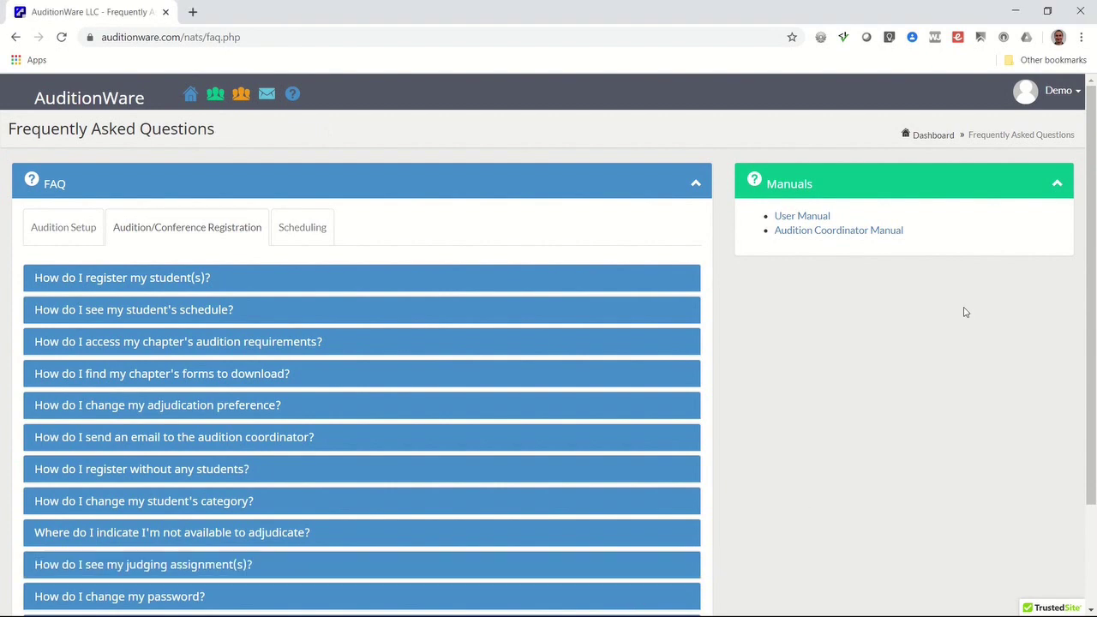
pyautogui.click(1063, 96)
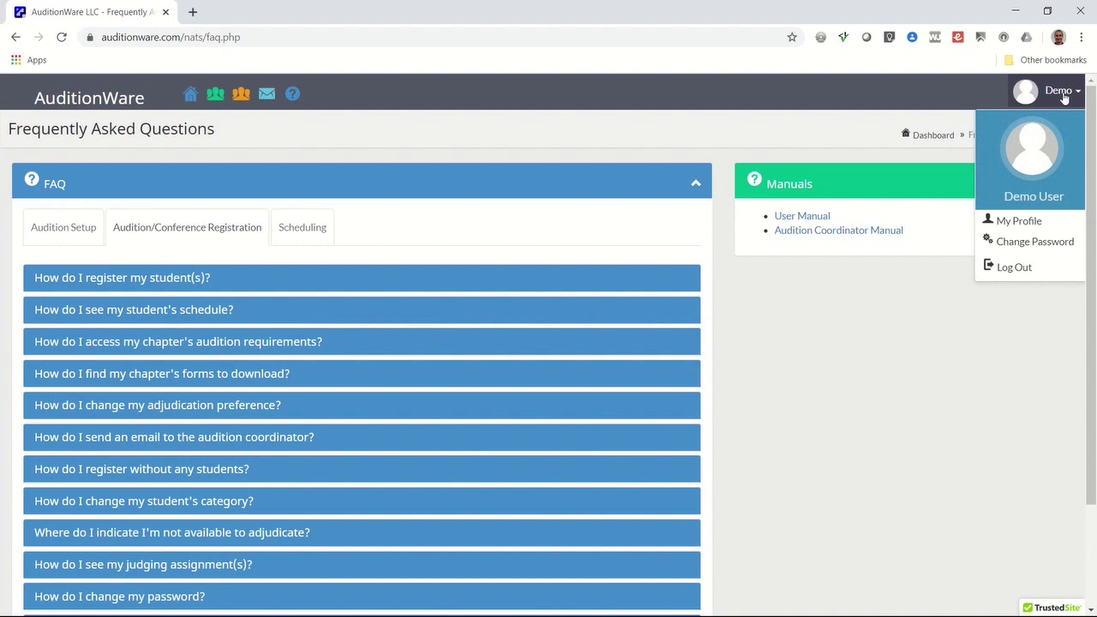
# Step: View My Profile, return home, and switch the working chapter from Demo to District Demo
pyautogui.click(1019, 221)
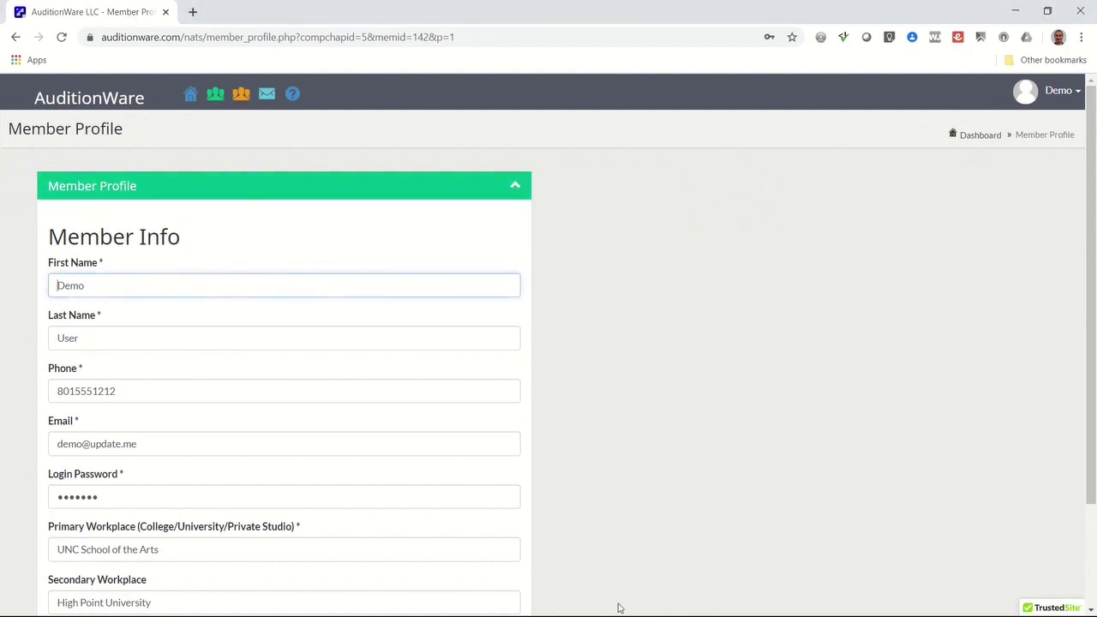
pyautogui.click(189, 96)
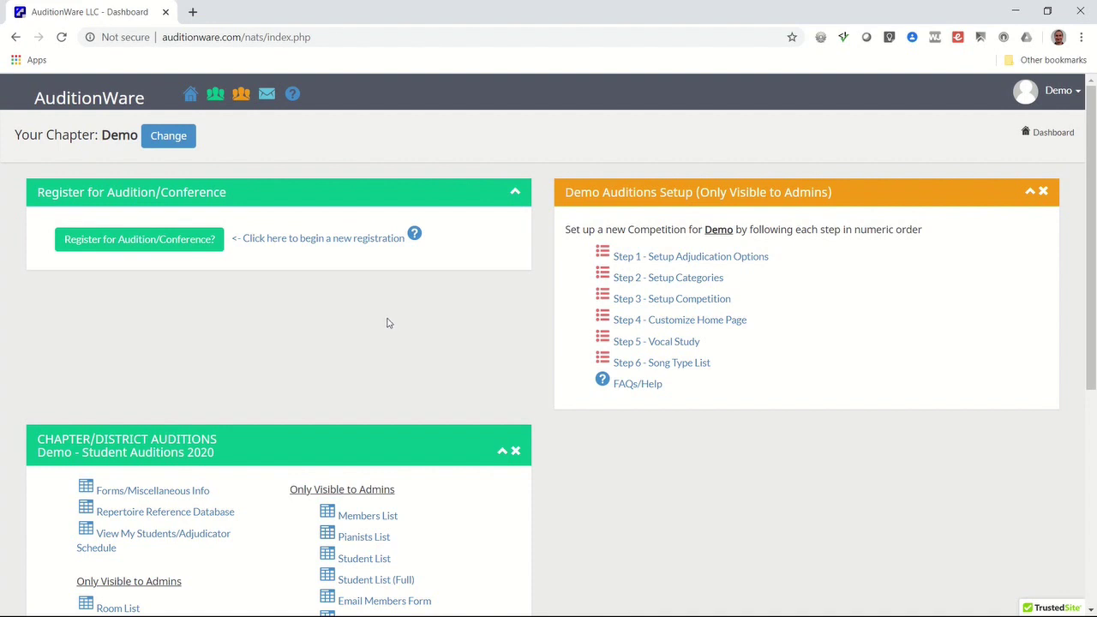
pyautogui.click(179, 139)
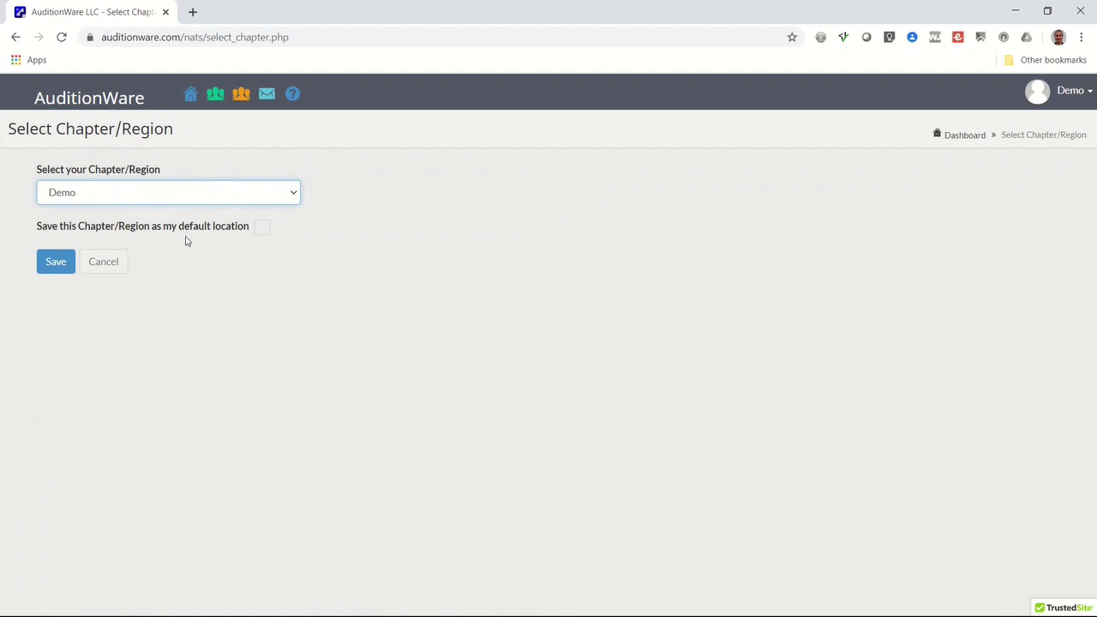
pyautogui.press('Down')
pyautogui.click(50, 262)
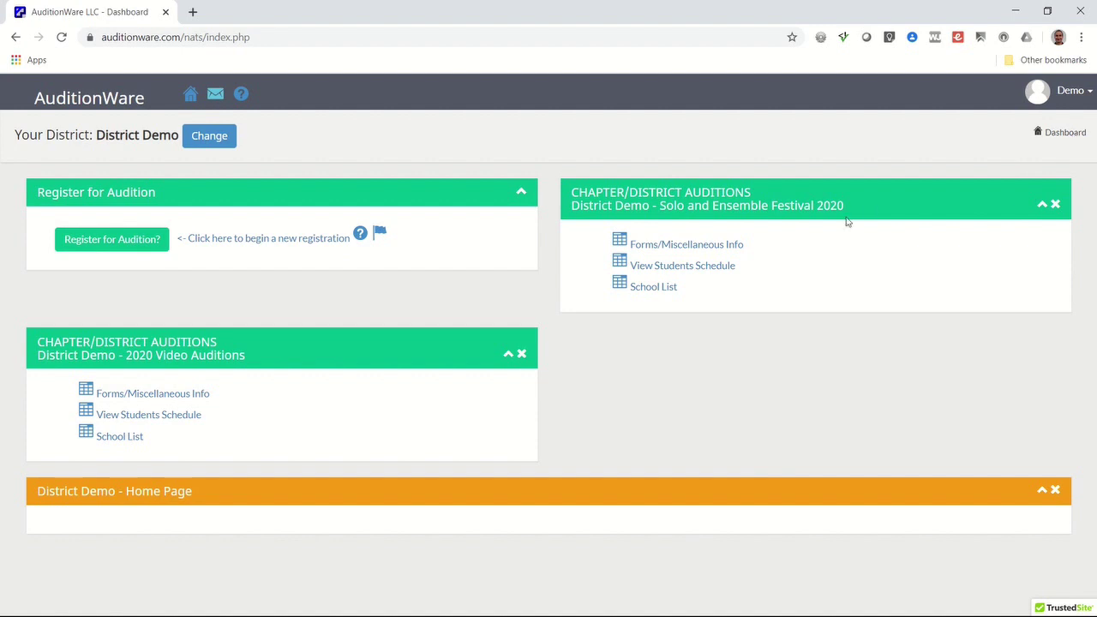
# Step: Browse the District Demo school list, then go back to the dashboard
pyautogui.click(667, 290)
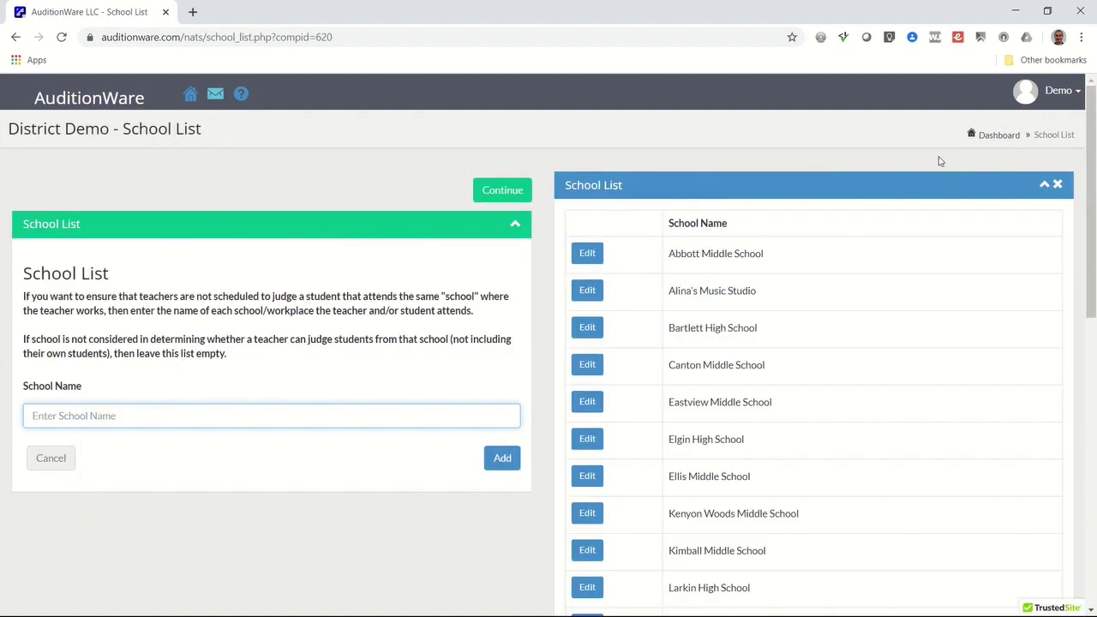
pyautogui.click(991, 137)
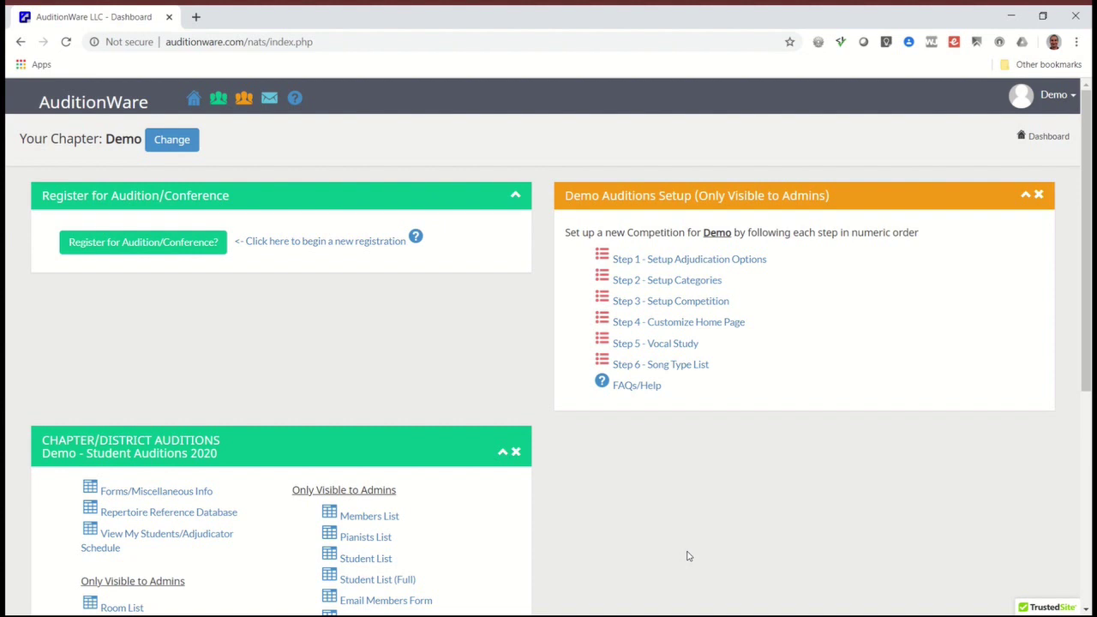
pyautogui.click(633, 387)
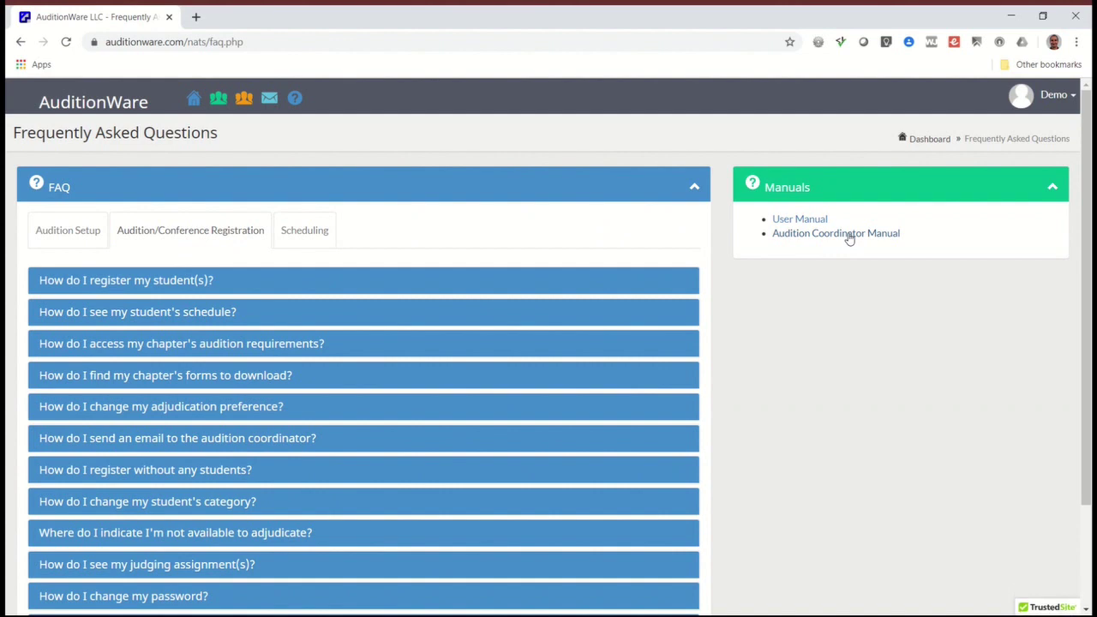
pyautogui.click(928, 140)
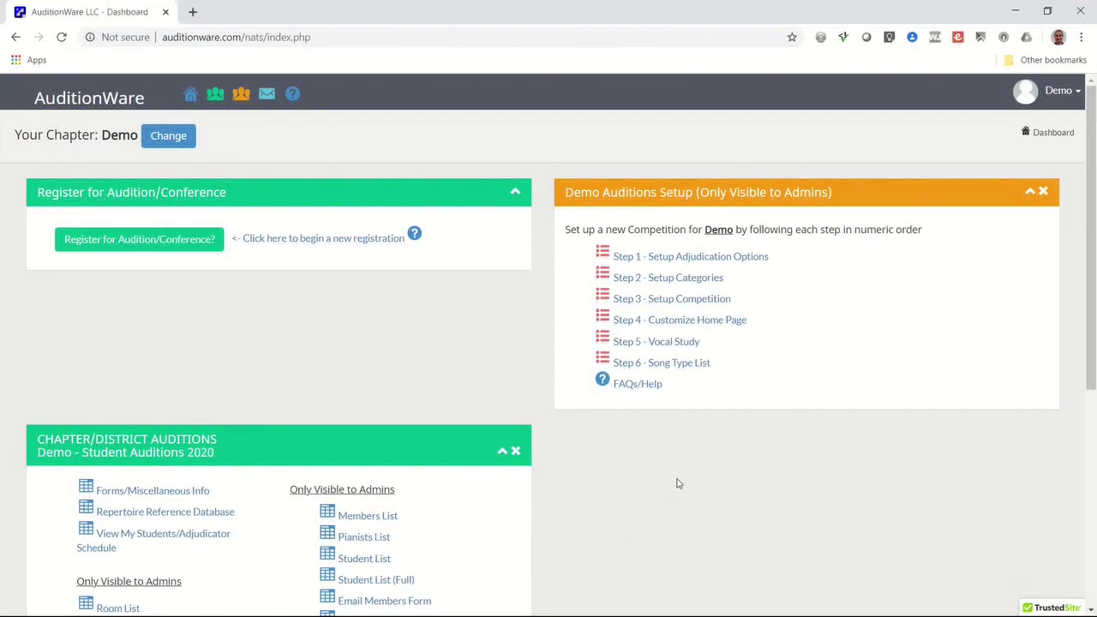
pyautogui.click(715, 259)
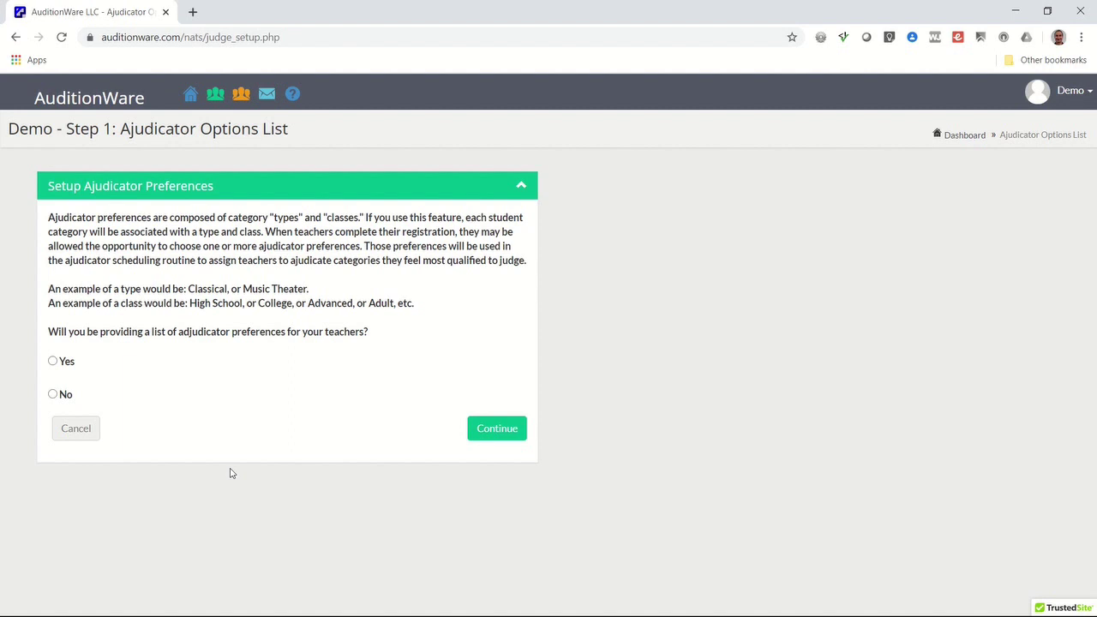
pyautogui.click(84, 429)
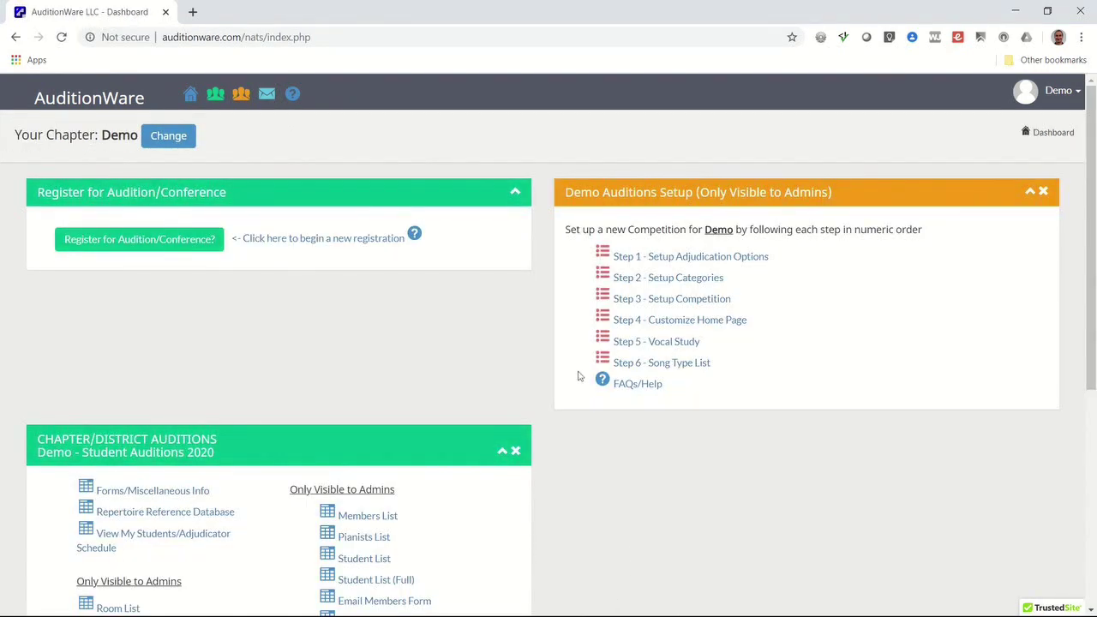
pyautogui.click(676, 278)
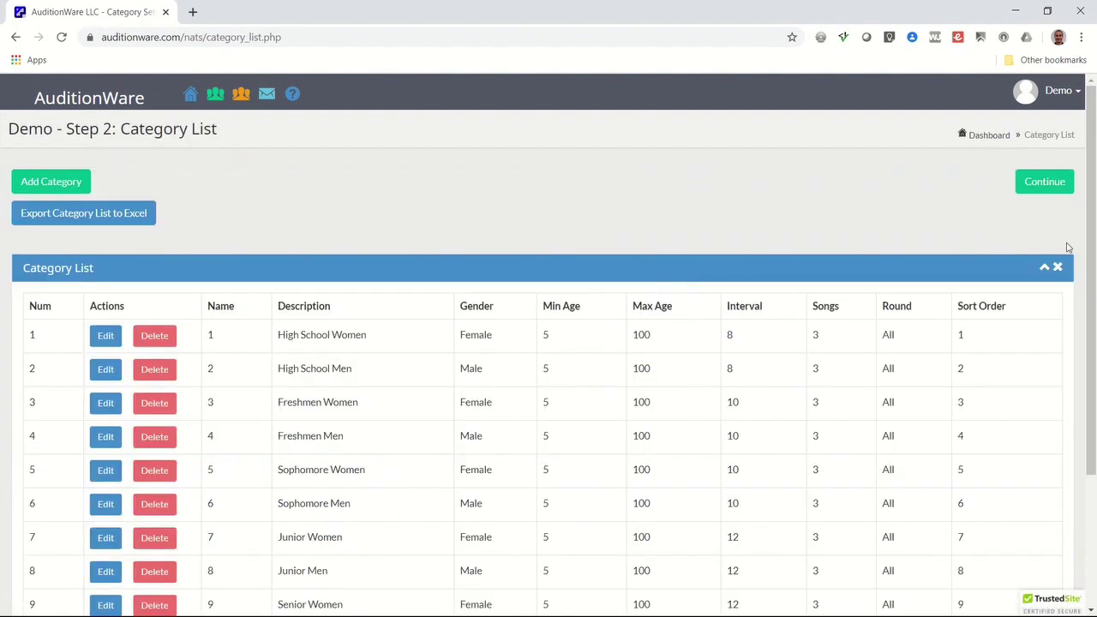
pyautogui.moveTo(1093, 251); pyautogui.dragTo(1094, 374)
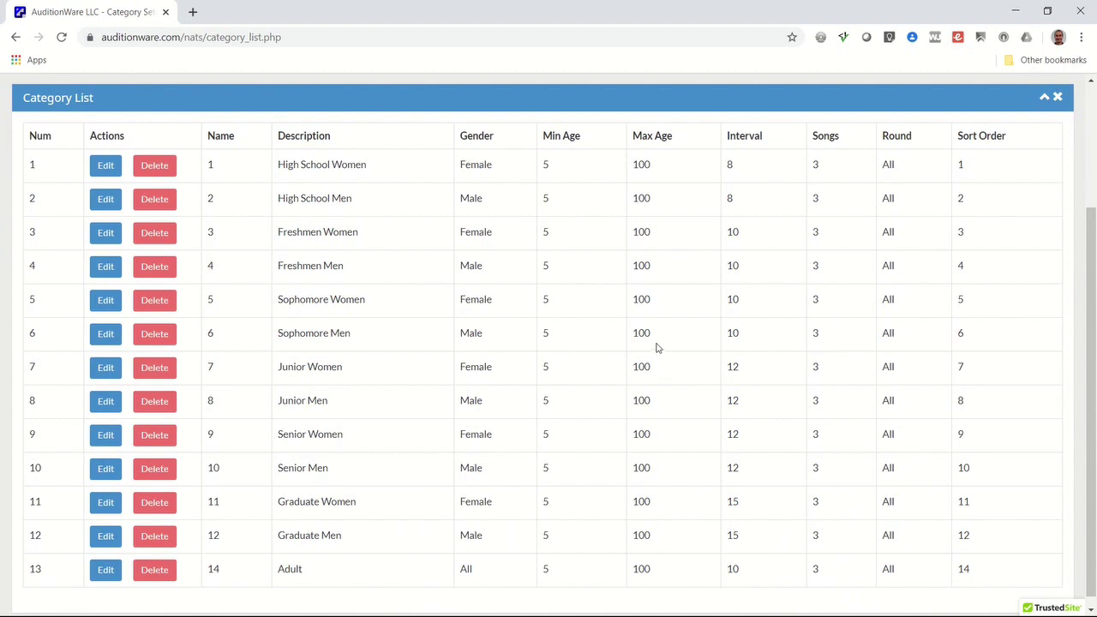
pyautogui.click(97, 233)
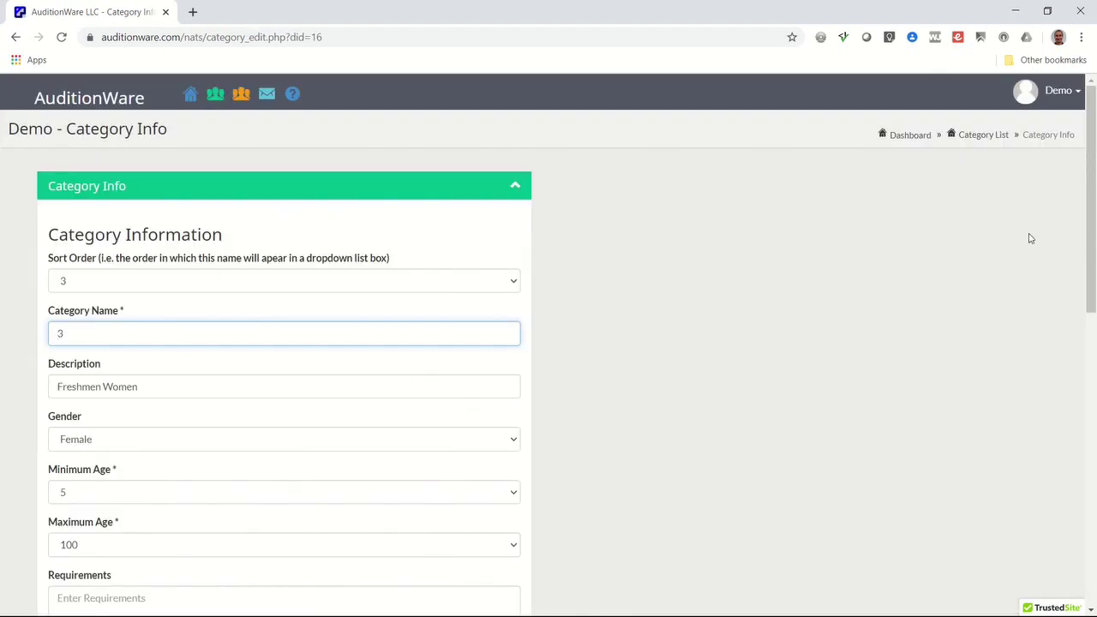
pyautogui.moveTo(1091, 225); pyautogui.dragTo(1093, 499)
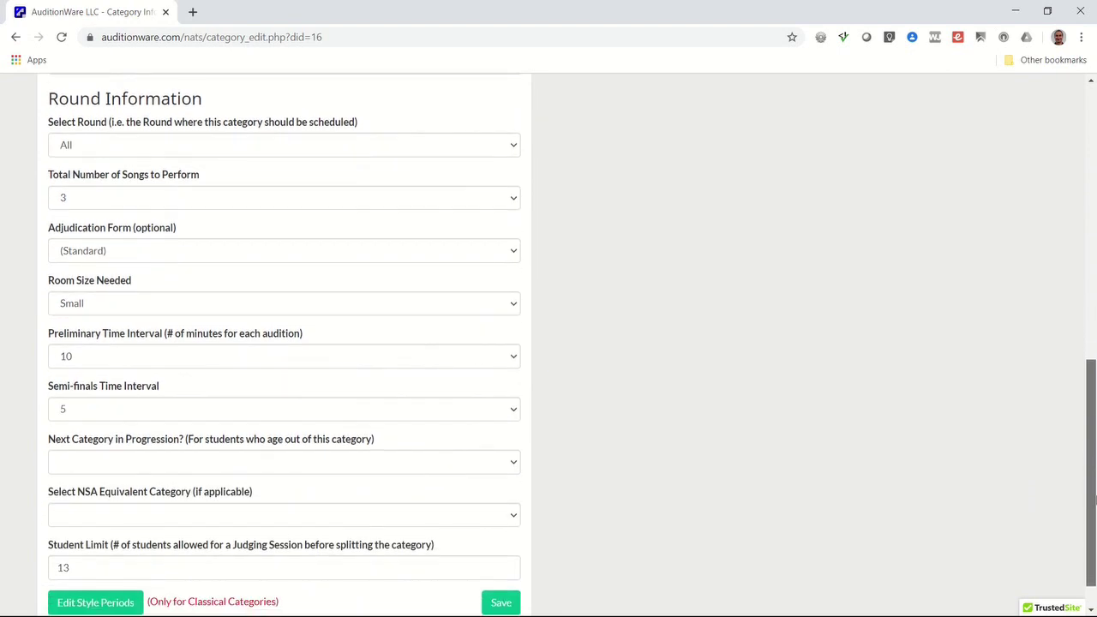
pyautogui.moveTo(1093, 500); pyautogui.dragTo(1081, 184)
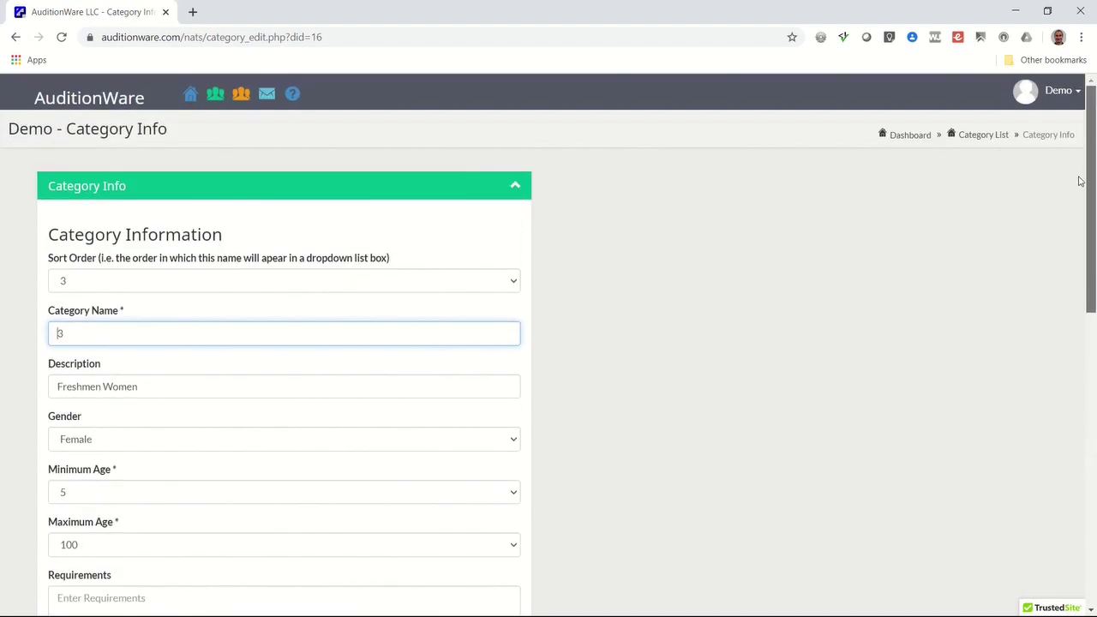
pyautogui.click(984, 136)
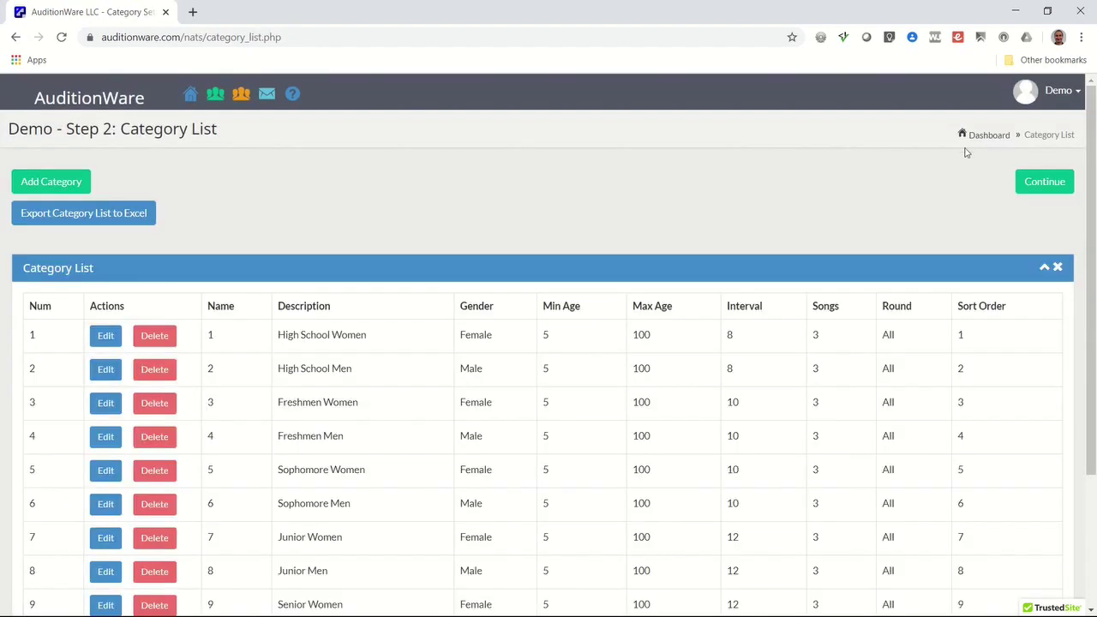
pyautogui.click(987, 137)
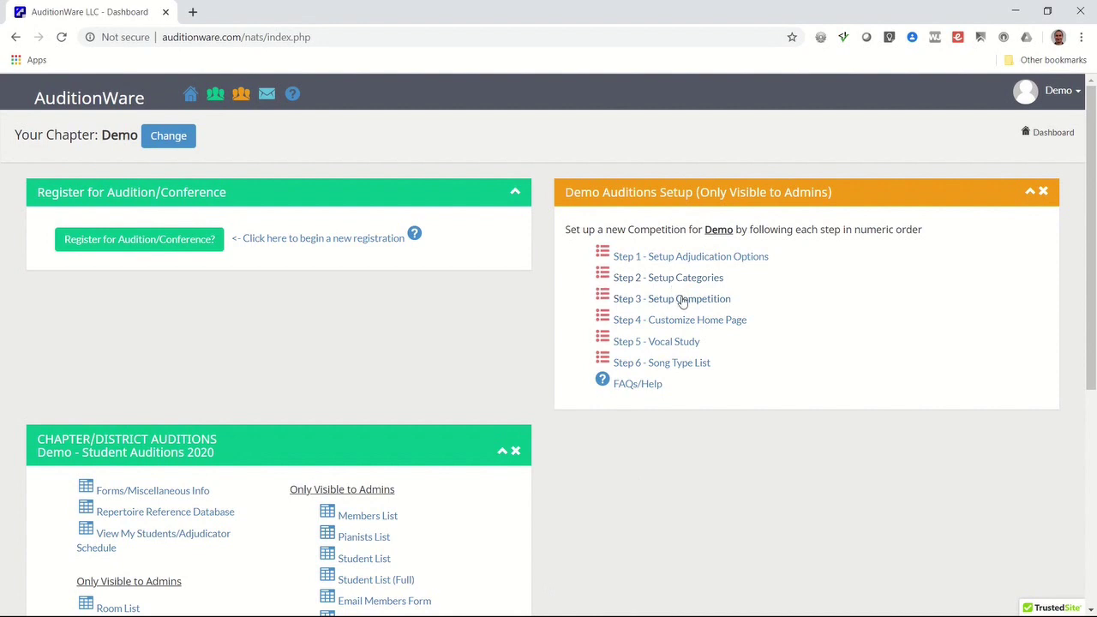
pyautogui.click(683, 301)
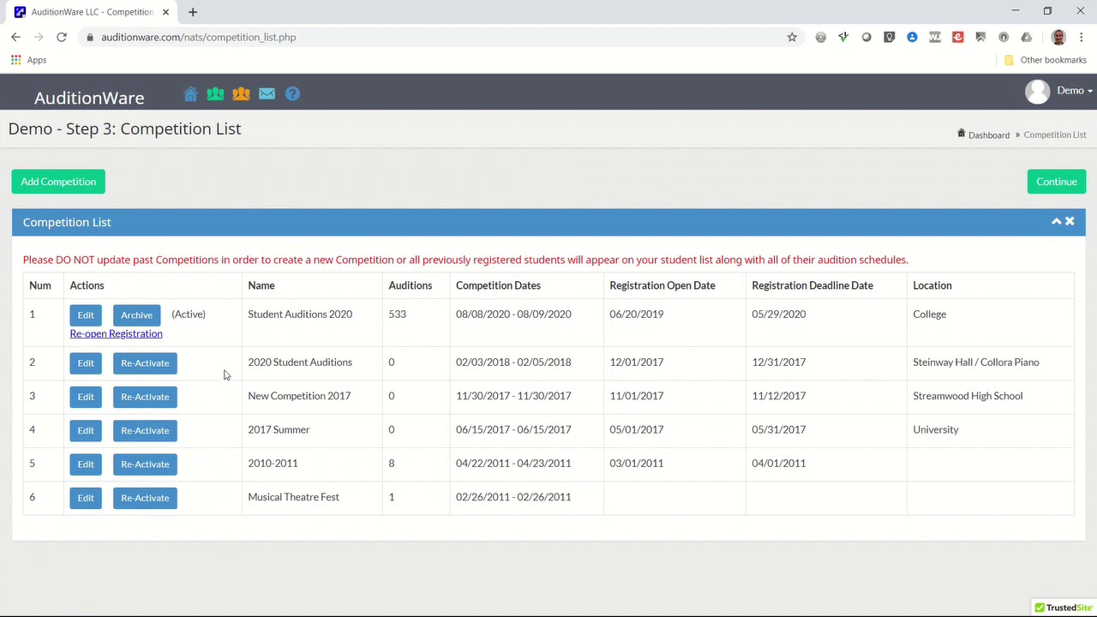
# Step: Add a new competition named 2020 Online Student Video Auditions, hosted Online
pyautogui.click(82, 186)
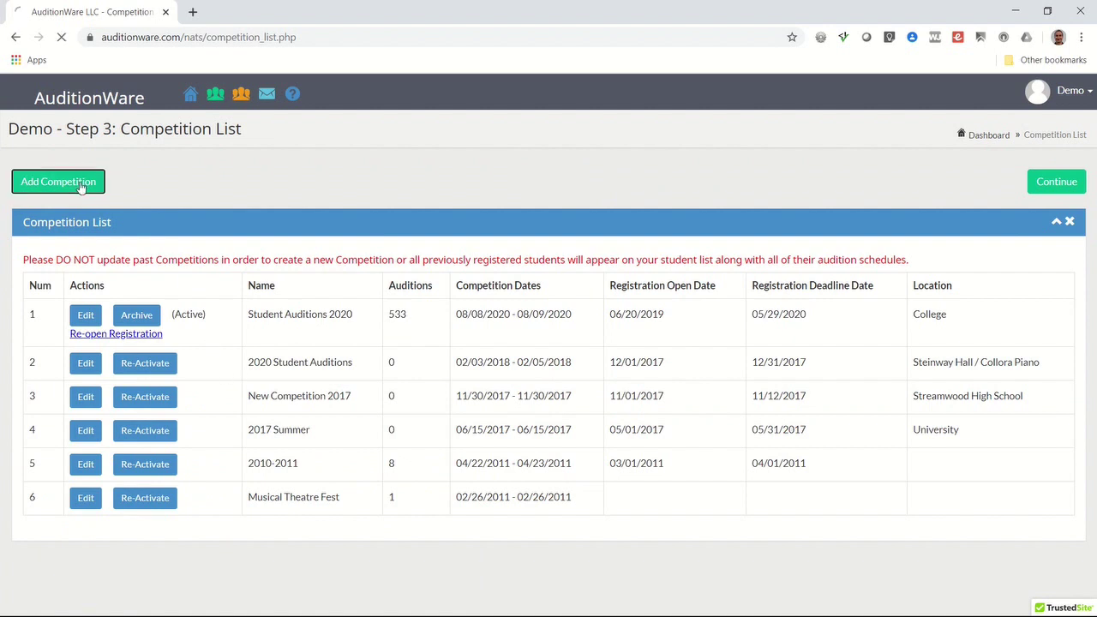
pyautogui.click(139, 303)
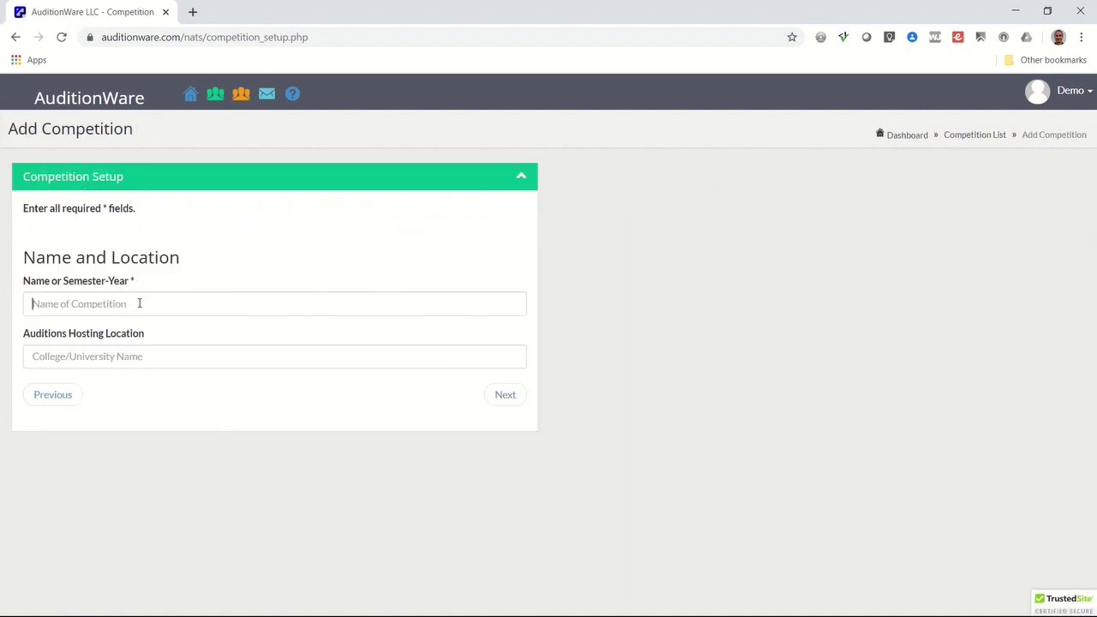
pyautogui.write('2020')
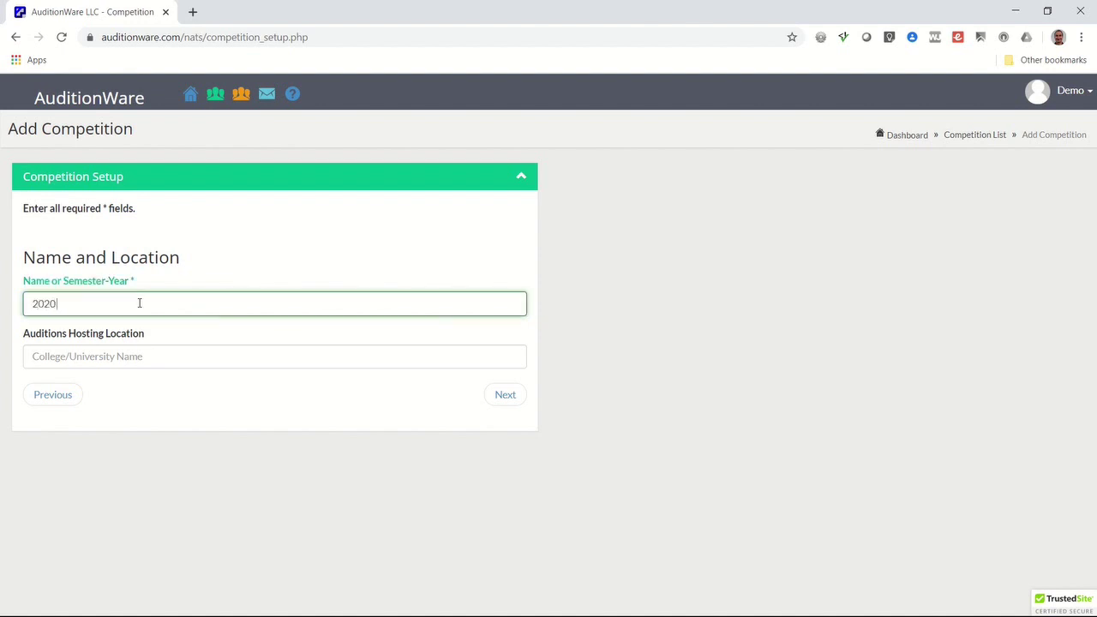
pyautogui.write(' Online')
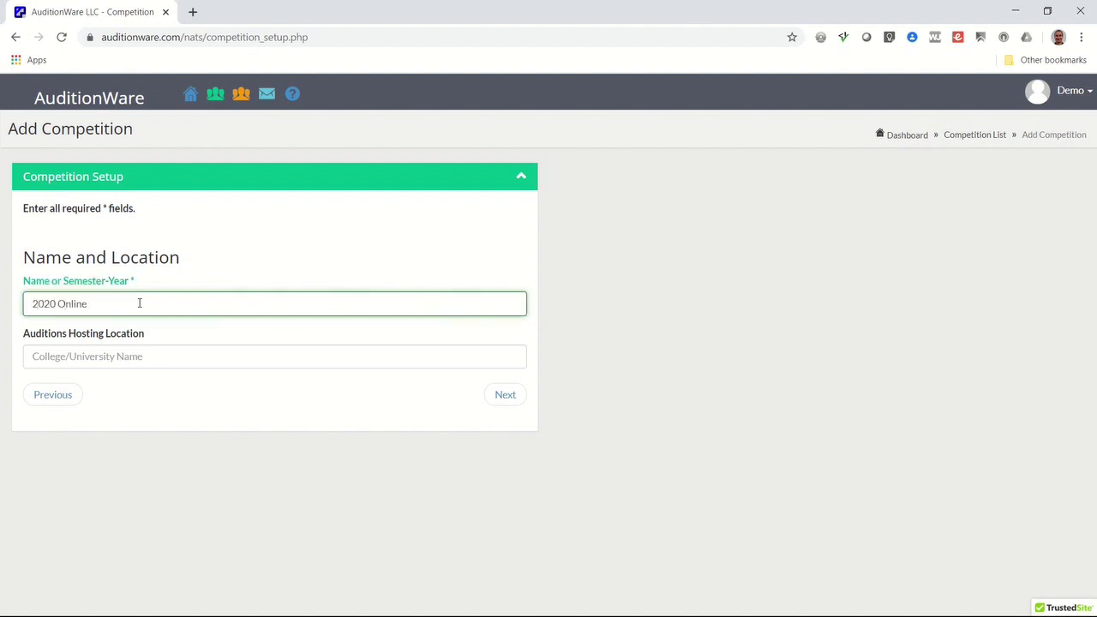
pyautogui.write(' Student Video Auditions')
pyautogui.press('Tab')
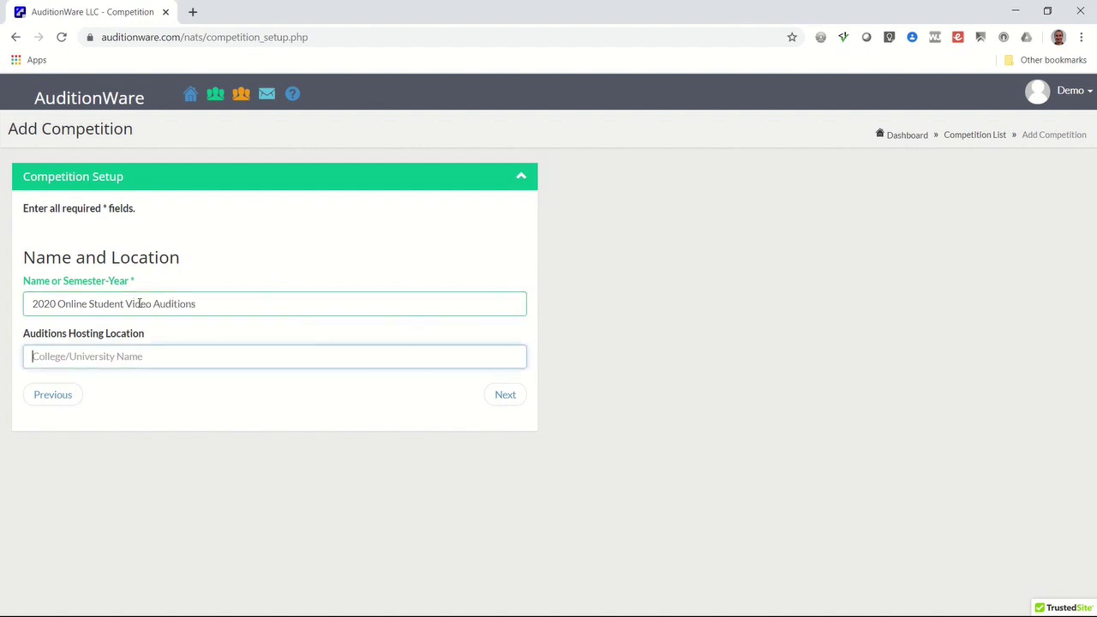
pyautogui.write('Cnline')
pyautogui.click(504, 395)
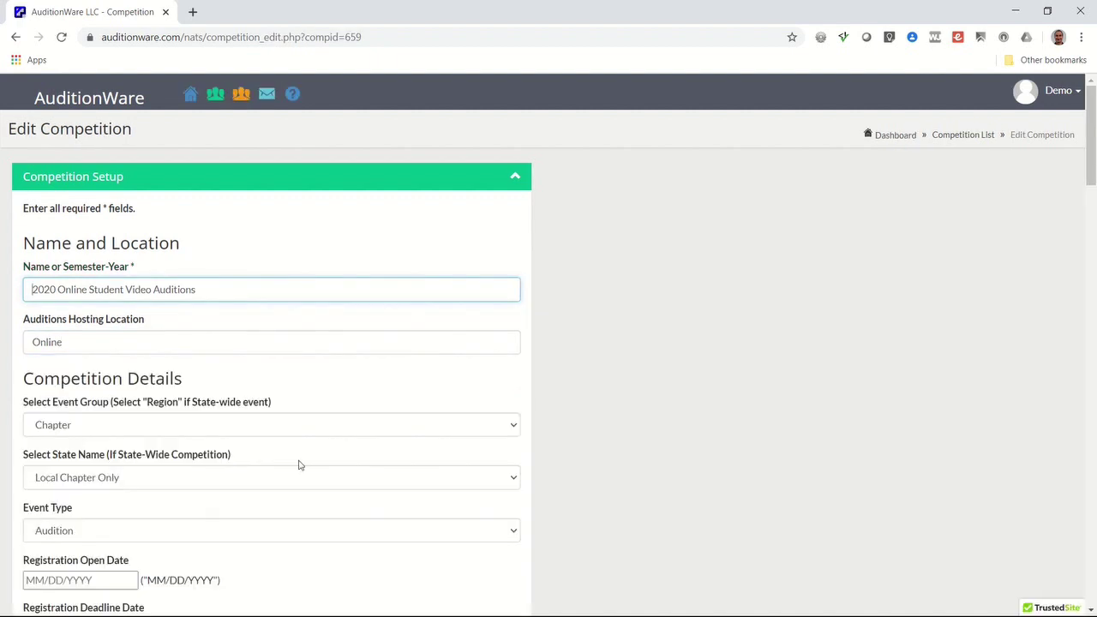
pyautogui.scroll(-3, 299, 465)
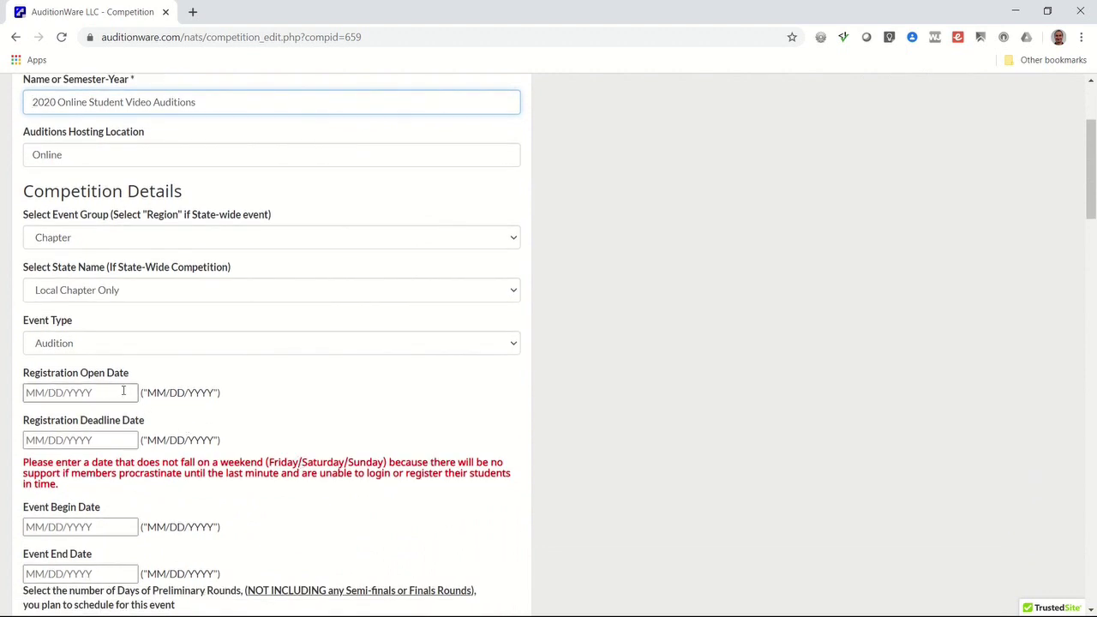
# Step: Set registration 09/01/2020–09/30/2020 and event 10/05/2020–10/12/2020, with video-judged preliminary round
pyautogui.click(123, 390)
pyautogui.write('09')
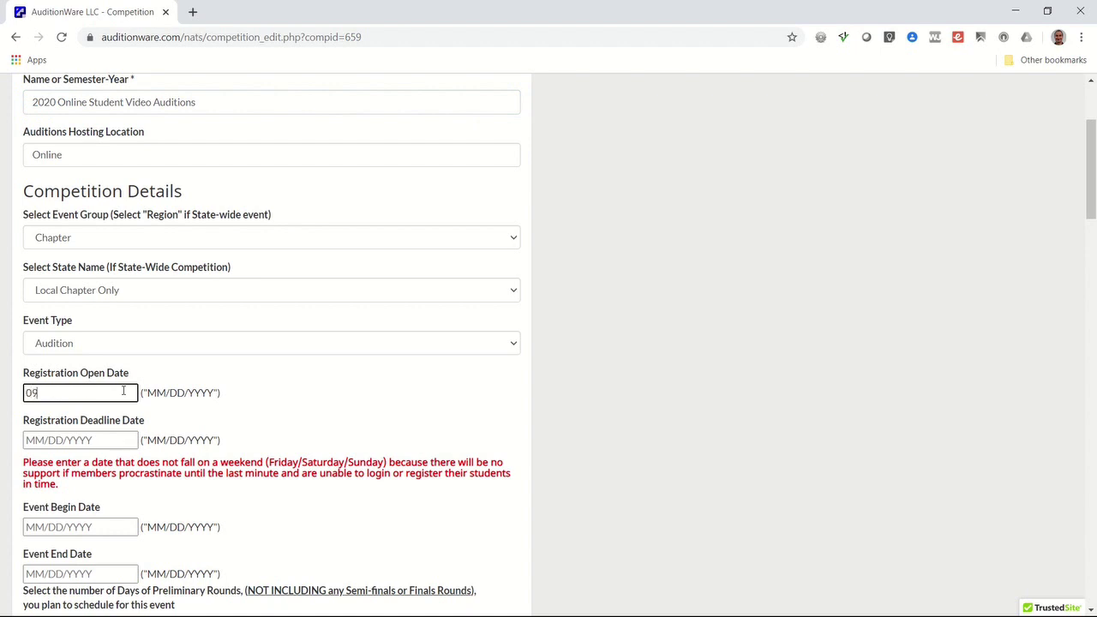
pyautogui.write('/01/2020')
pyautogui.press('Tab')
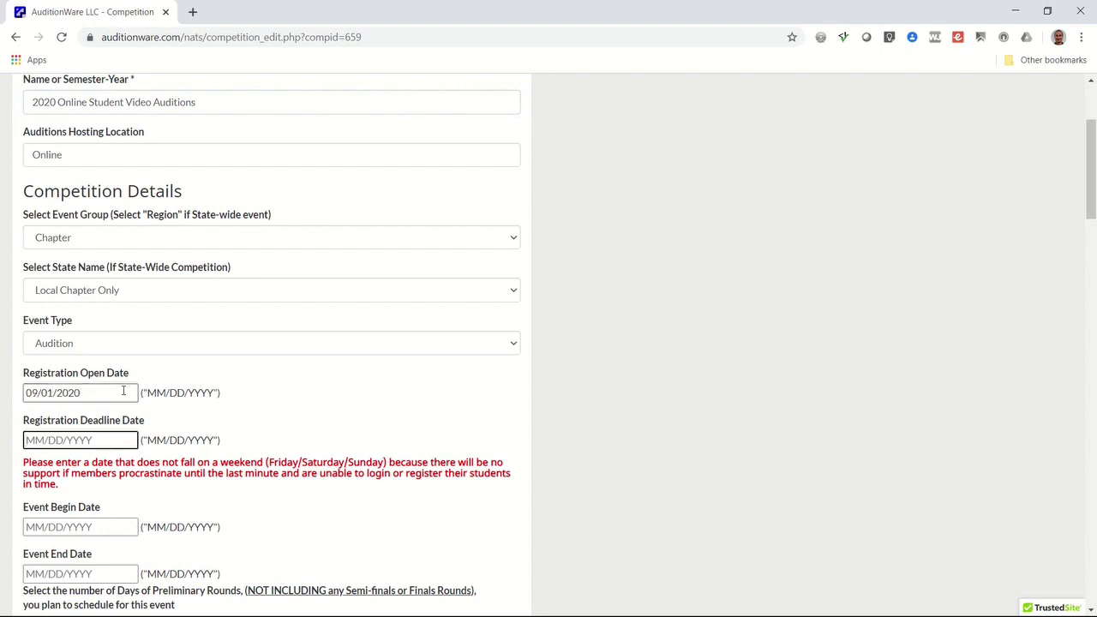
pyautogui.write('09/30/2020')
pyautogui.press('Tab')
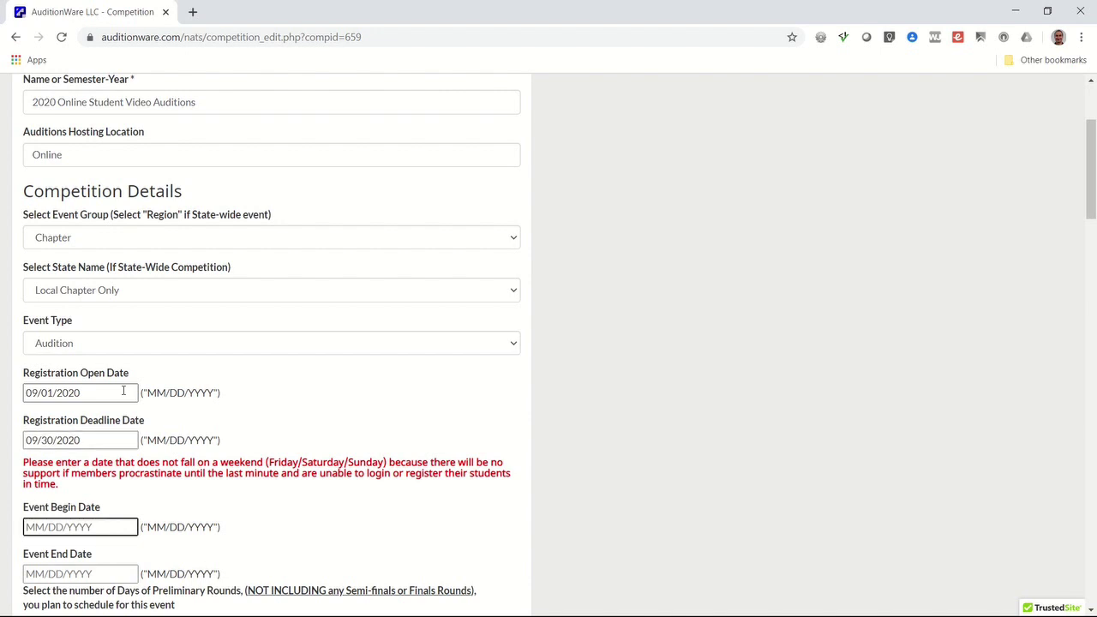
pyautogui.write('10/05/2020')
pyautogui.press('Tab')
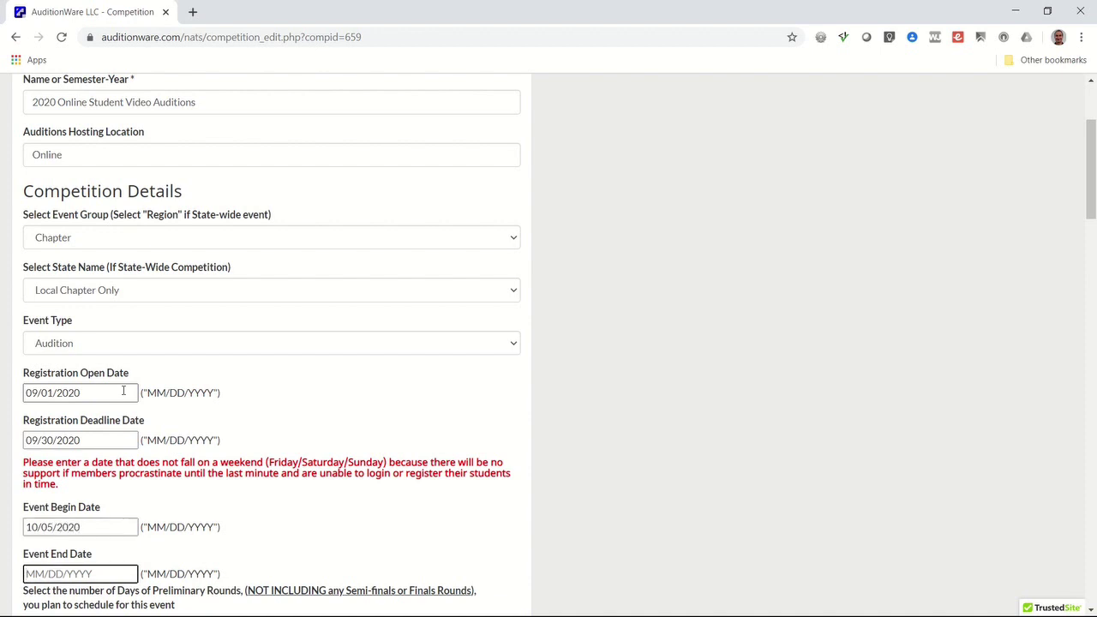
pyautogui.write('10/12/2020')
pyautogui.press('Tab')
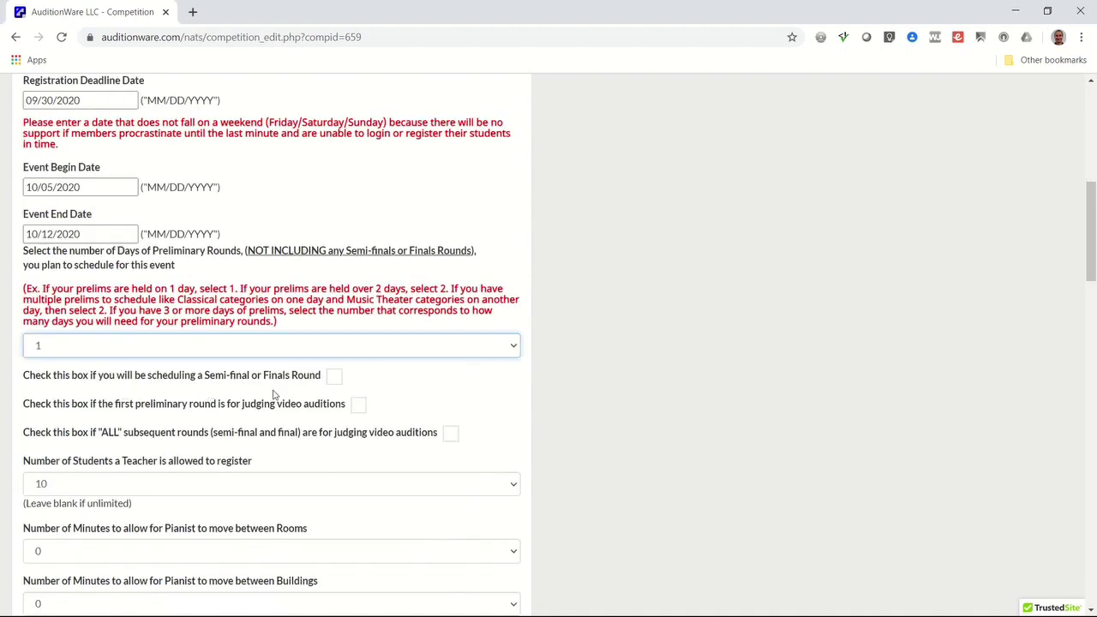
pyautogui.scroll(-1, 398, 393)
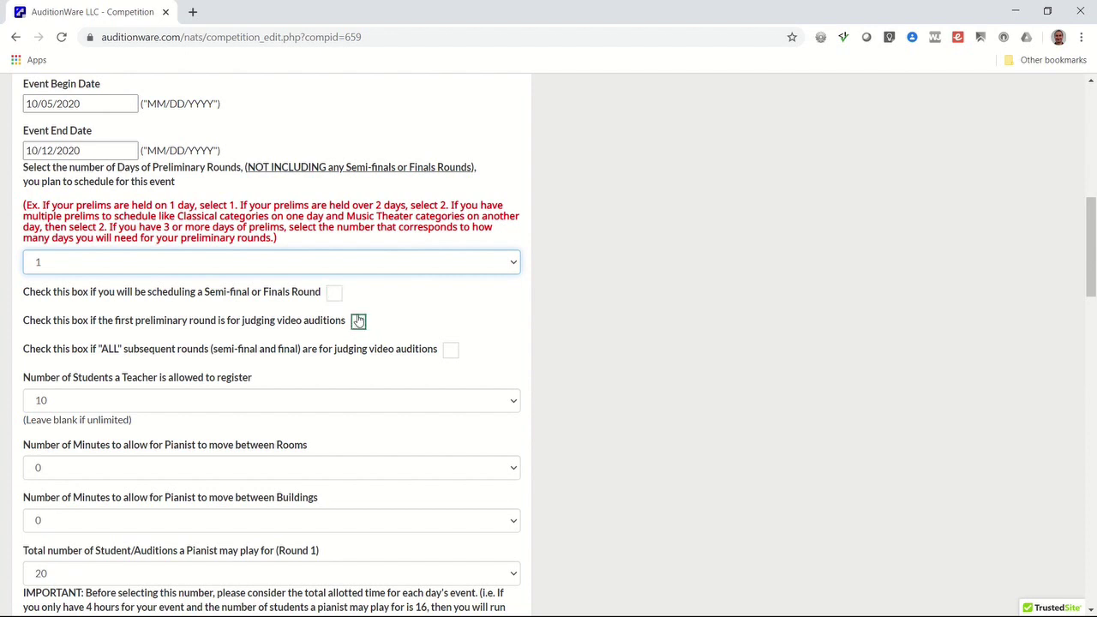
pyautogui.click(358, 322)
# Step: Add a Semi-final/Finals round, video-judge all later rounds, tally by Highest score, and lock repertoire changes
pyautogui.click(335, 293)
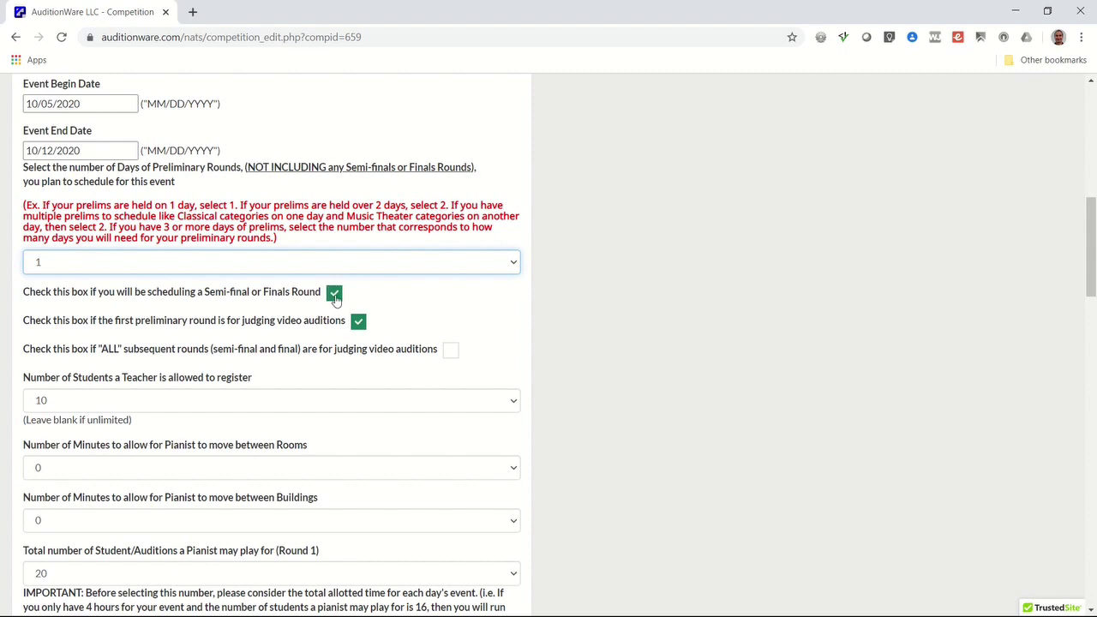
pyautogui.click(450, 352)
pyautogui.scroll(-2, 443, 426)
pyautogui.scroll(-7, 442, 425)
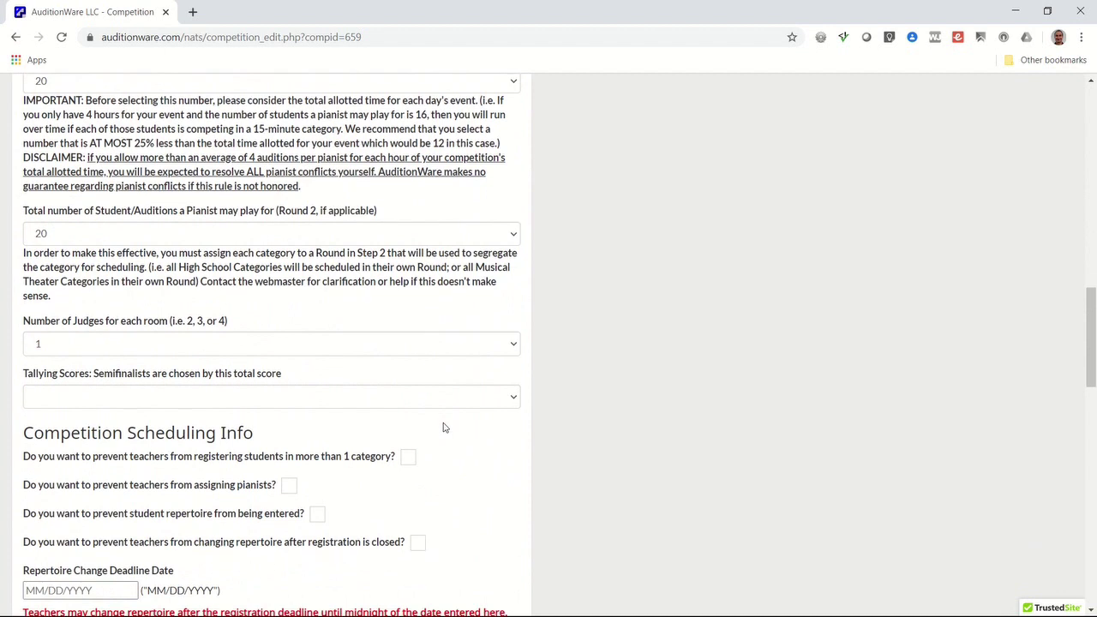
pyautogui.click(380, 404)
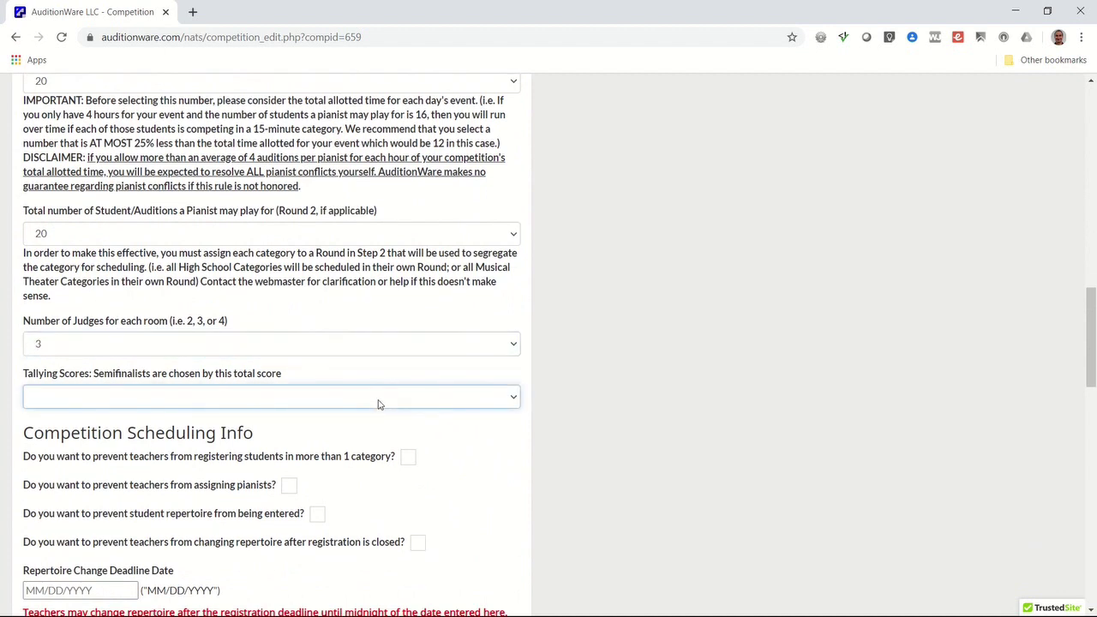
pyautogui.click(360, 441)
pyautogui.scroll(-2, 430, 522)
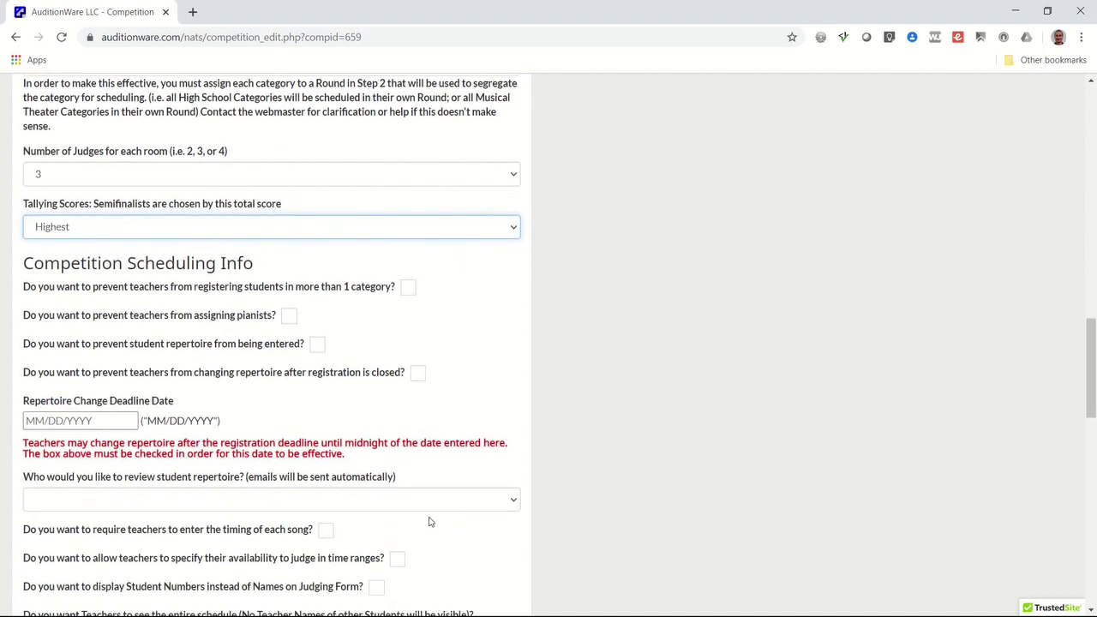
pyautogui.click(417, 375)
# Step: Set the repertoire change deadline to 10/03/2020 and open the competition for registration
pyautogui.click(113, 419)
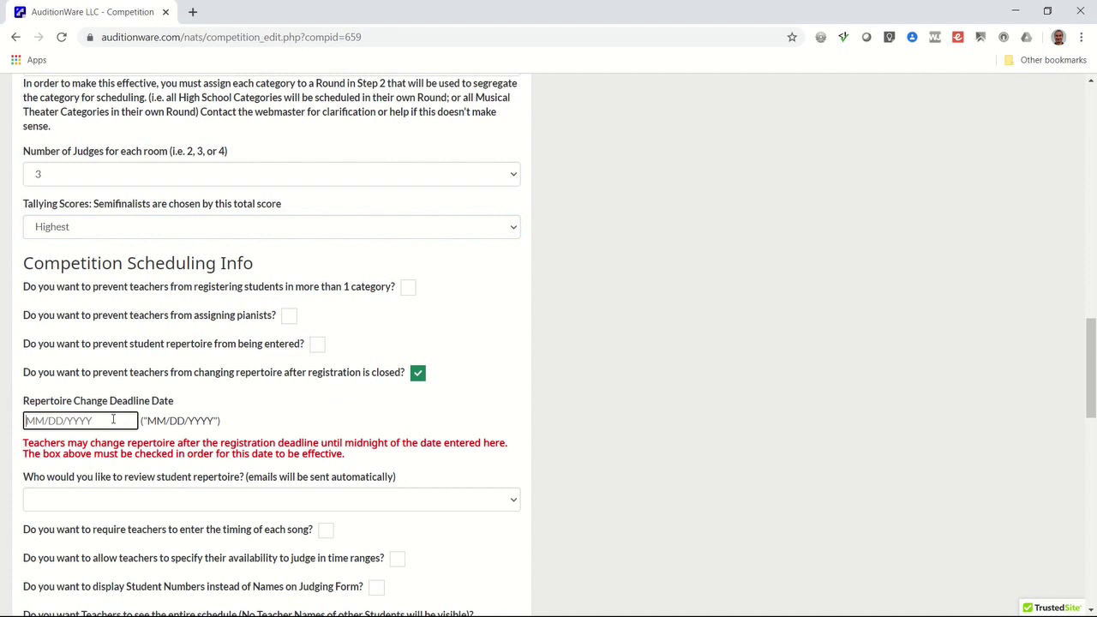
pyautogui.write('10/03/2020')
pyautogui.scroll(-2, 296, 414)
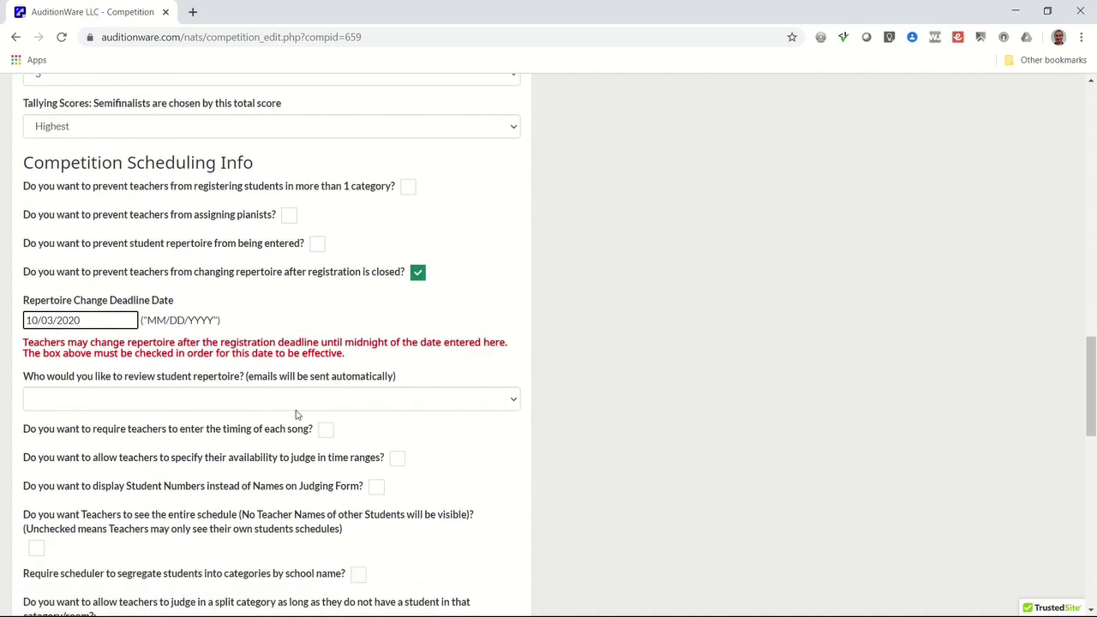
pyautogui.scroll(-2, 296, 415)
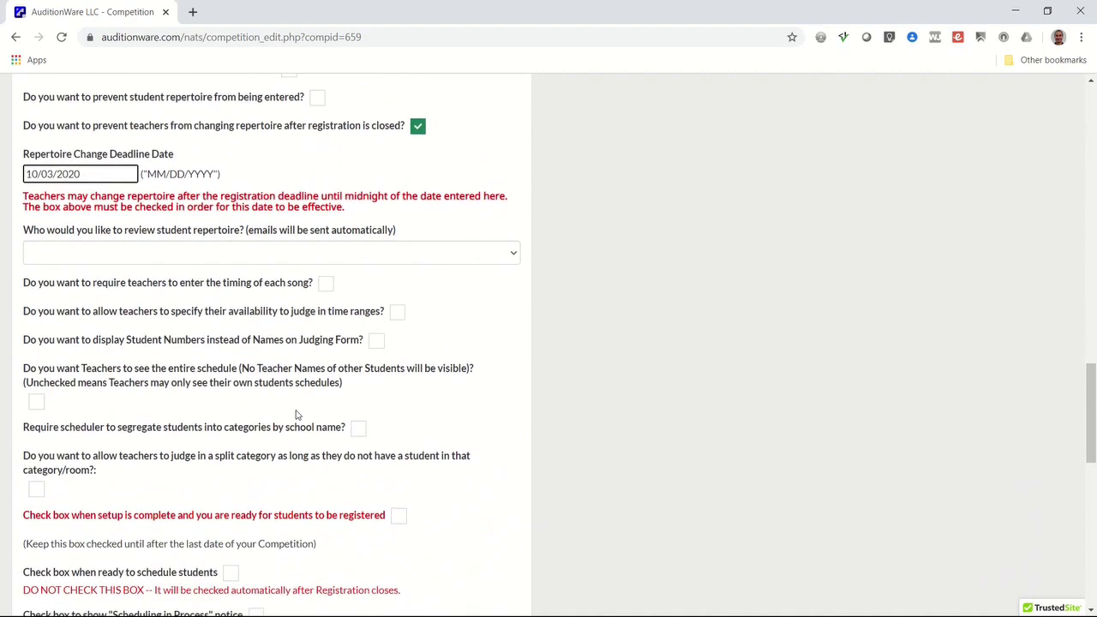
pyautogui.scroll(-2, 296, 414)
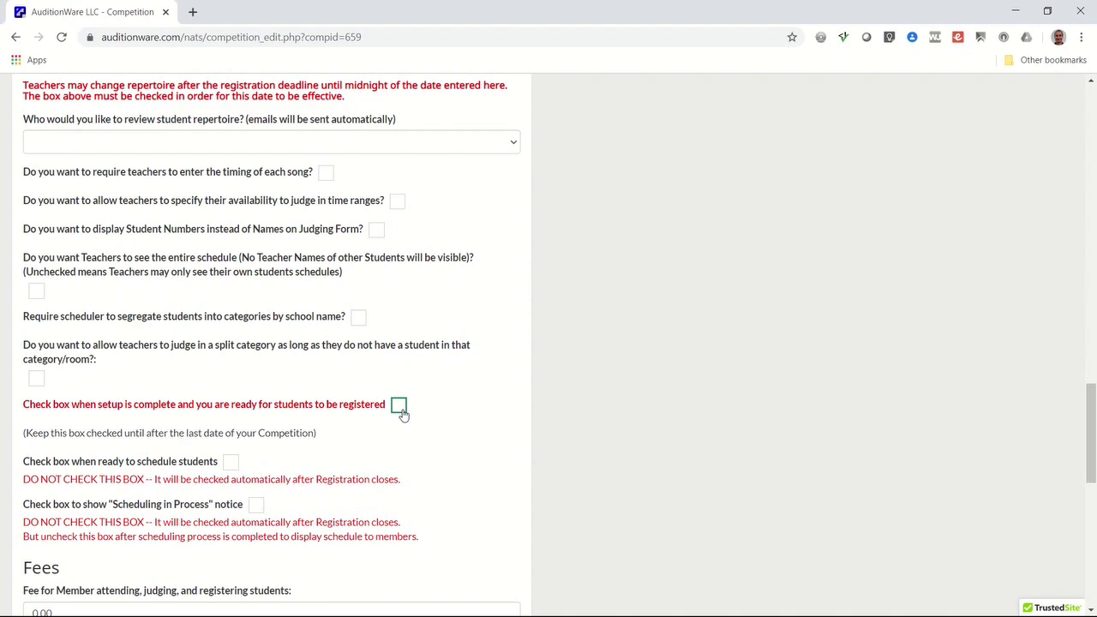
pyautogui.click(400, 407)
# Step: Set the member fee to 25
pyautogui.scroll(-5, 450, 484)
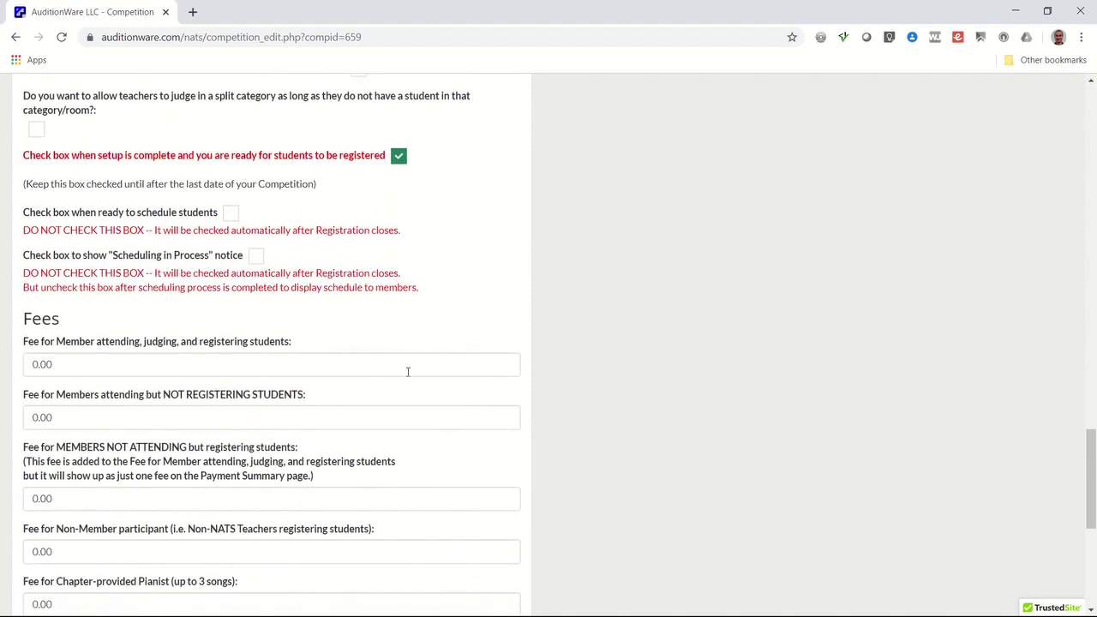
pyautogui.click(395, 364)
pyautogui.write('25')
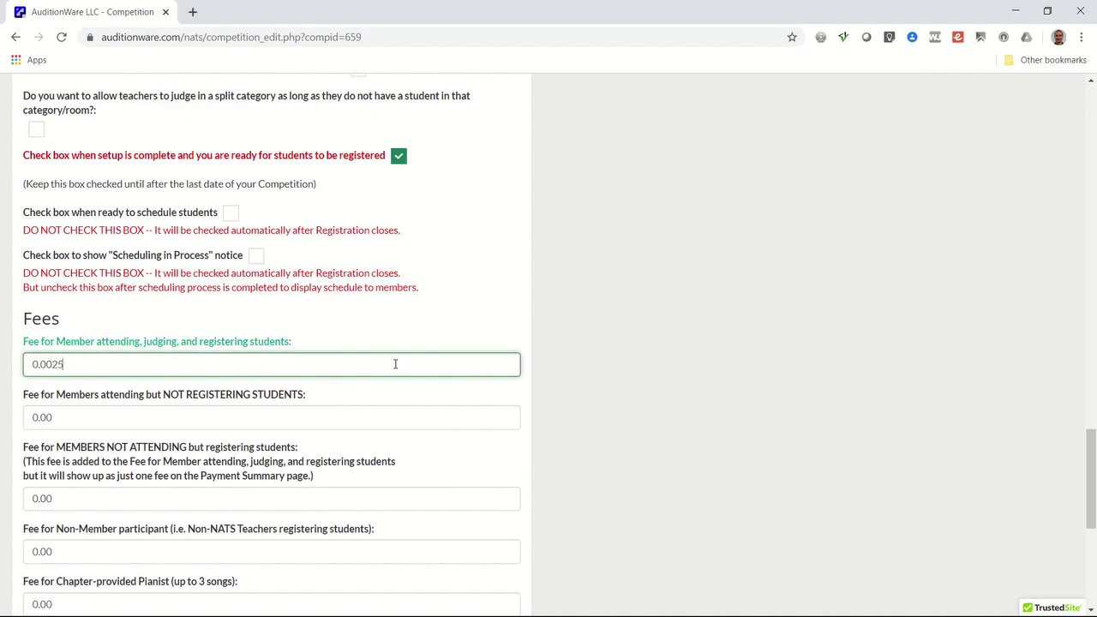
pyautogui.press('BackSpace')
pyautogui.press('BackSpace')
pyautogui.press('BackSpace')
pyautogui.press('BackSpace')
pyautogui.press('BackSpace')
pyautogui.write('25')
# Step: Set the first and each additional category fees to 15 and save the competition
pyautogui.scroll(-3, 417, 442)
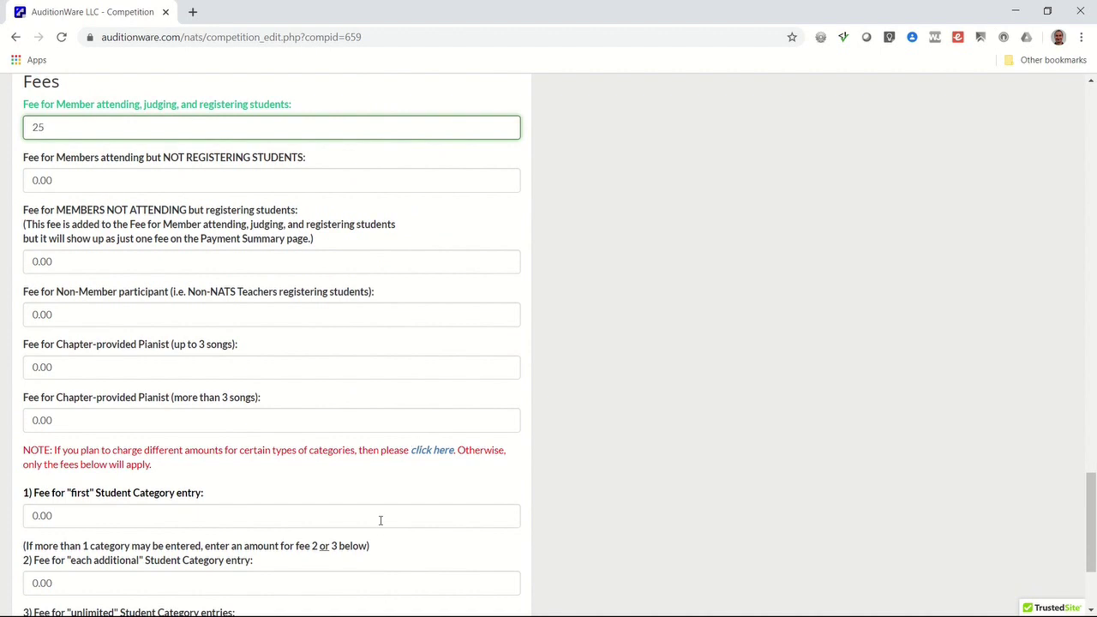
pyautogui.click(383, 519)
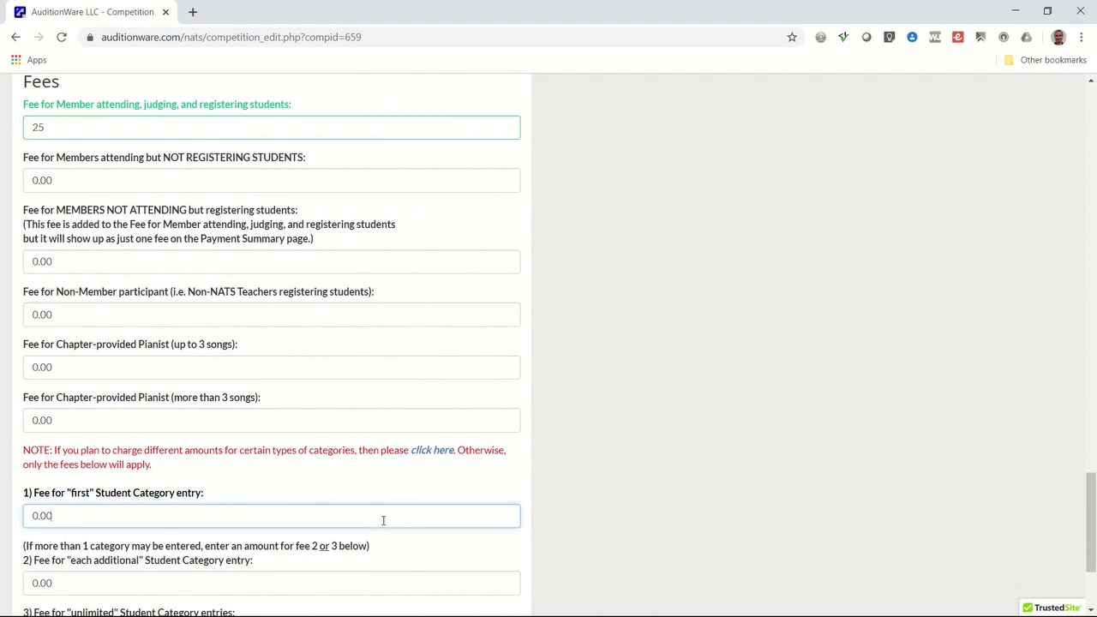
pyautogui.write('15')
pyautogui.press('BackSpace')
pyautogui.press('BackSpace')
pyautogui.press('BackSpace')
pyautogui.press('BackSpace')
pyautogui.press('BackSpace')
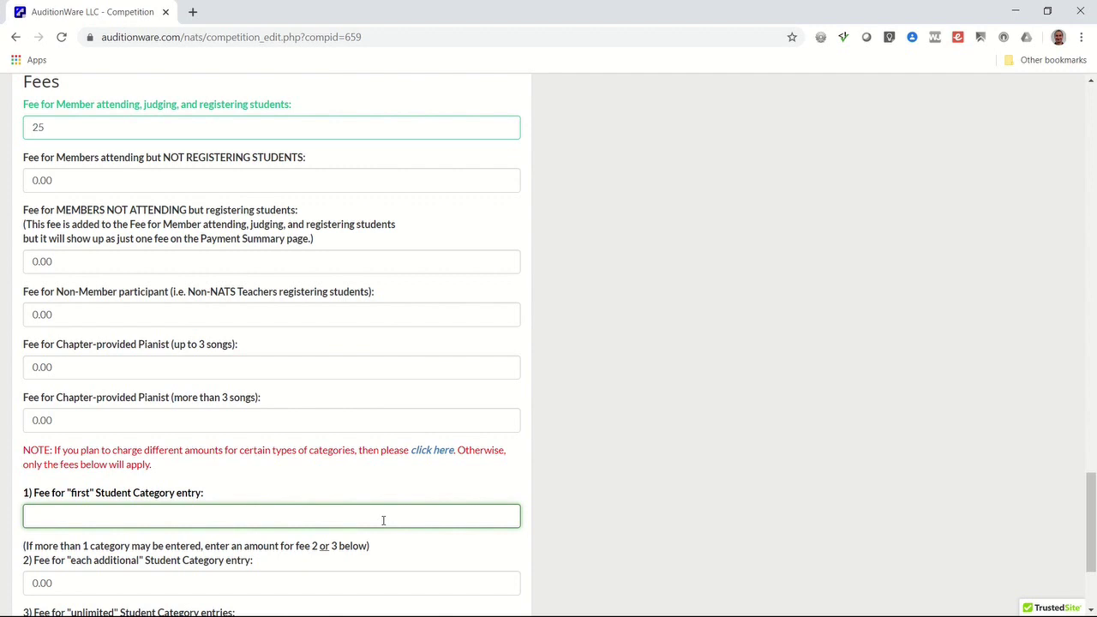
pyautogui.write('15')
pyautogui.scroll(-2, 397, 495)
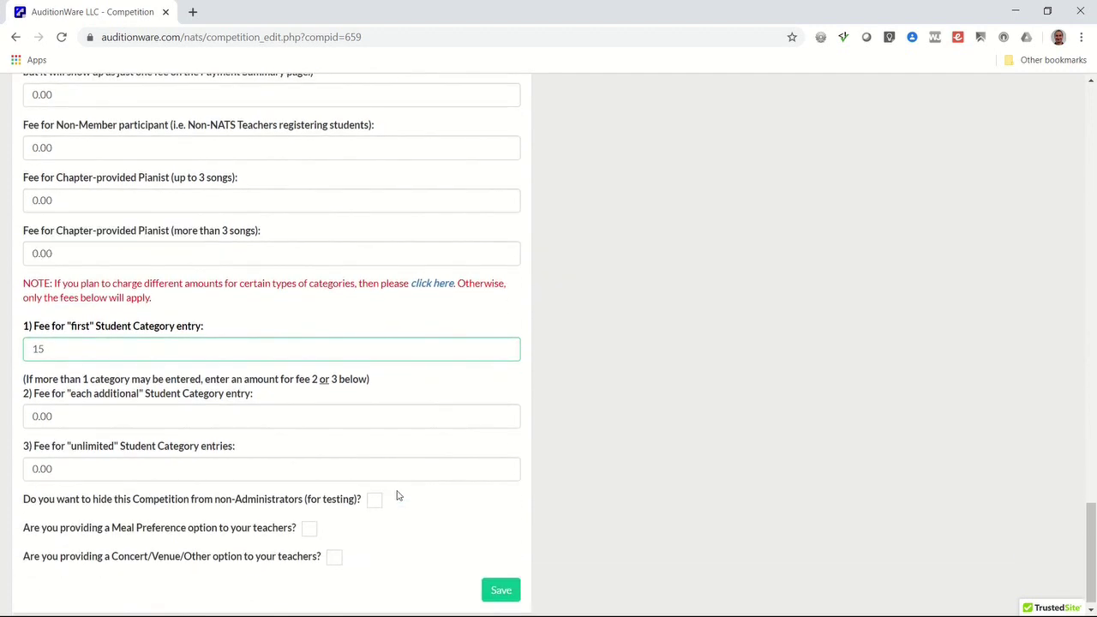
pyautogui.click(365, 416)
pyautogui.press('BackSpace')
pyautogui.press('BackSpace')
pyautogui.press('BackSpace')
pyautogui.press('BackSpace')
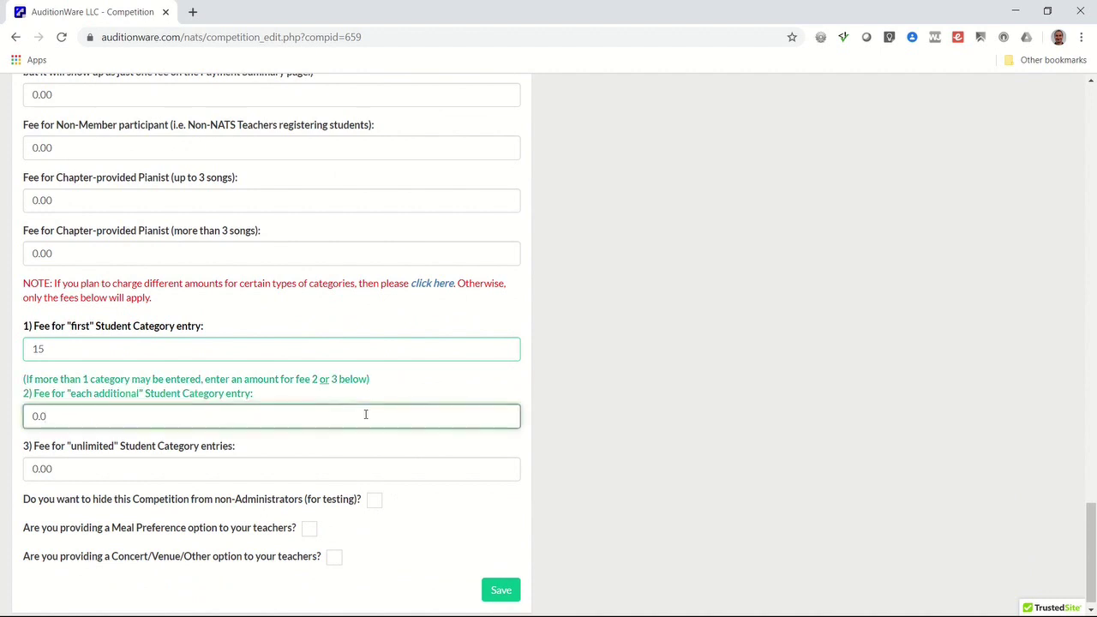
pyautogui.write('15')
pyautogui.click(420, 522)
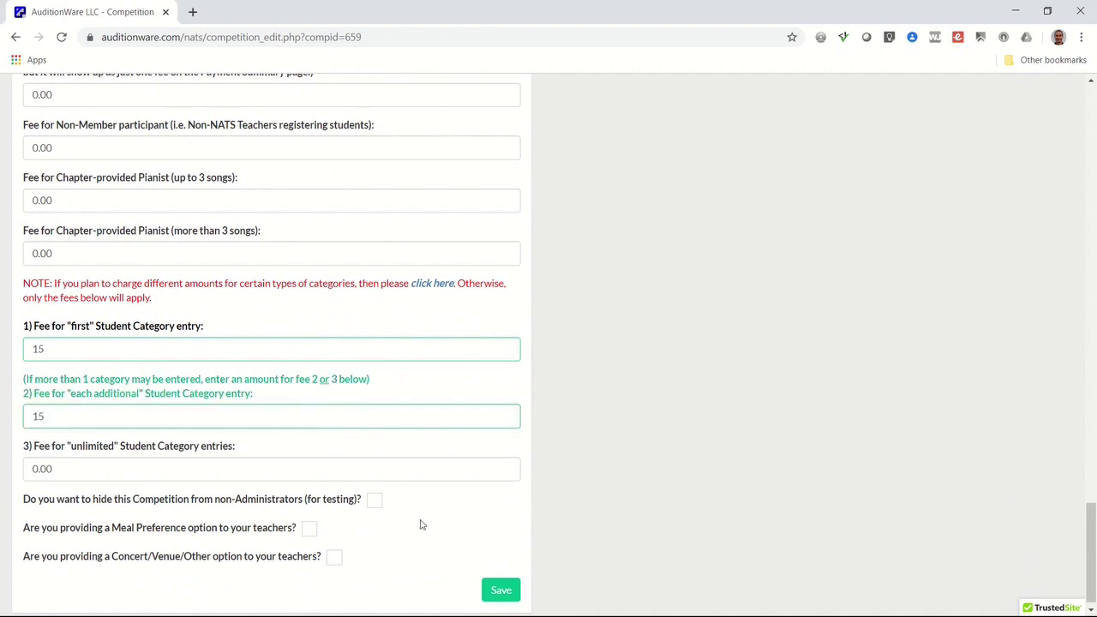
pyautogui.click(500, 590)
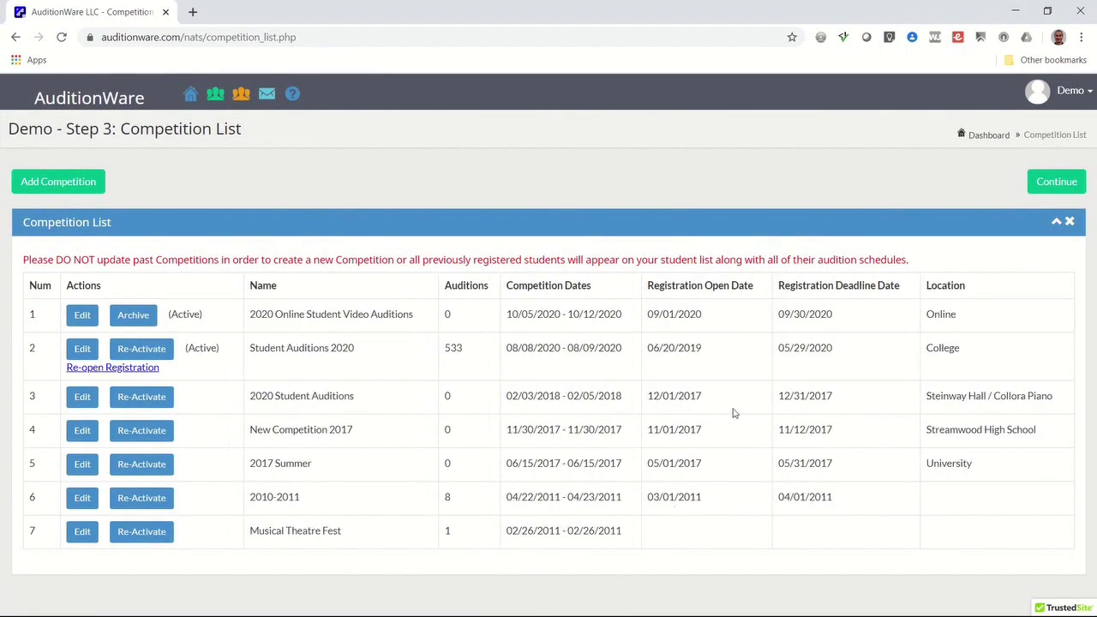
# Step: Return to the Demo dashboard and scroll to the 2020 Online Student Video Auditions admin links
pyautogui.click(981, 137)
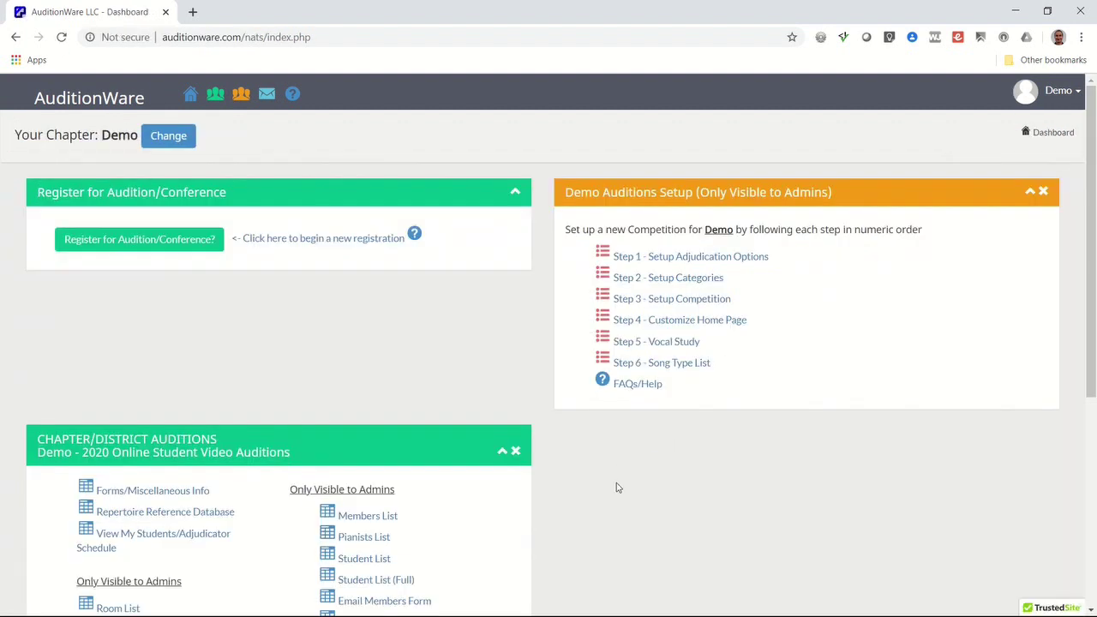
pyautogui.scroll(-1, 617, 488)
pyautogui.scroll(-3, 616, 485)
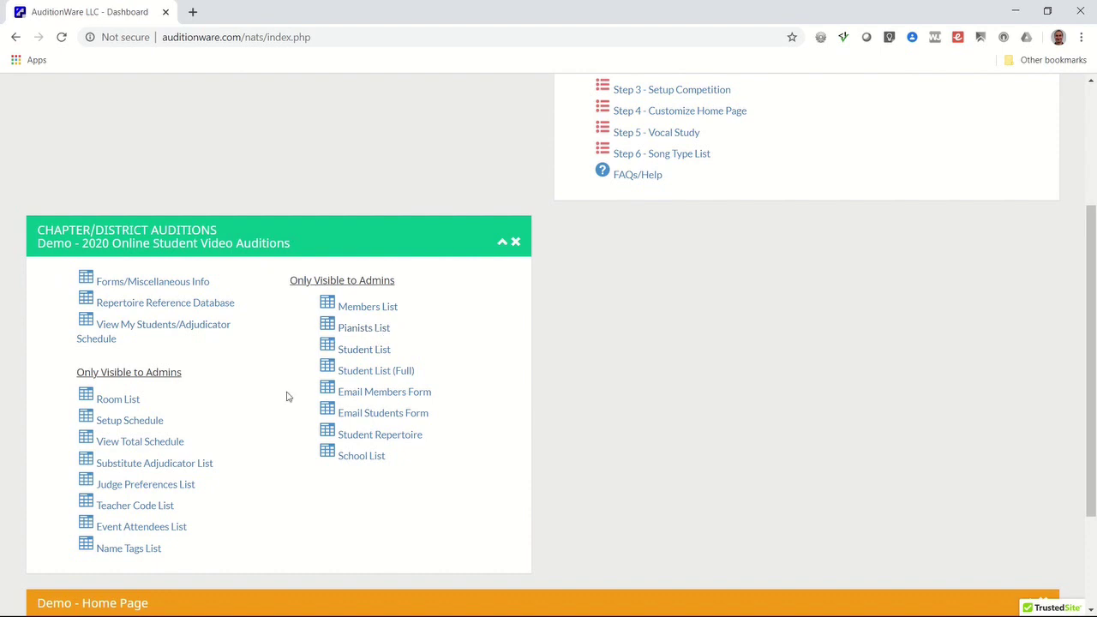
# Step: Start a new room in the room list with building Online and number 1
pyautogui.click(130, 405)
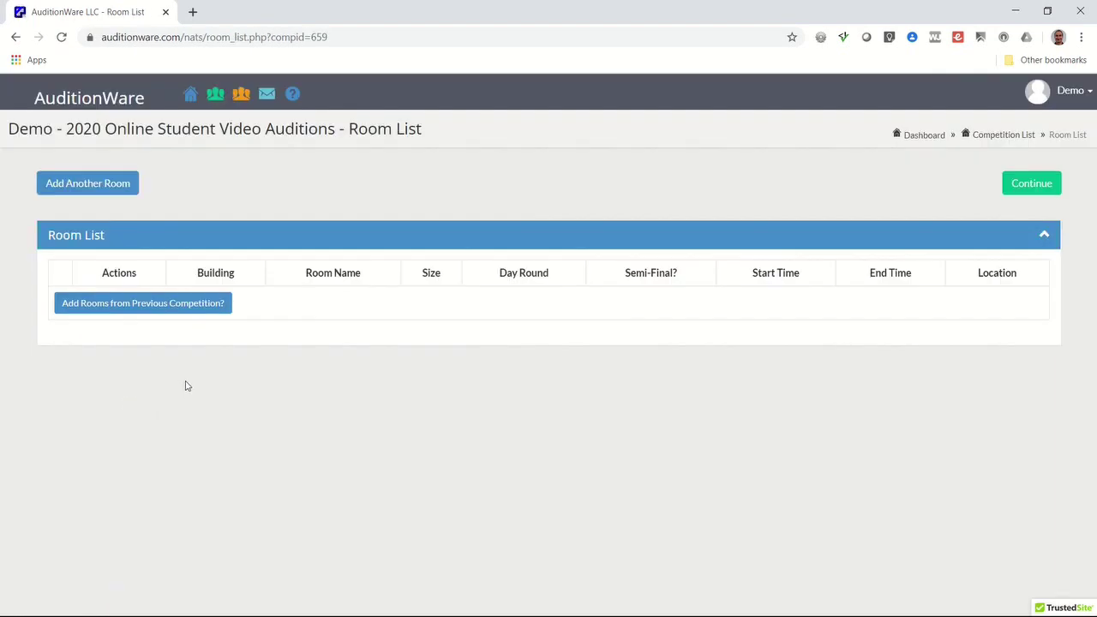
pyautogui.click(116, 185)
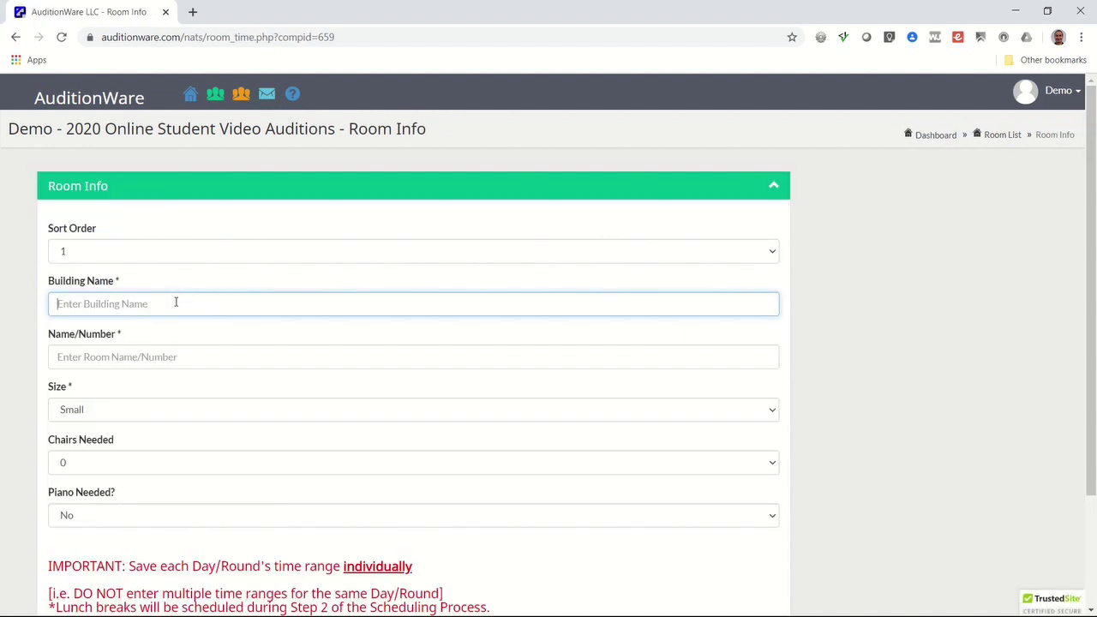
pyautogui.write('On')
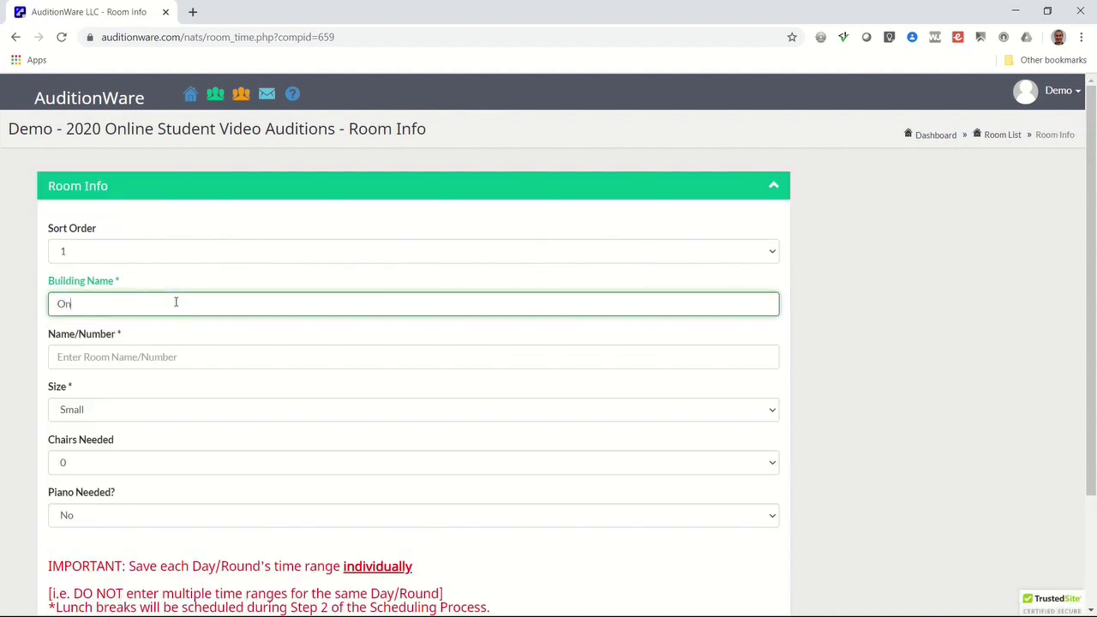
pyautogui.write('line')
pyautogui.press('Tab')
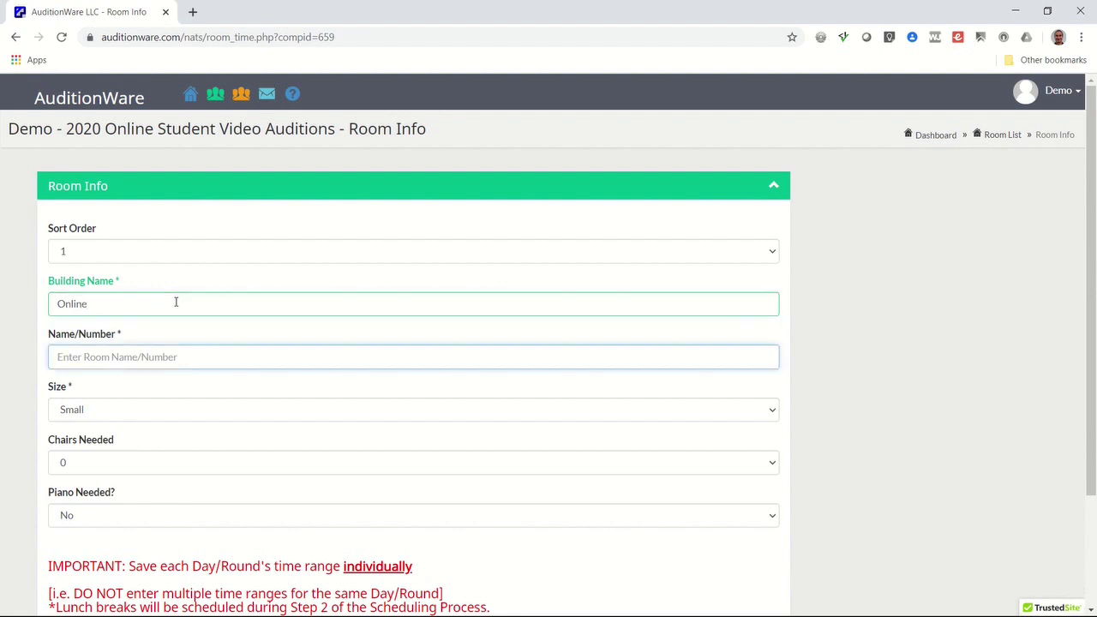
pyautogui.write('1')
pyautogui.press('Tab')
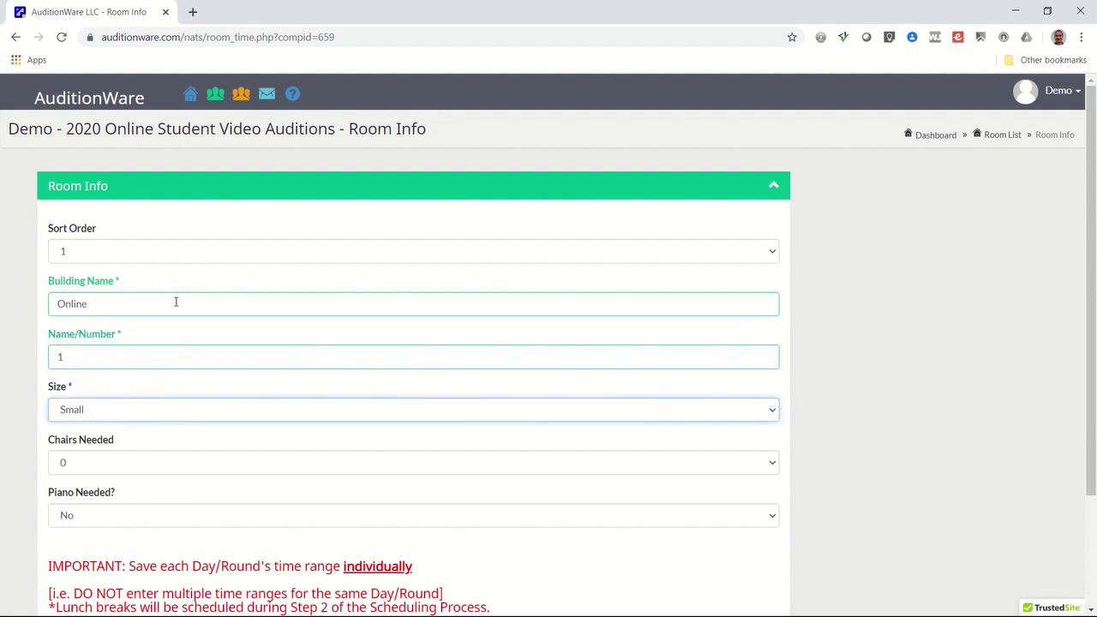
pyautogui.scroll(-3, 279, 340)
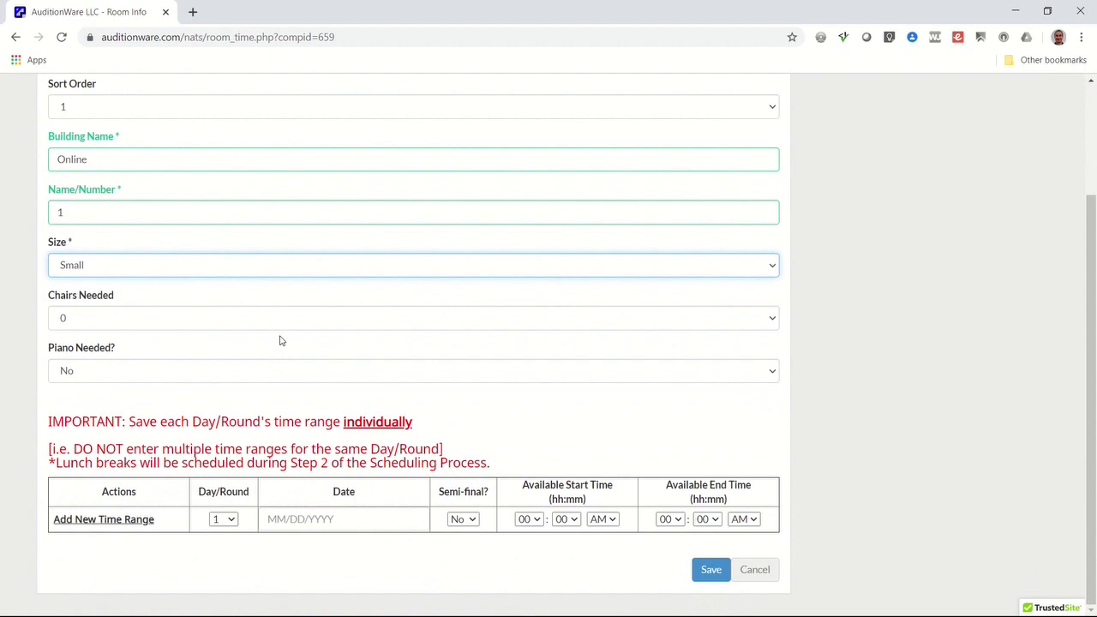
# Step: Give the room a Day 1 range of 10/05/2020, 09:00 AM–10:00 PM, and save it
pyautogui.click(330, 519)
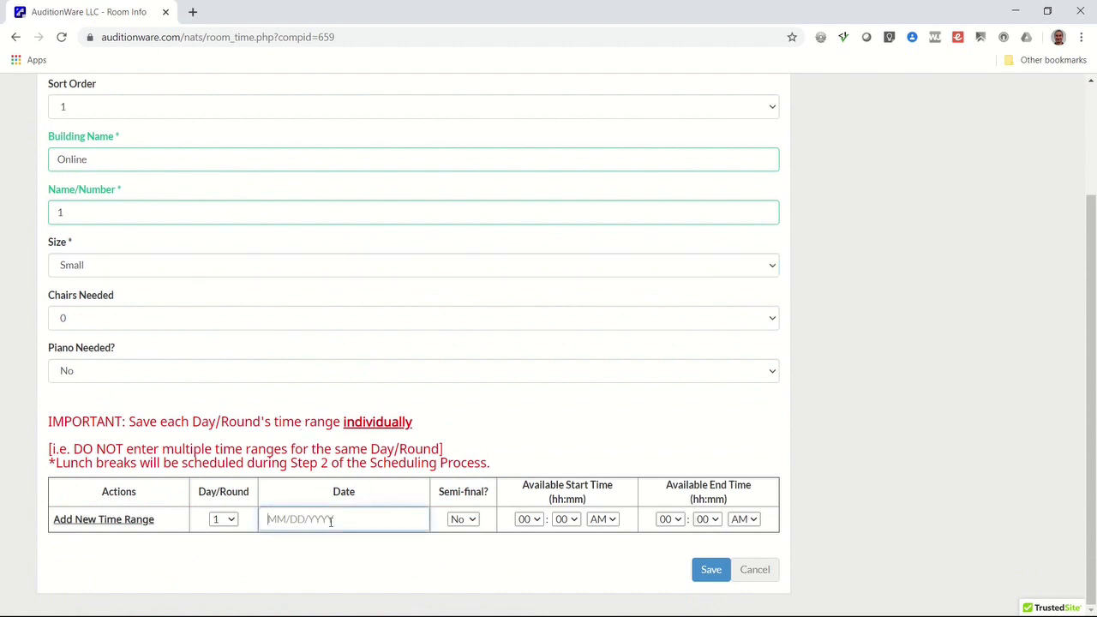
pyautogui.write('10/05/2020')
pyautogui.click(537, 523)
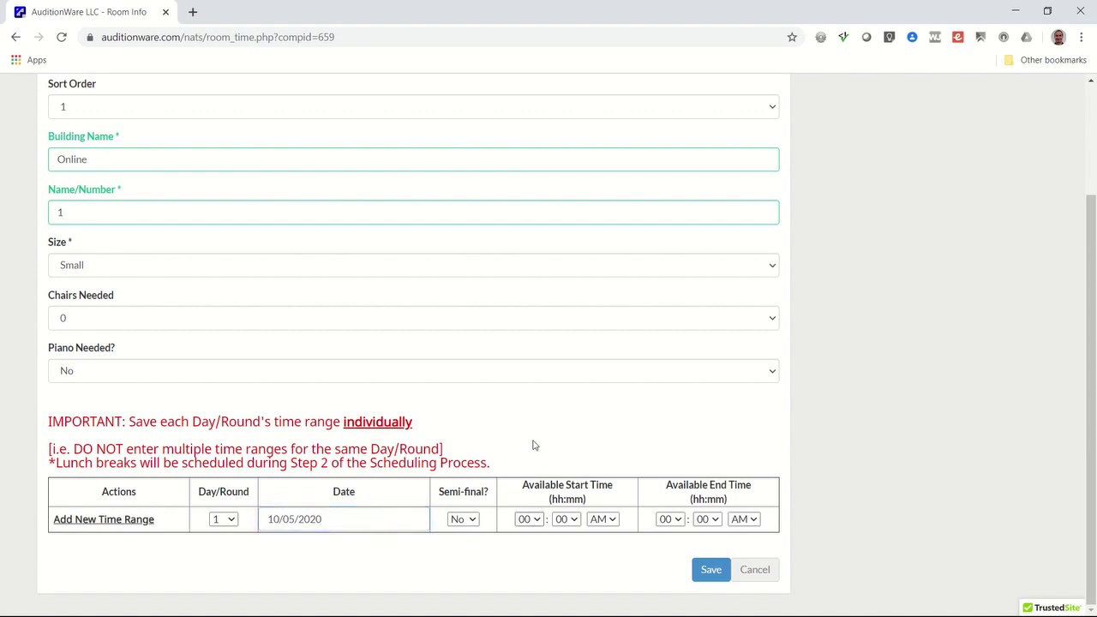
pyautogui.press('0')
pyautogui.press('9')
pyautogui.click(675, 523)
pyautogui.click(668, 456)
pyautogui.click(754, 521)
pyautogui.click(738, 559)
pyautogui.click(710, 569)
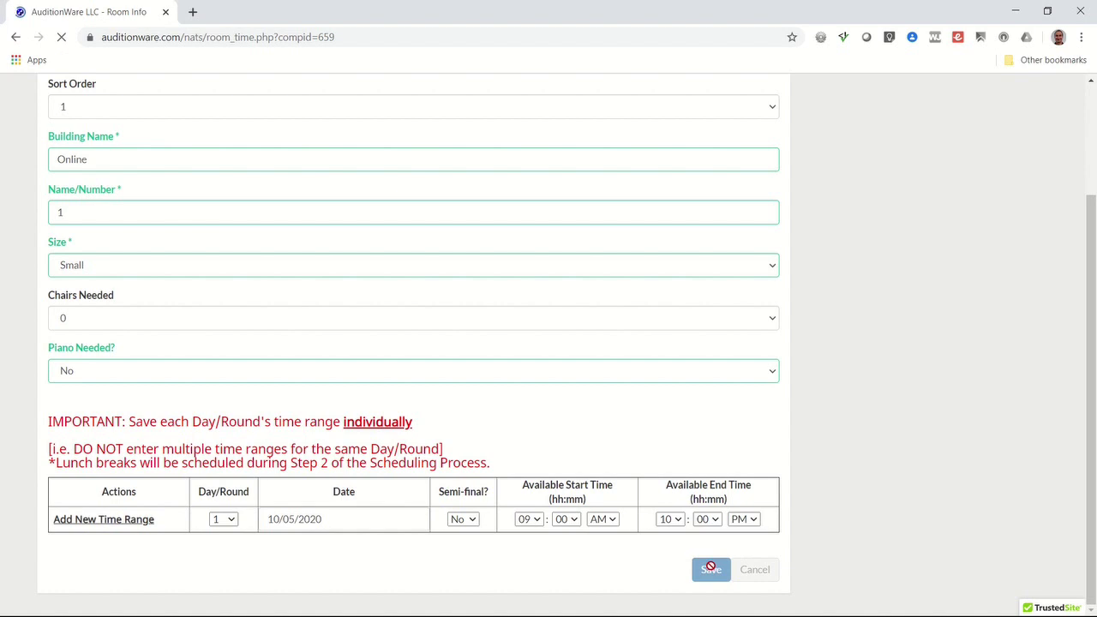
# Step: Renumber the room form to 2, then 3, adding each as a new Online room
pyautogui.click(117, 392)
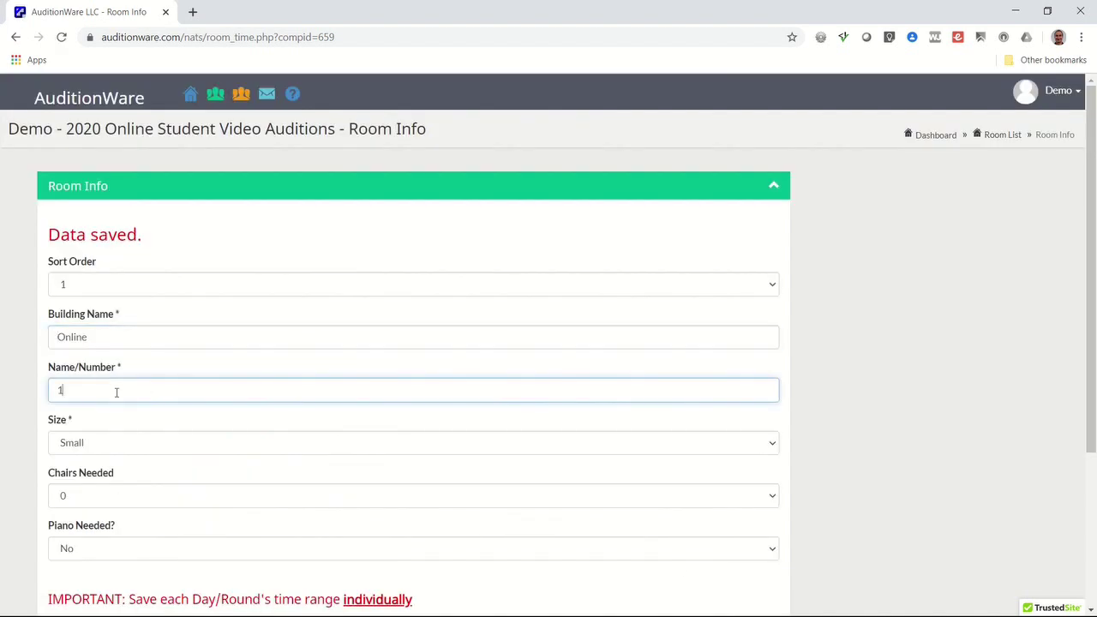
pyautogui.press('BackSpace')
pyautogui.write('2')
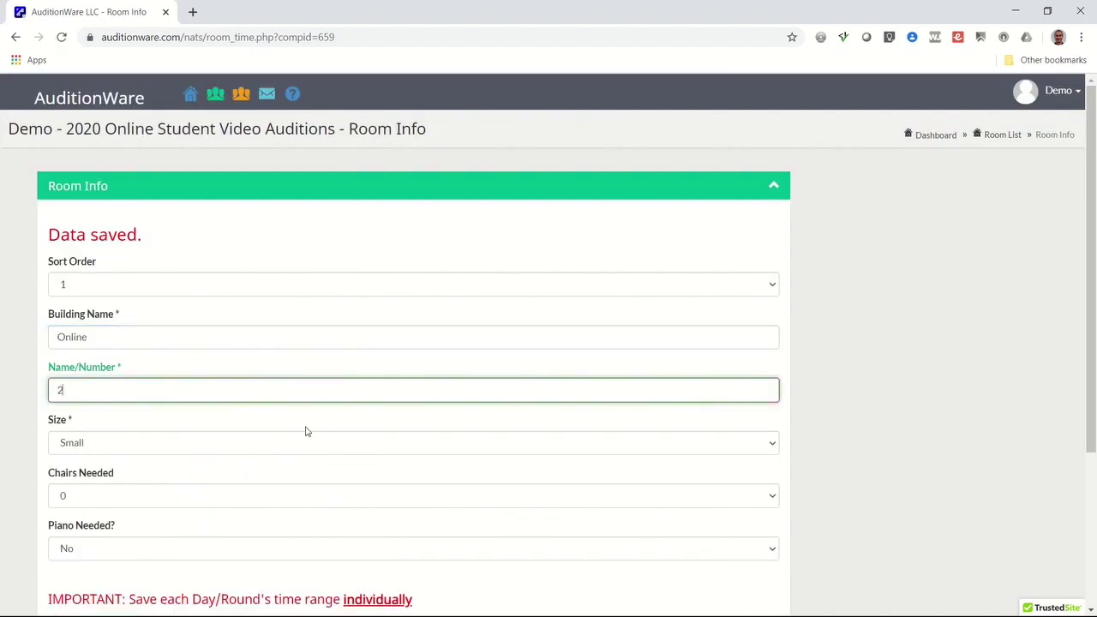
pyautogui.press('Tab')
pyautogui.scroll(-3, 313, 439)
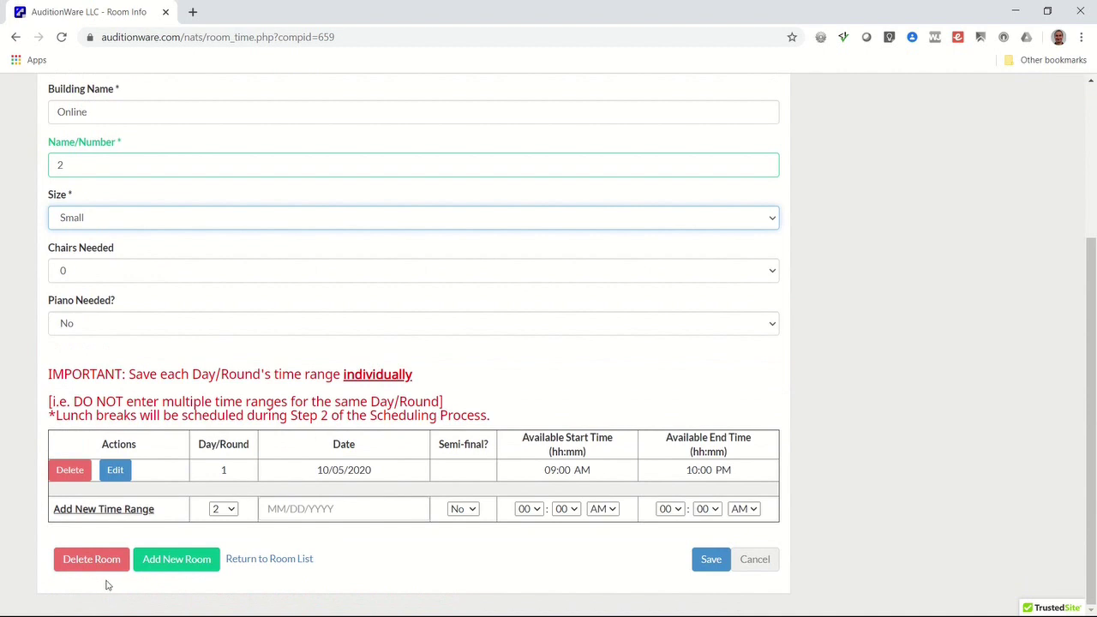
pyautogui.click(165, 562)
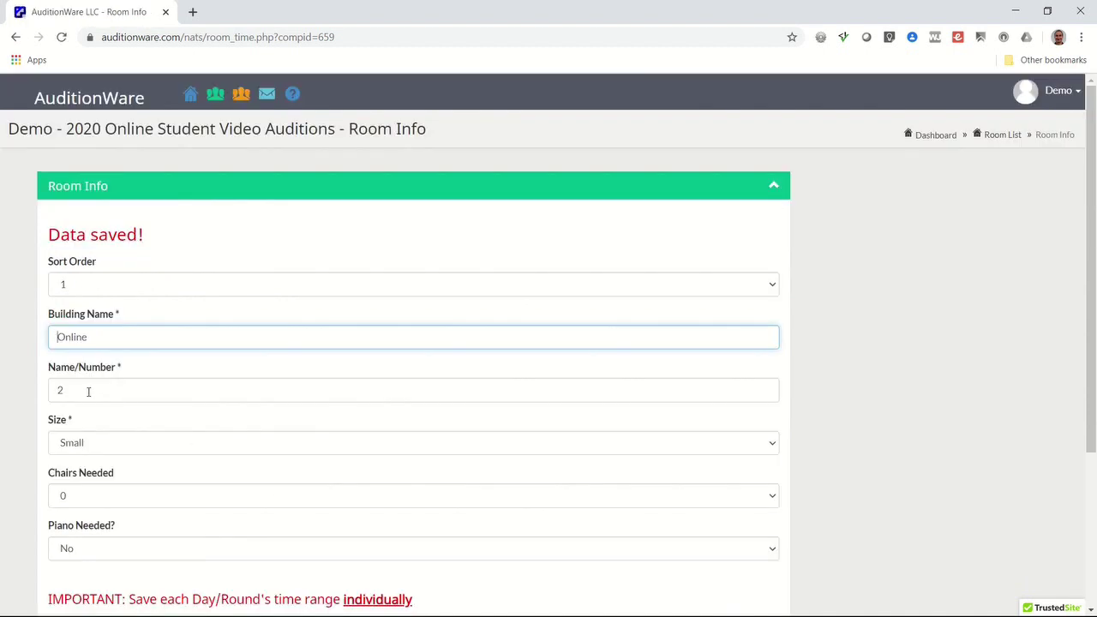
pyautogui.click(84, 389)
pyautogui.press('BackSpace')
pyautogui.write('3')
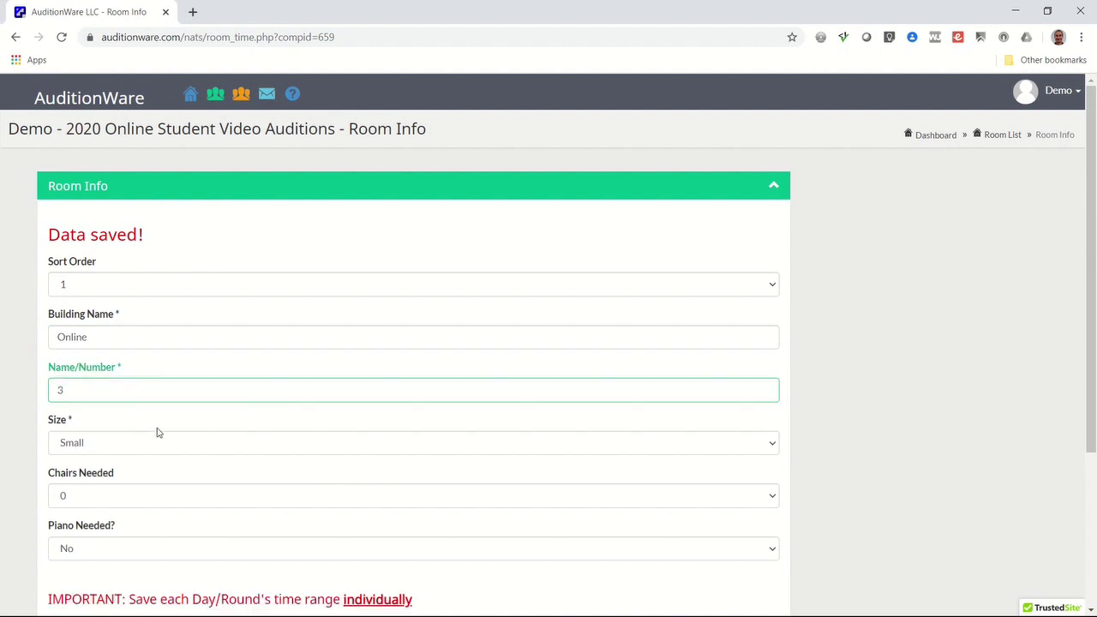
pyautogui.scroll(-3, 159, 433)
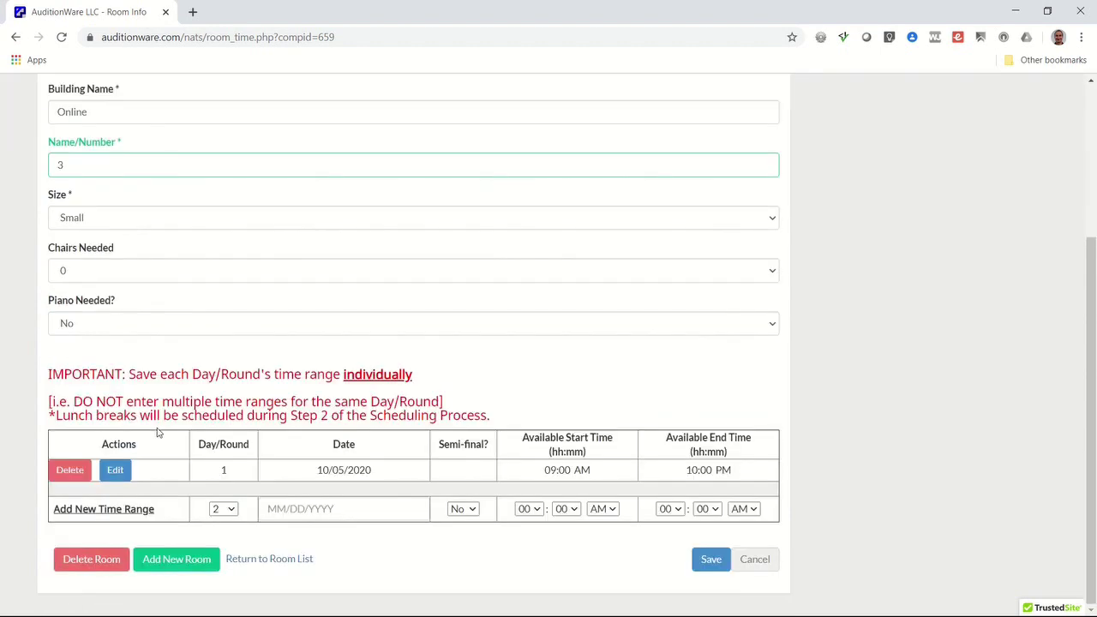
pyautogui.click(181, 558)
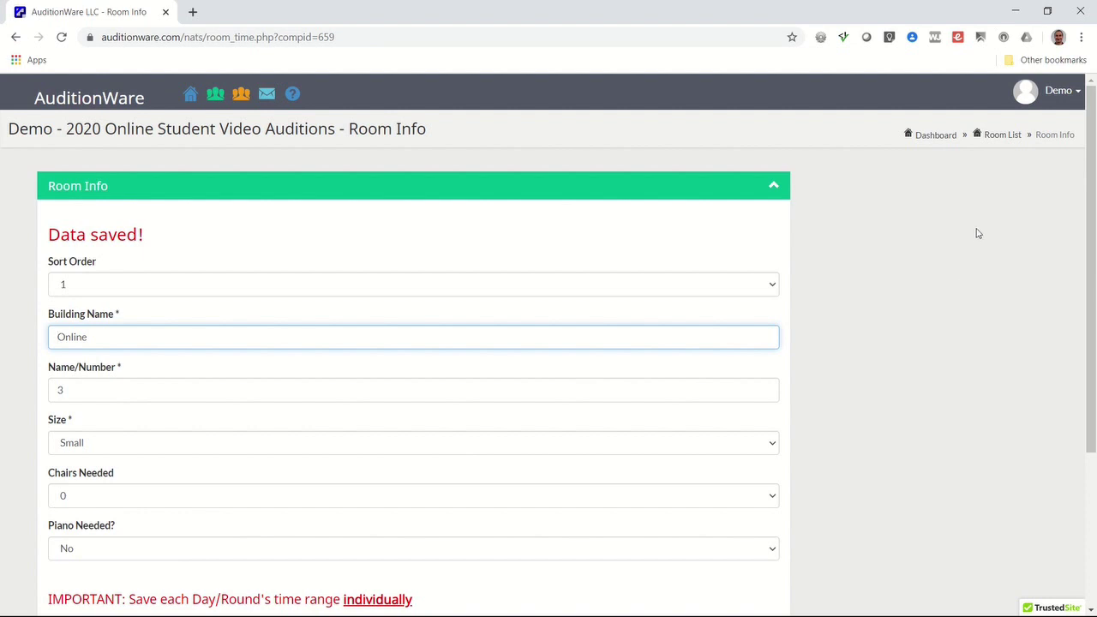
pyautogui.scroll(-3, 850, 362)
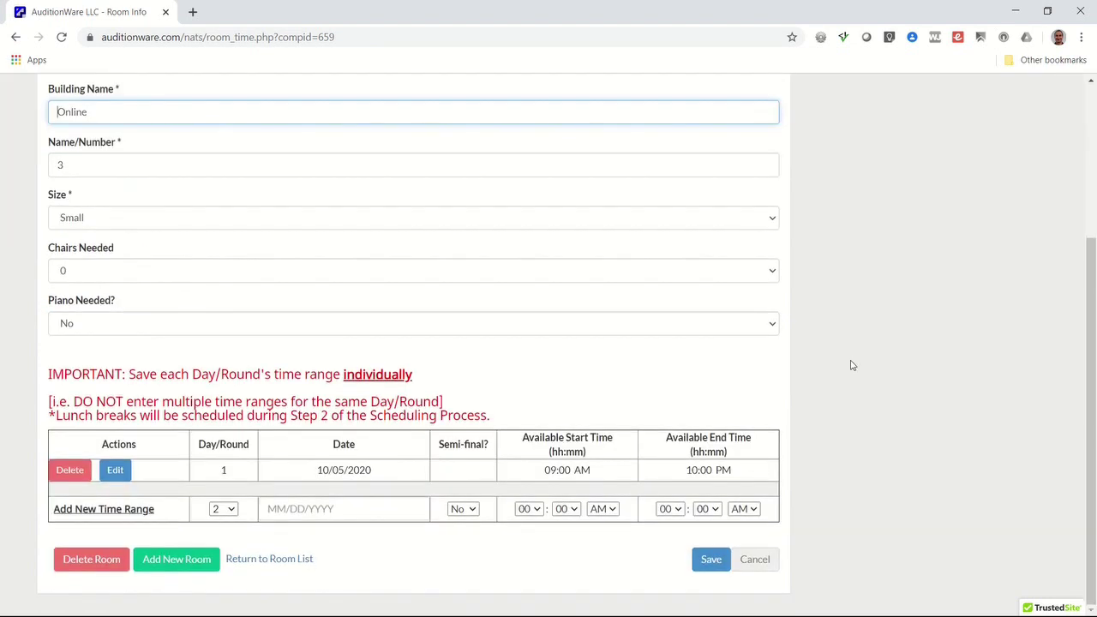
# Step: Review the three Online rooms in the room list, then return to the dashboard
pyautogui.click(279, 560)
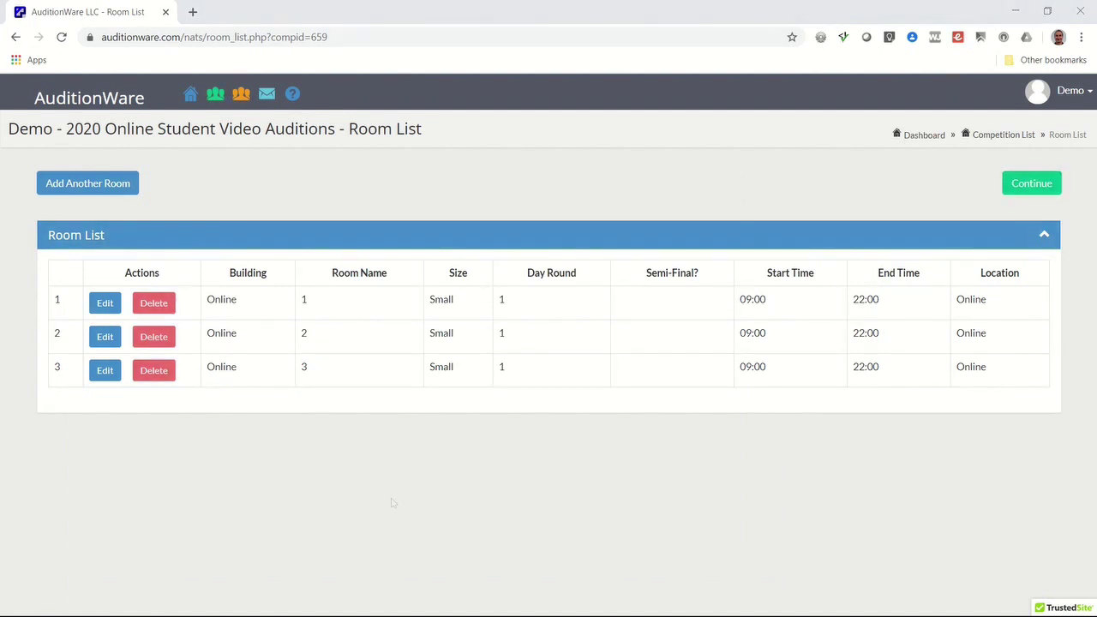
pyautogui.click(622, 607)
pyautogui.click(921, 139)
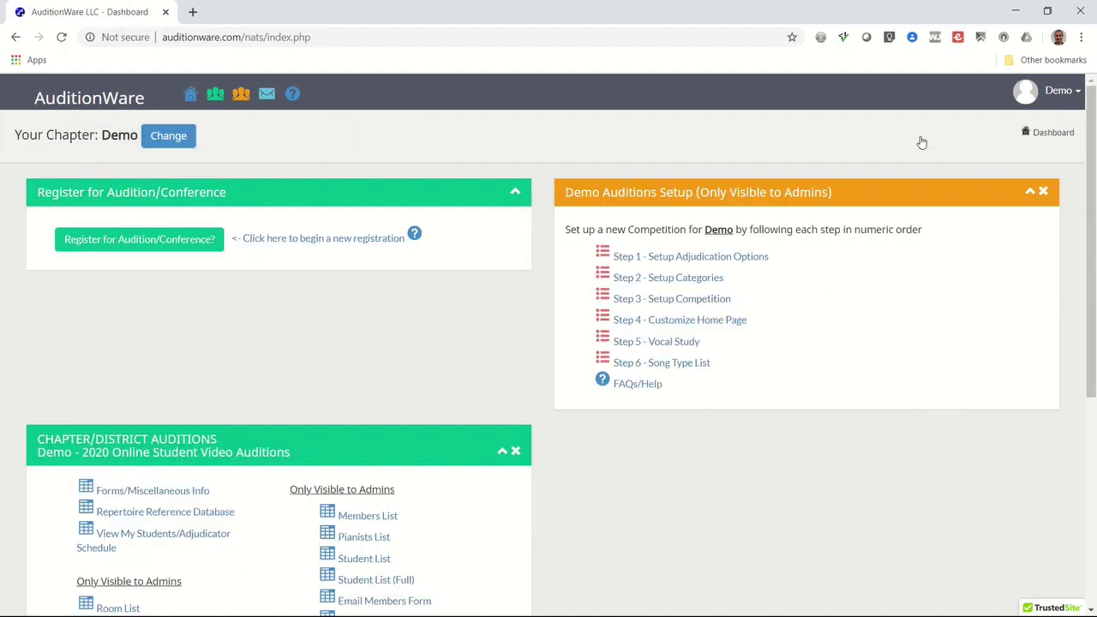
# Step: Open the Students List for 2020 Online Student Video Auditions
pyautogui.click(625, 610)
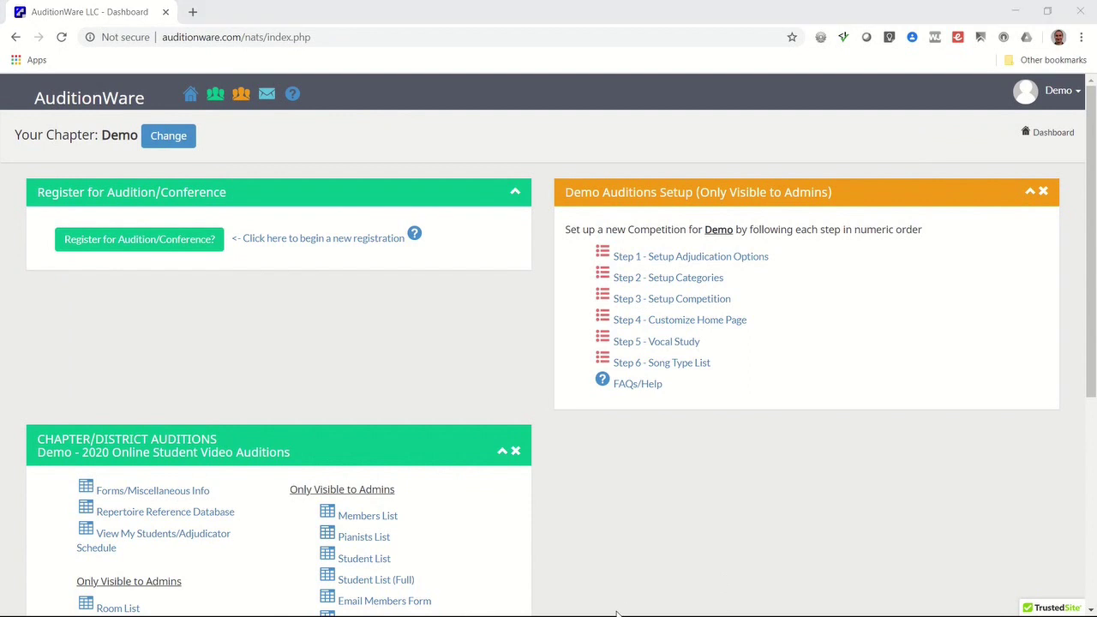
pyautogui.scroll(-3, 619, 585)
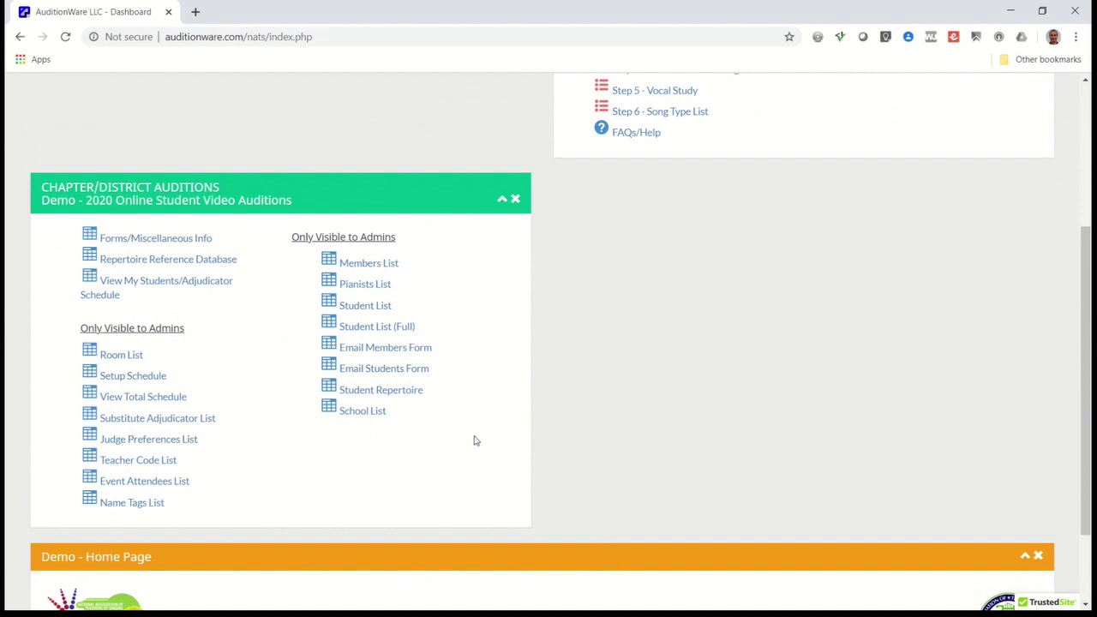
pyautogui.click(374, 306)
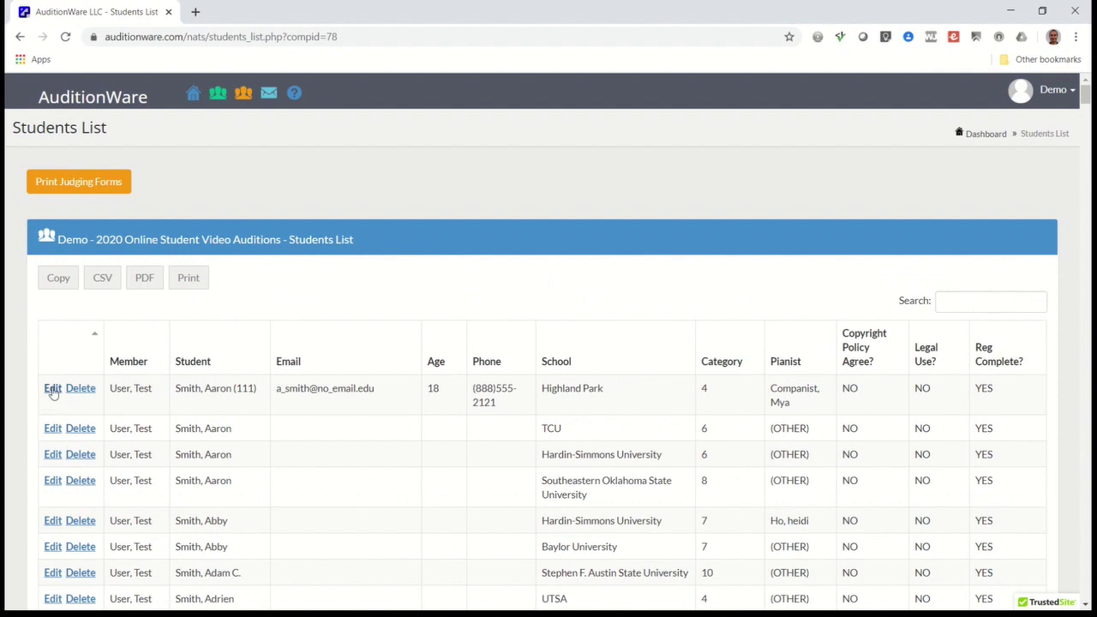
# Step: Open the first student's registration on the Student Confirmation form
pyautogui.click(52, 389)
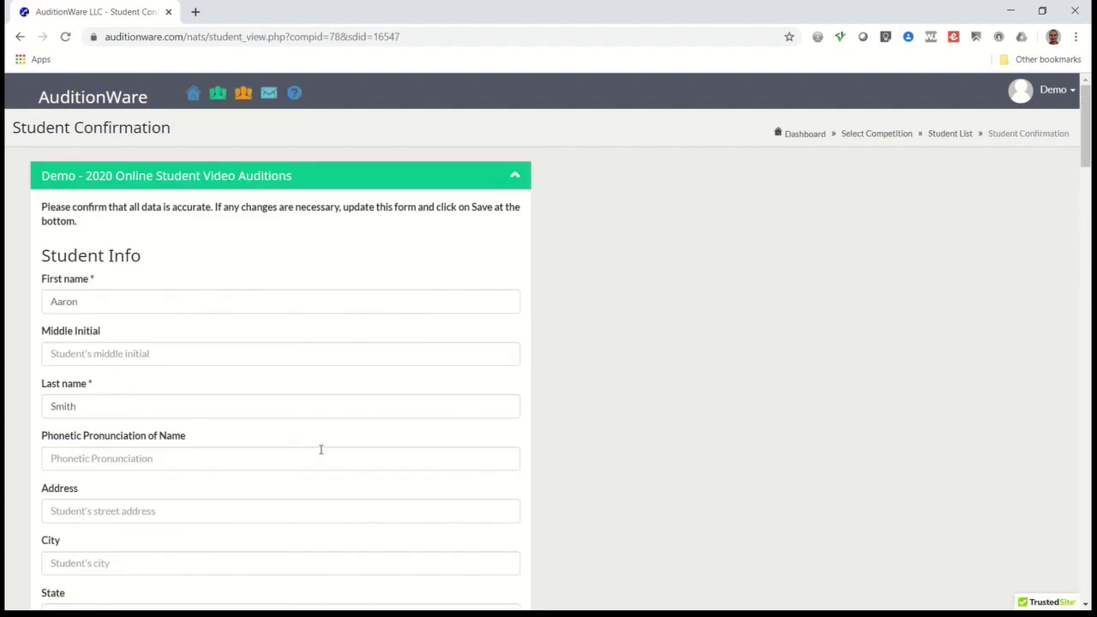
pyautogui.scroll(-6, 321, 448)
pyautogui.scroll(-9, 320, 449)
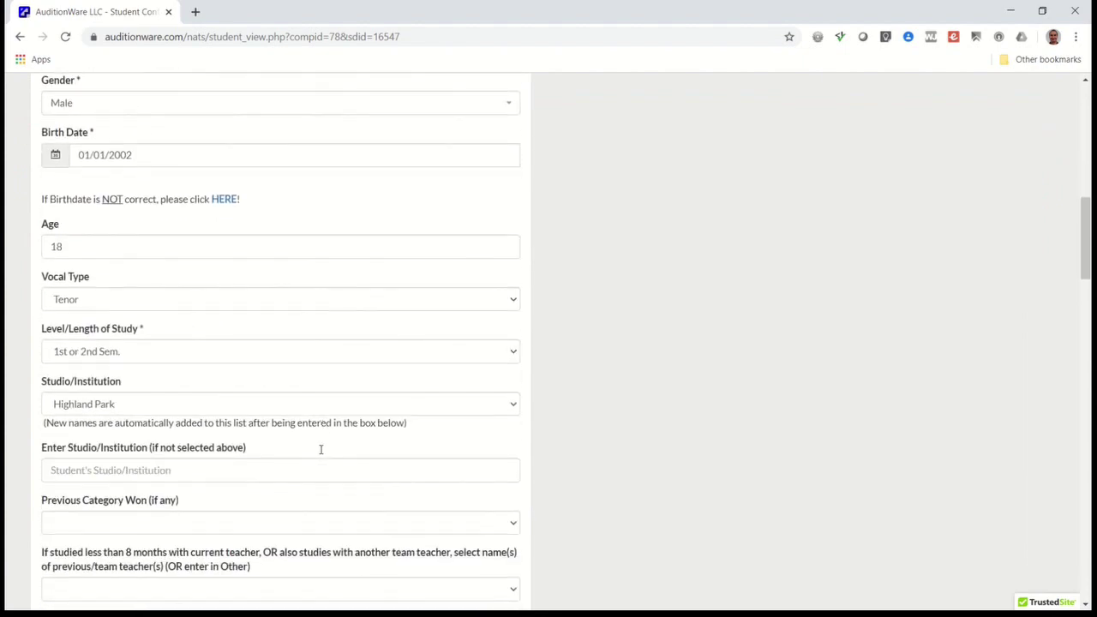
pyautogui.scroll(-5, 320, 449)
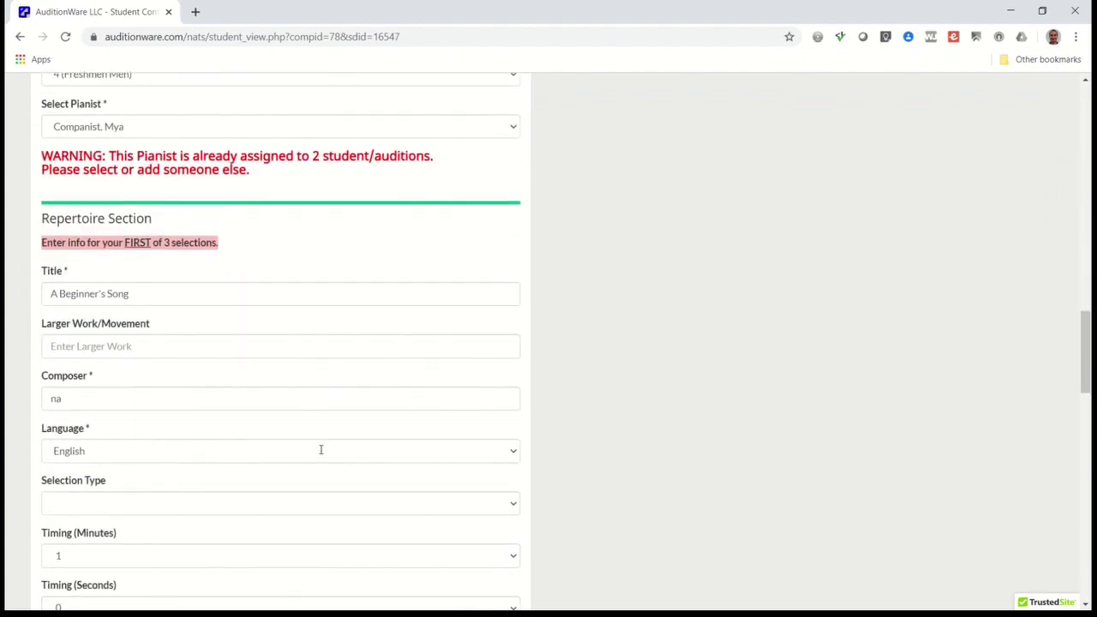
pyautogui.scroll(-1, 320, 454)
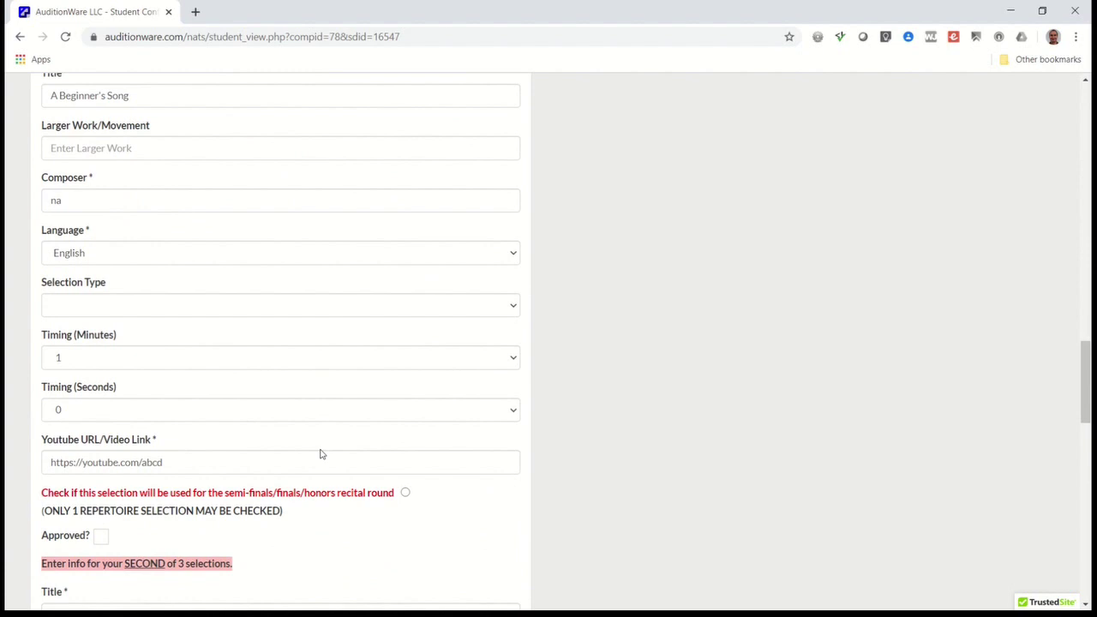
# Step: Check the YouTube links for the student's first, second and third selections
pyautogui.click(281, 462)
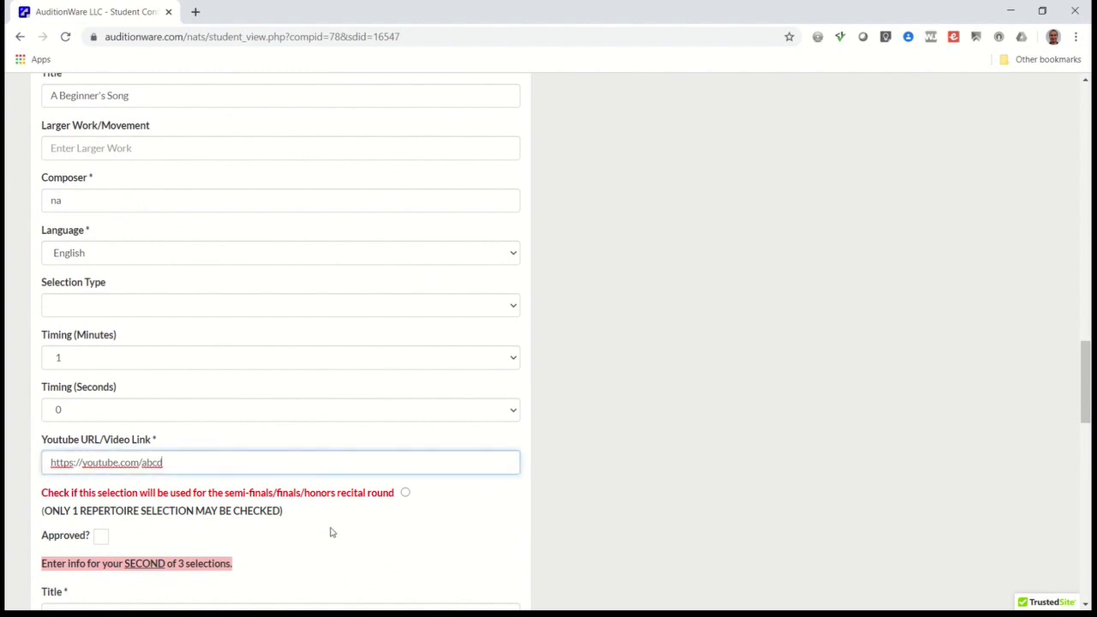
pyautogui.scroll(-4, 332, 532)
pyautogui.scroll(-3, 332, 532)
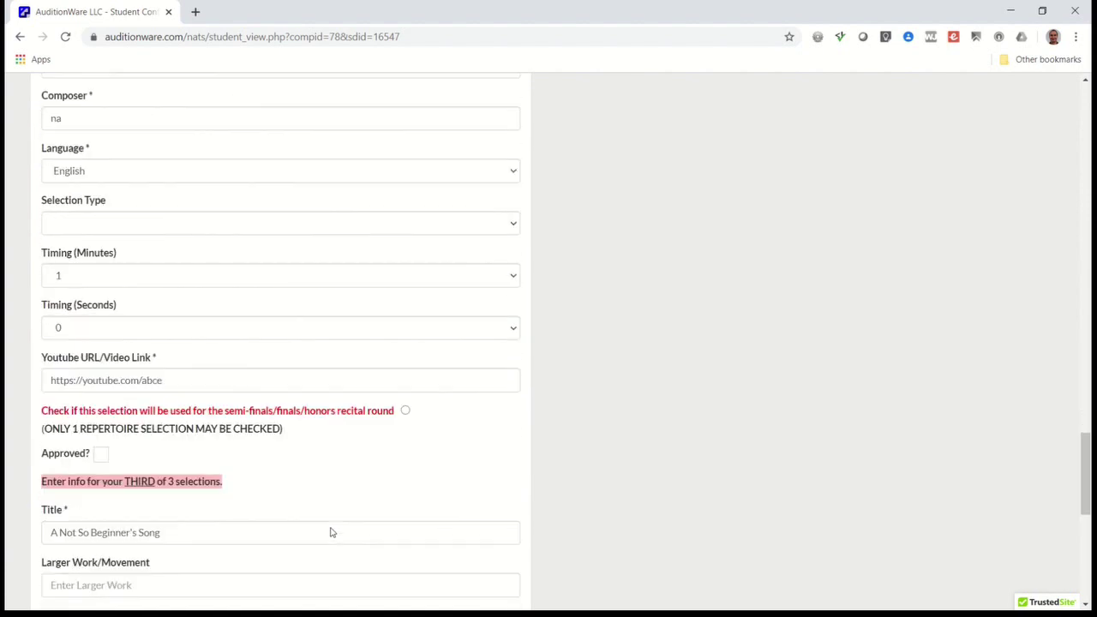
pyautogui.click(257, 365)
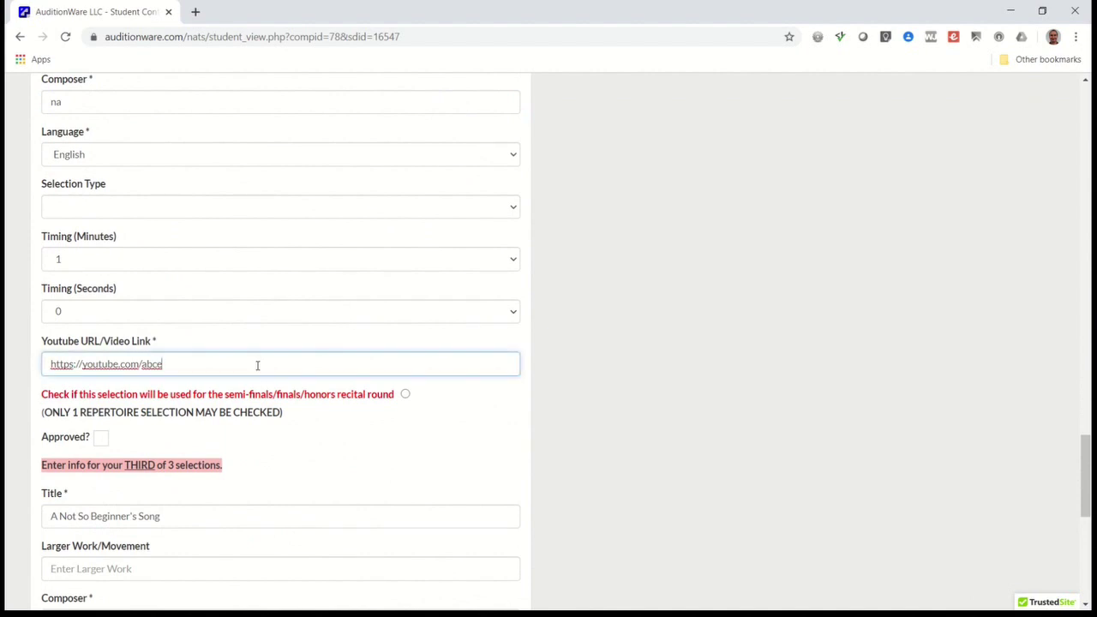
pyautogui.scroll(-4, 279, 415)
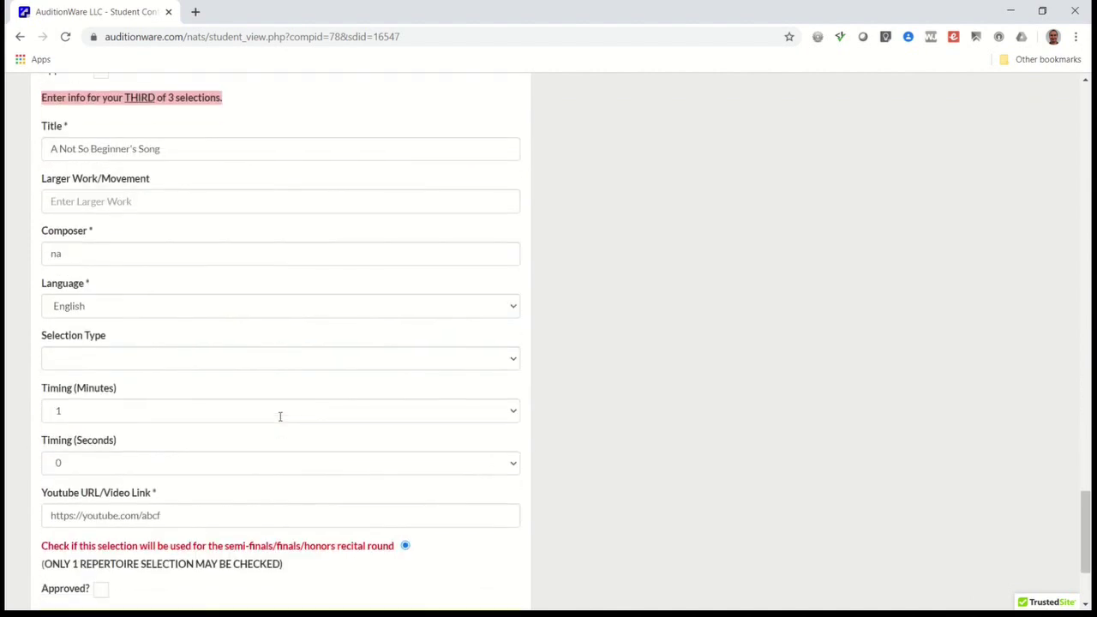
pyautogui.click(262, 514)
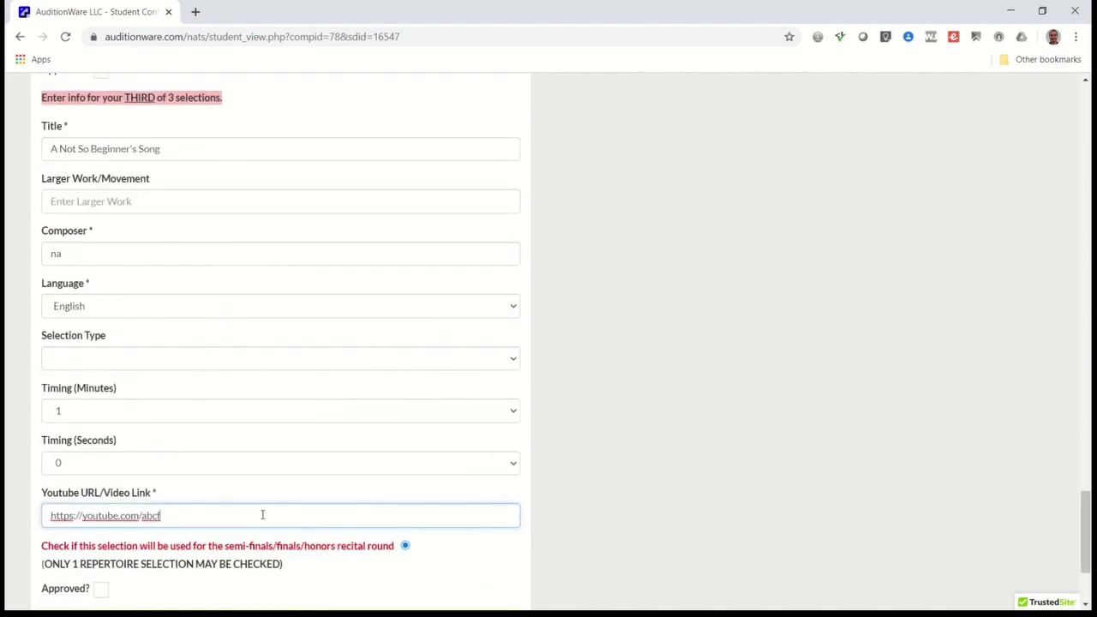
pyautogui.scroll(-3, 295, 518)
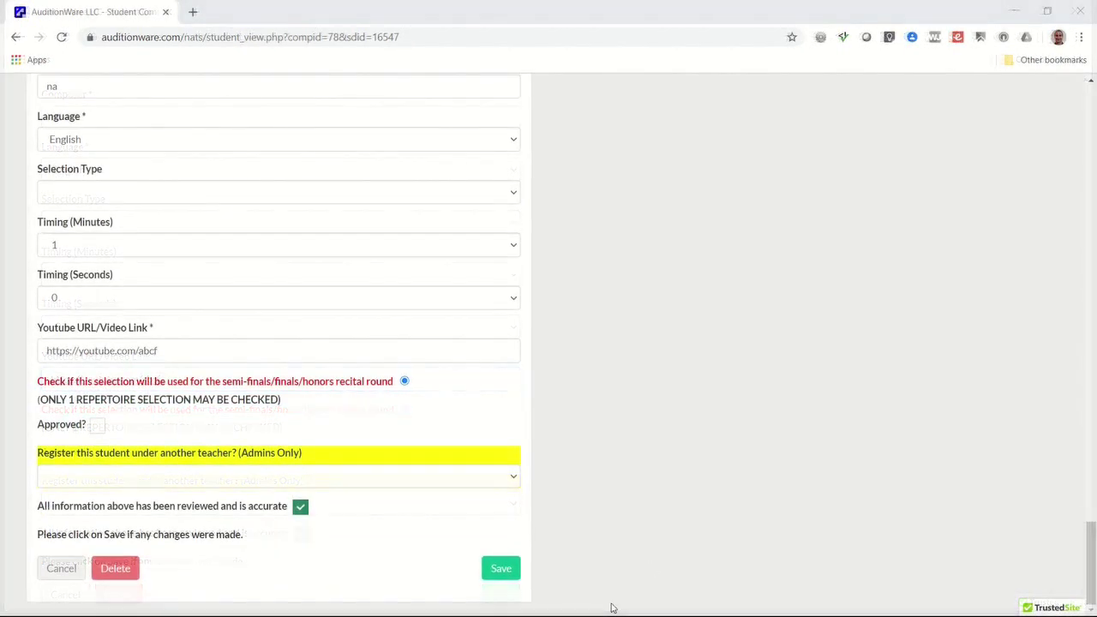
# Step: Return from the top of the confirmation form to the dashboard
pyautogui.scroll(15, 764, 272)
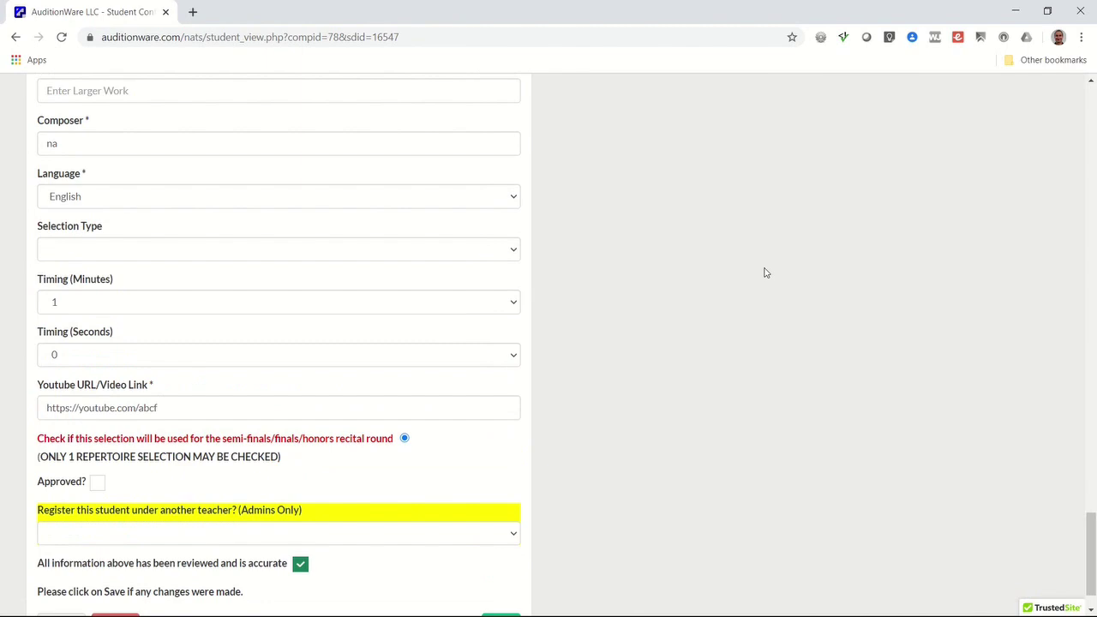
pyautogui.scroll(3, 766, 272)
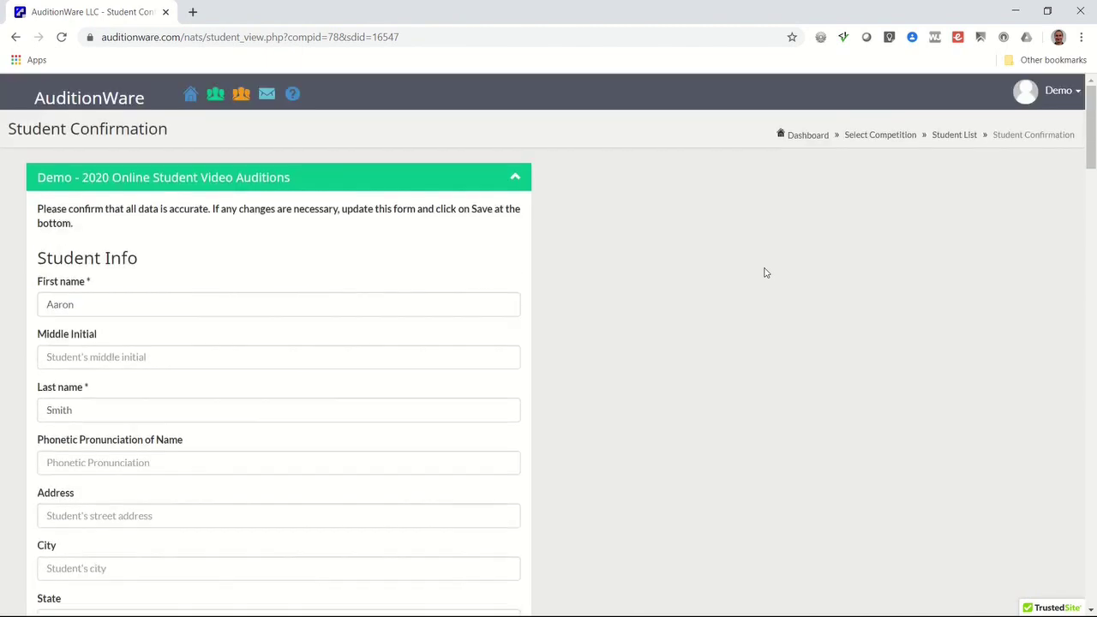
pyautogui.click(807, 135)
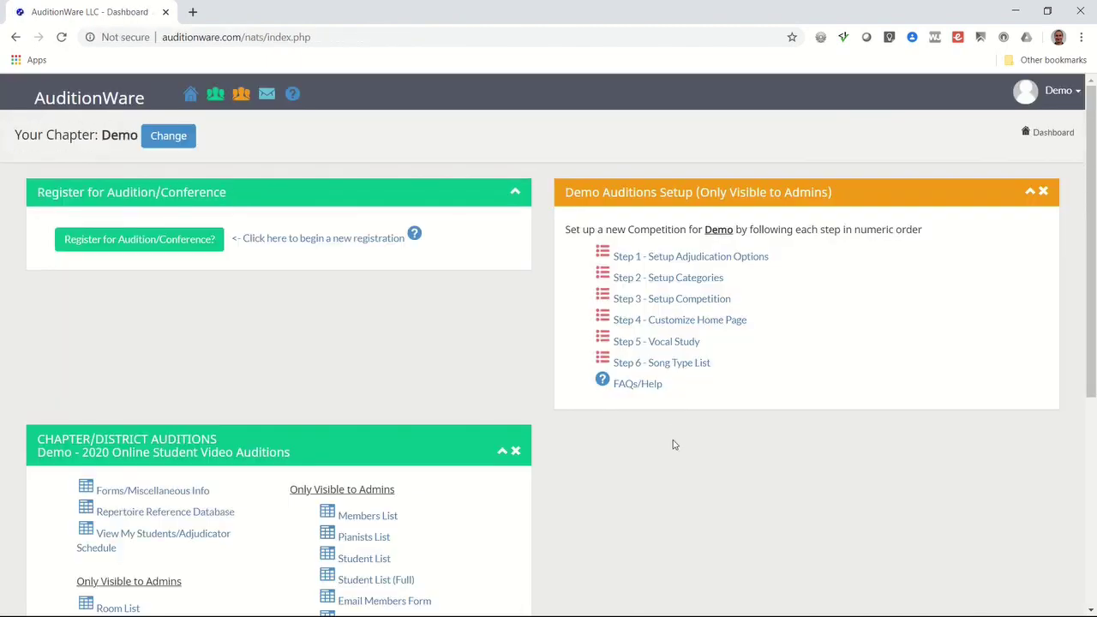
# Step: Sort the Student Repertoire list by YouTube Video URL to see linked entries
pyautogui.scroll(-3, 672, 441)
pyautogui.click(416, 442)
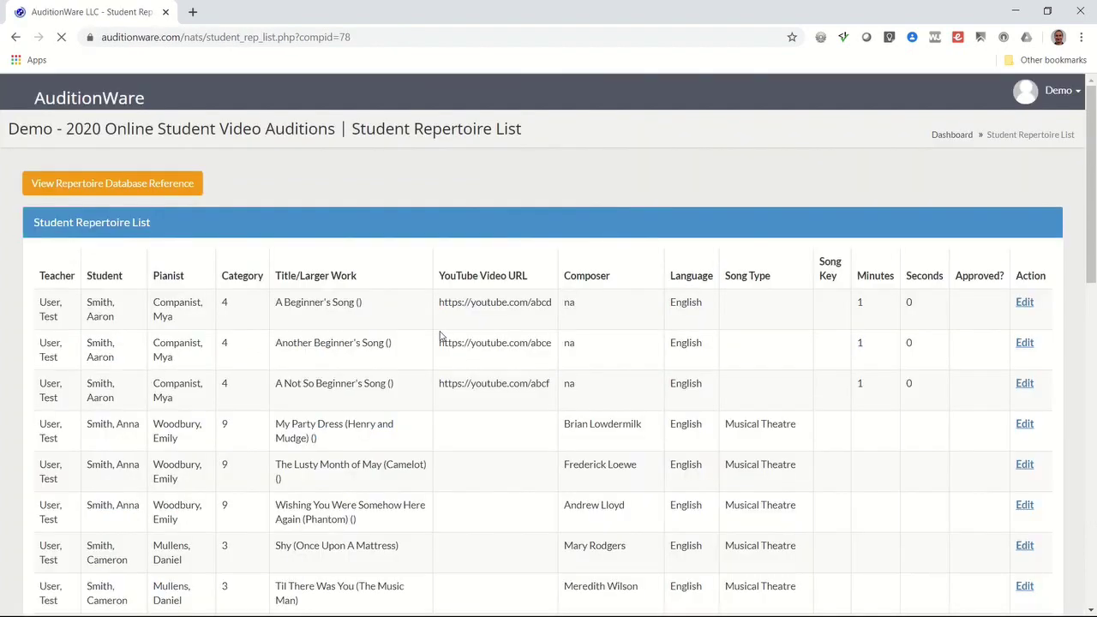
pyautogui.click(461, 339)
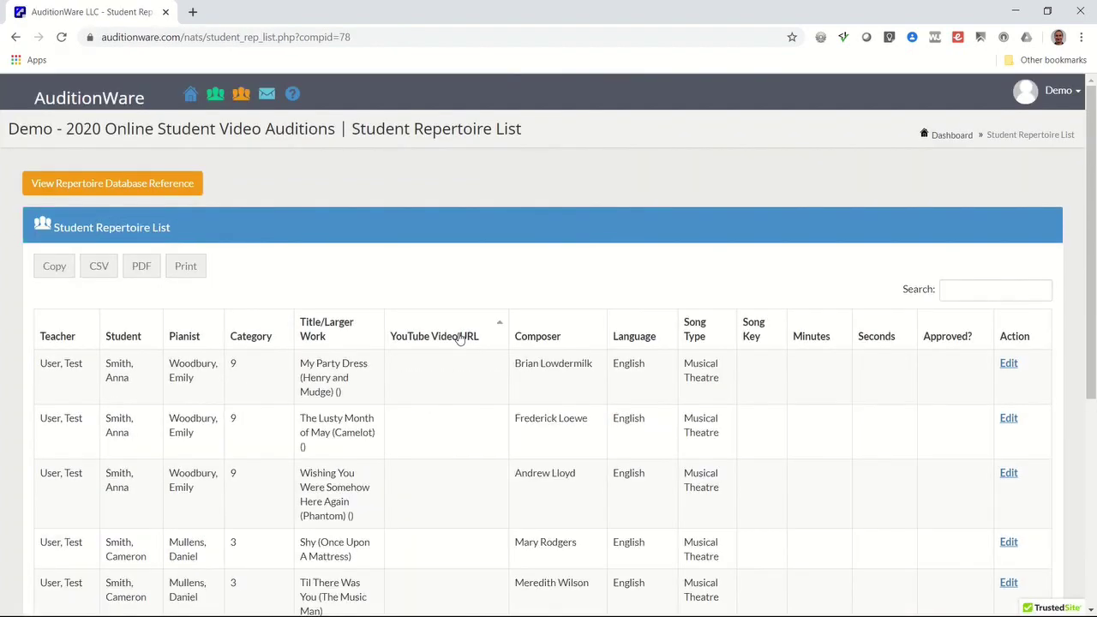
pyautogui.click(456, 336)
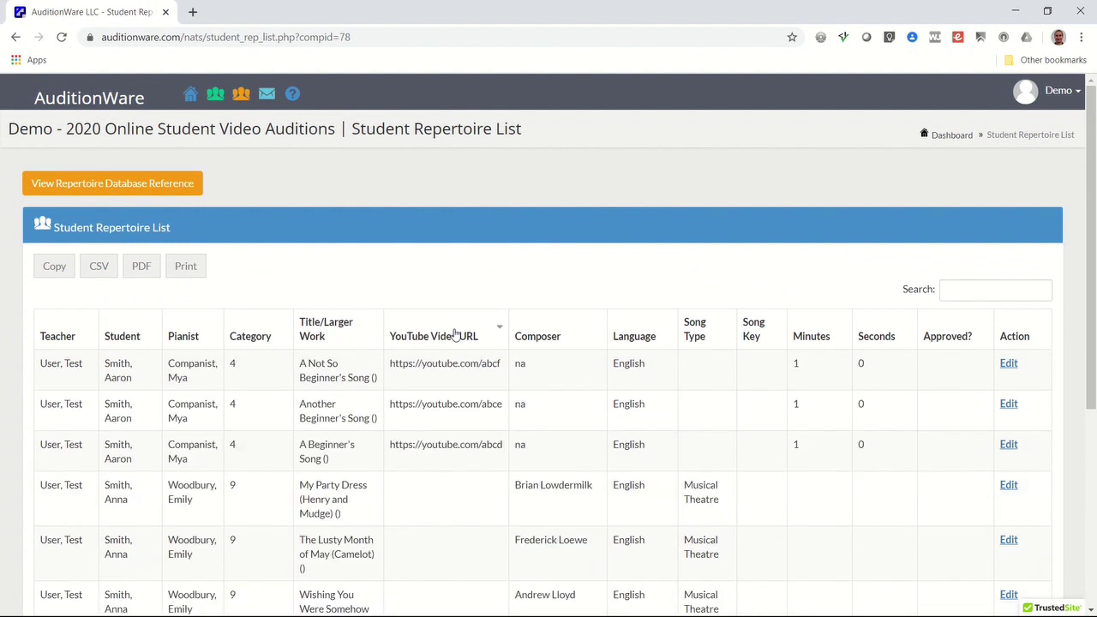
pyautogui.click(456, 336)
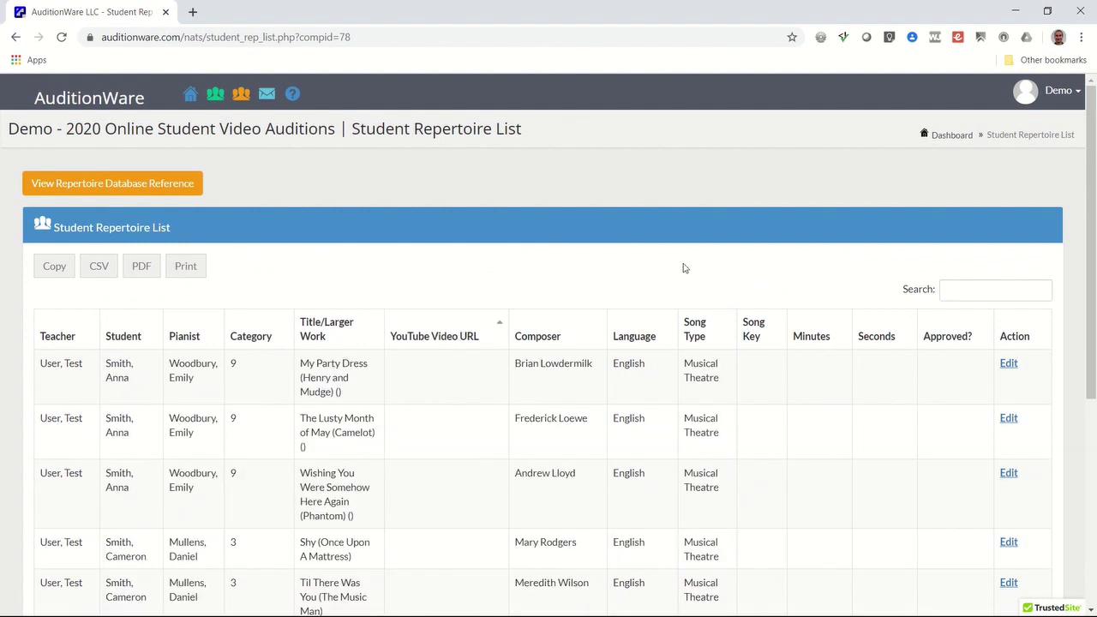
# Step: Go back to the dashboard and open Setup Schedule for the 2020 online auditions
pyautogui.click(952, 137)
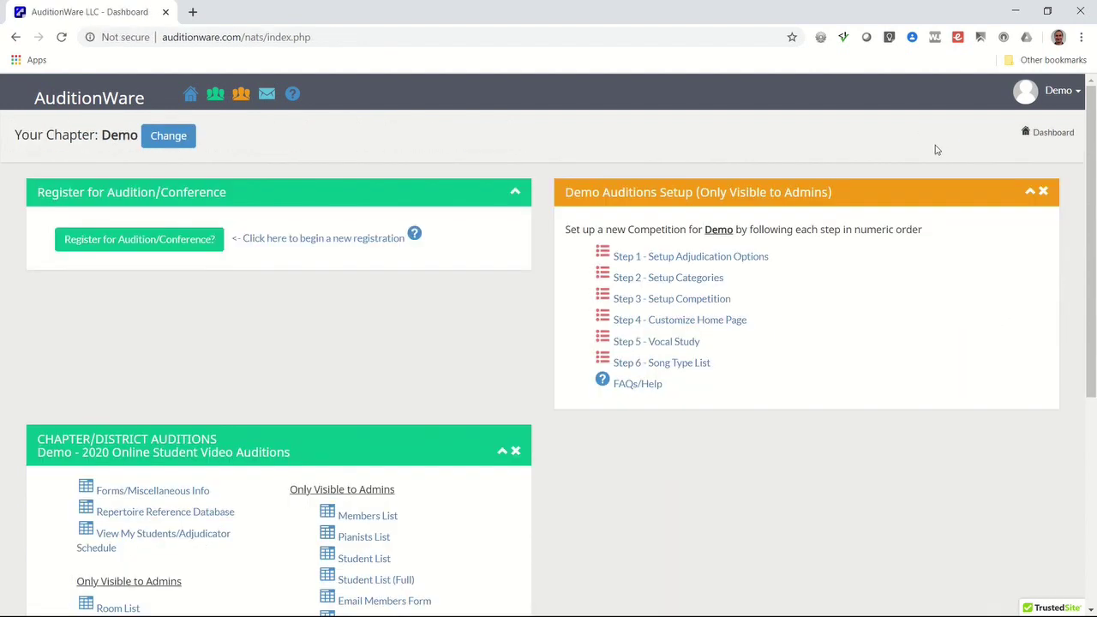
pyautogui.scroll(-2, 591, 520)
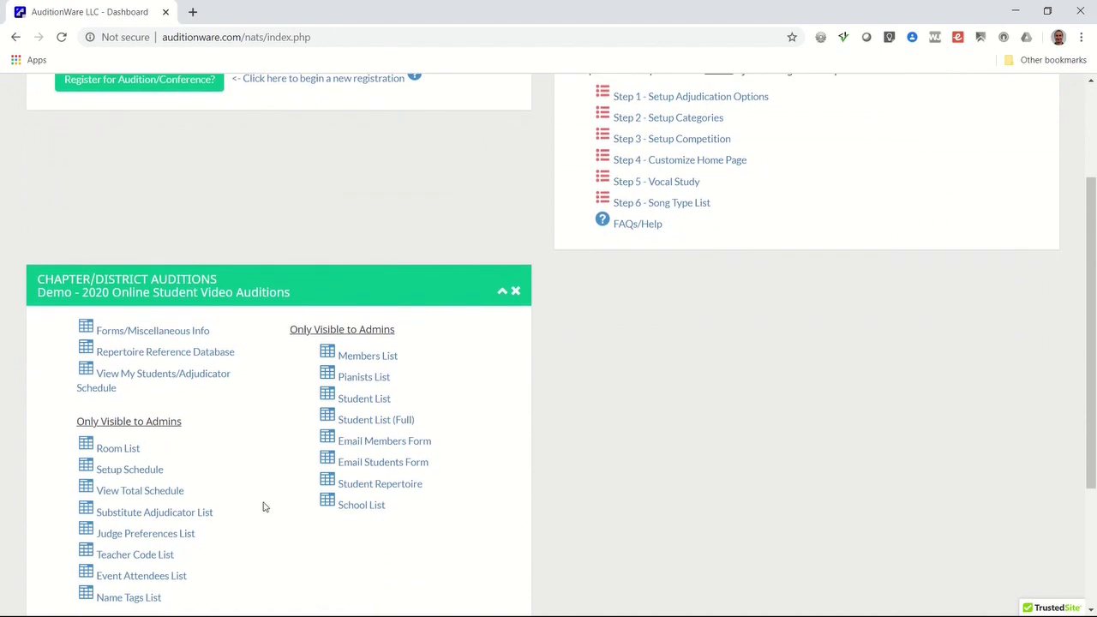
pyautogui.click(158, 477)
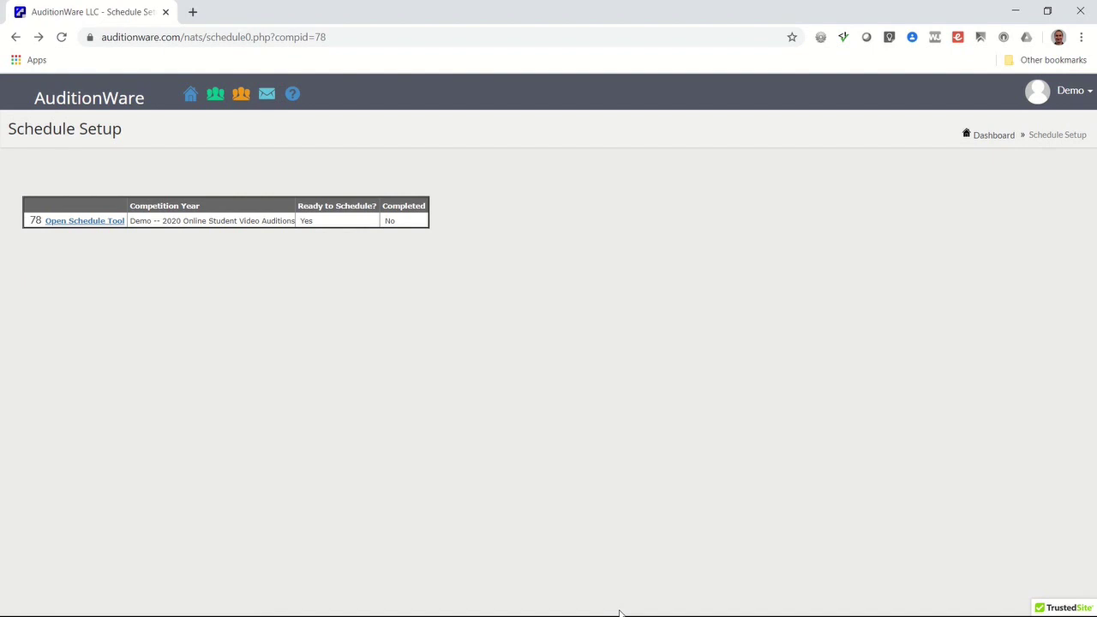
# Step: Open the Schedule Tool, review the Round 1 Step 1 category/room list, then continue to Step 2
pyautogui.click(103, 227)
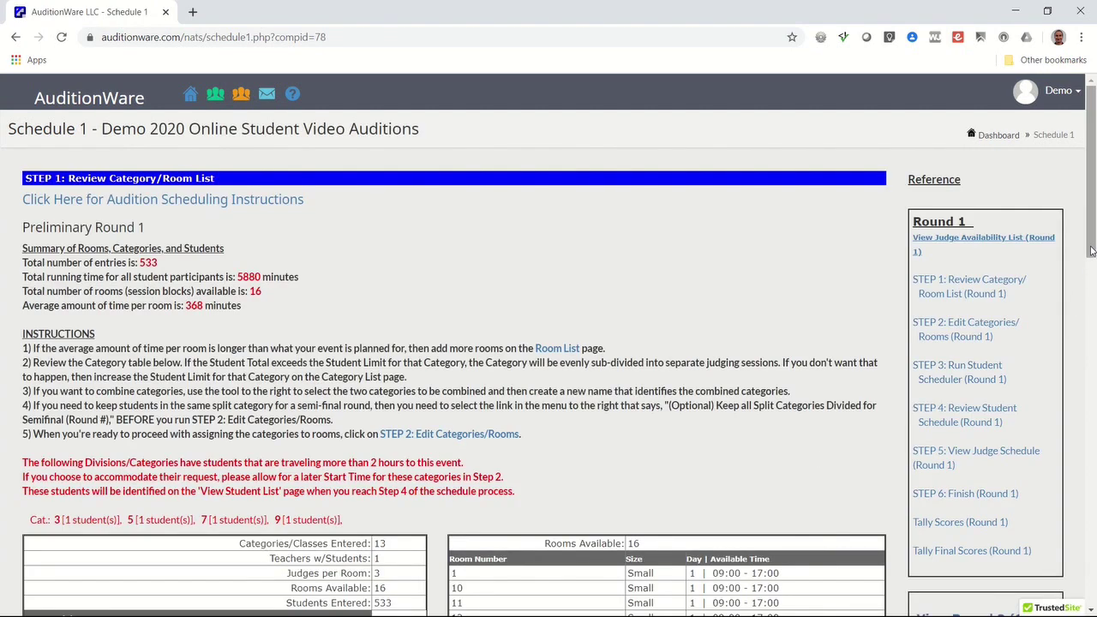
pyautogui.moveTo(1092, 248); pyautogui.dragTo(1091, 507)
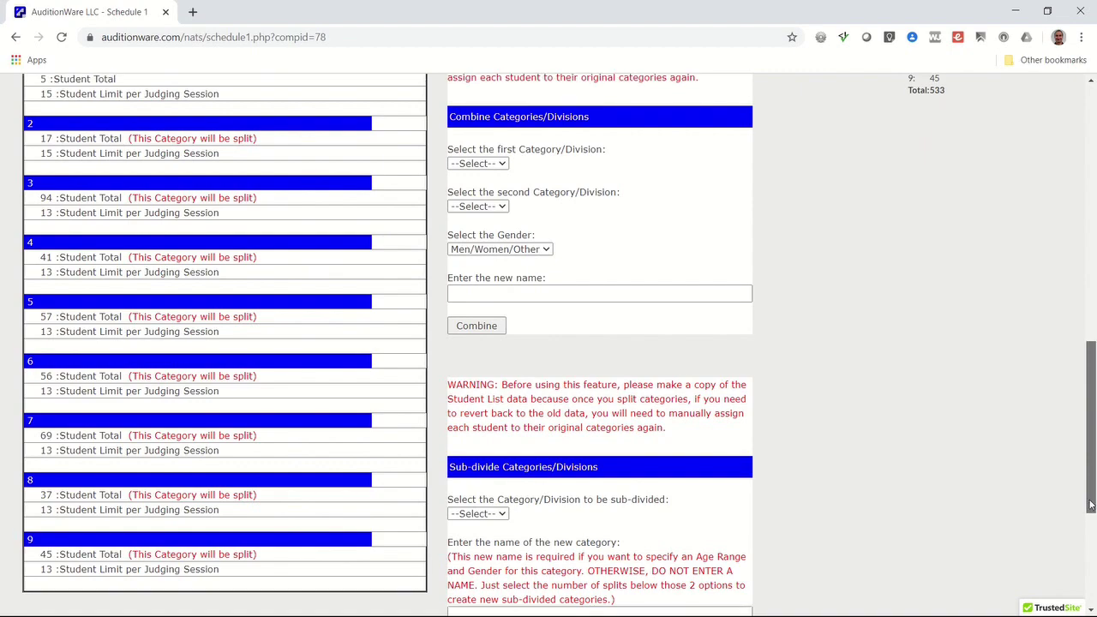
pyautogui.moveTo(1089, 507); pyautogui.dragTo(1092, 249)
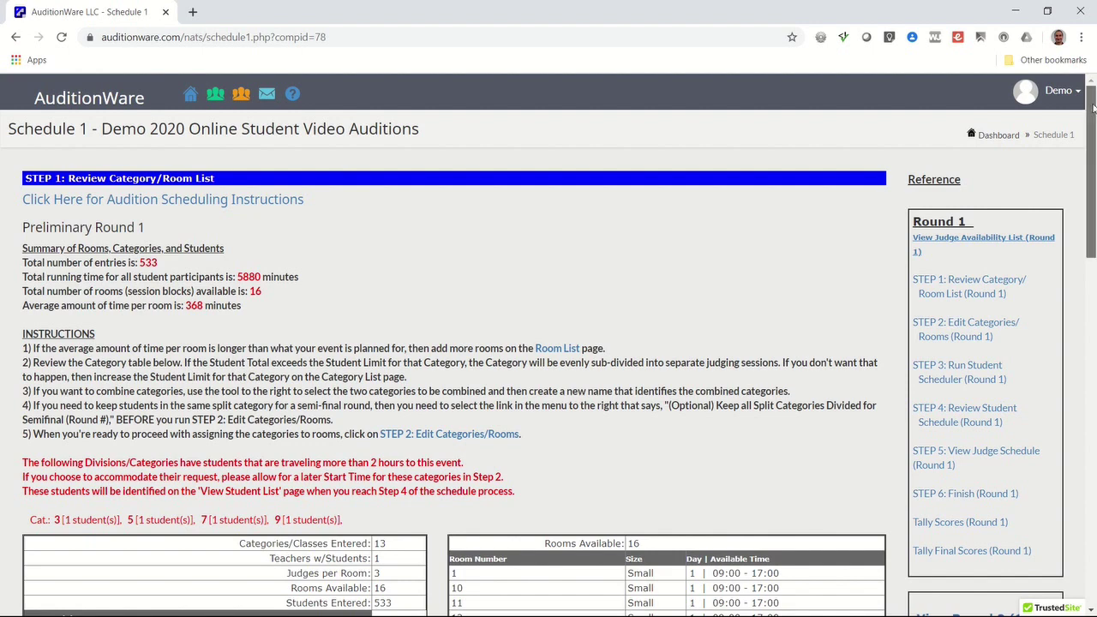
pyautogui.moveTo(1092, 107); pyautogui.dragTo(1087, 451)
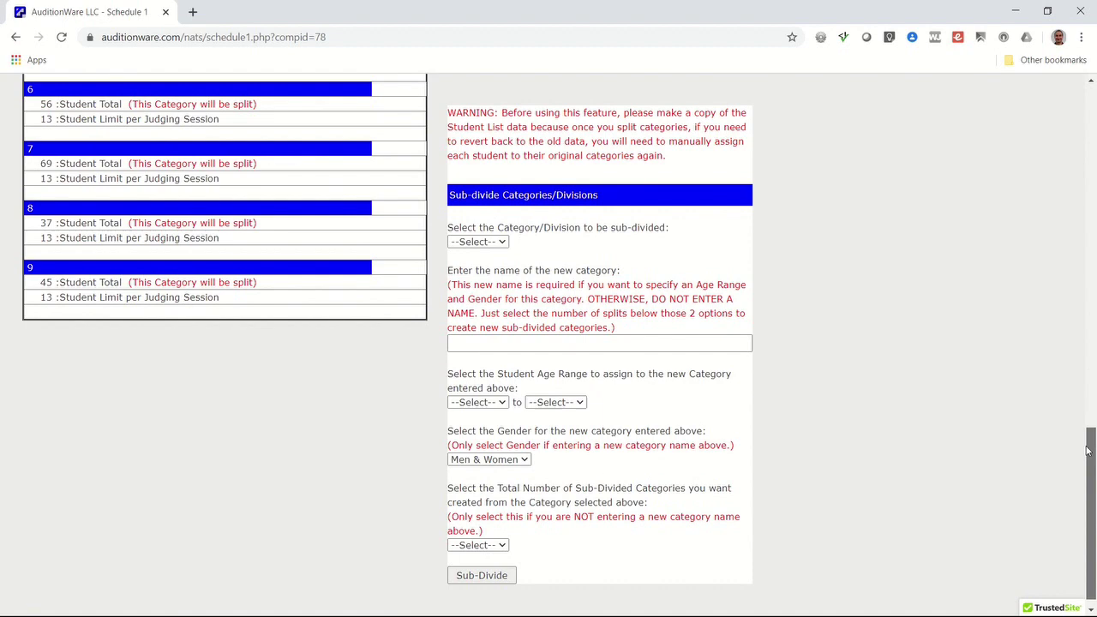
pyautogui.moveTo(1087, 451); pyautogui.dragTo(1090, 91)
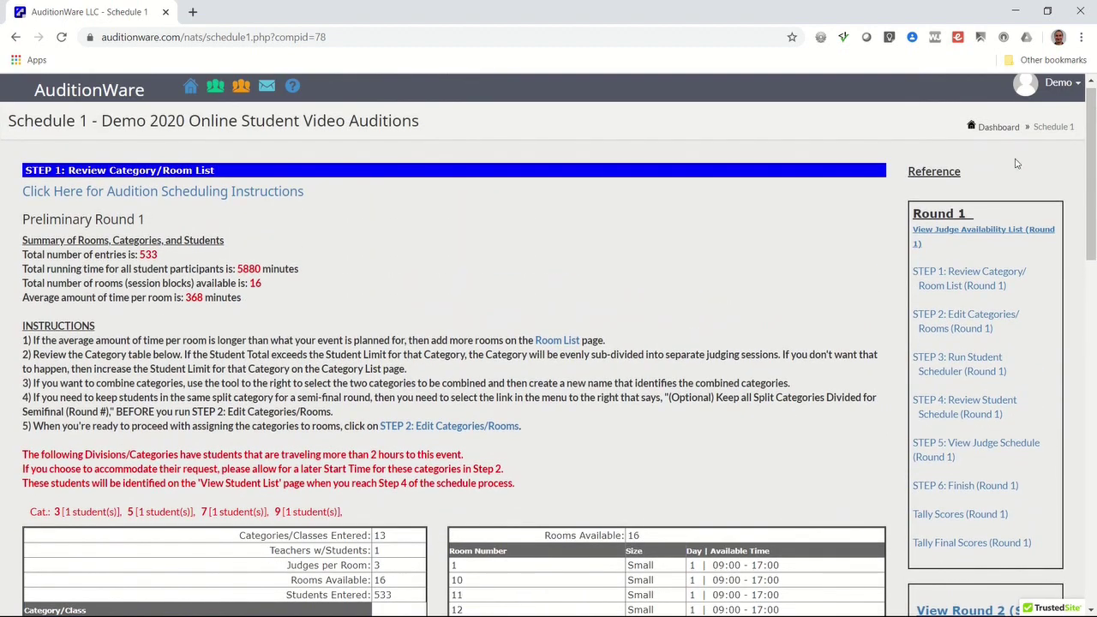
pyautogui.click(957, 319)
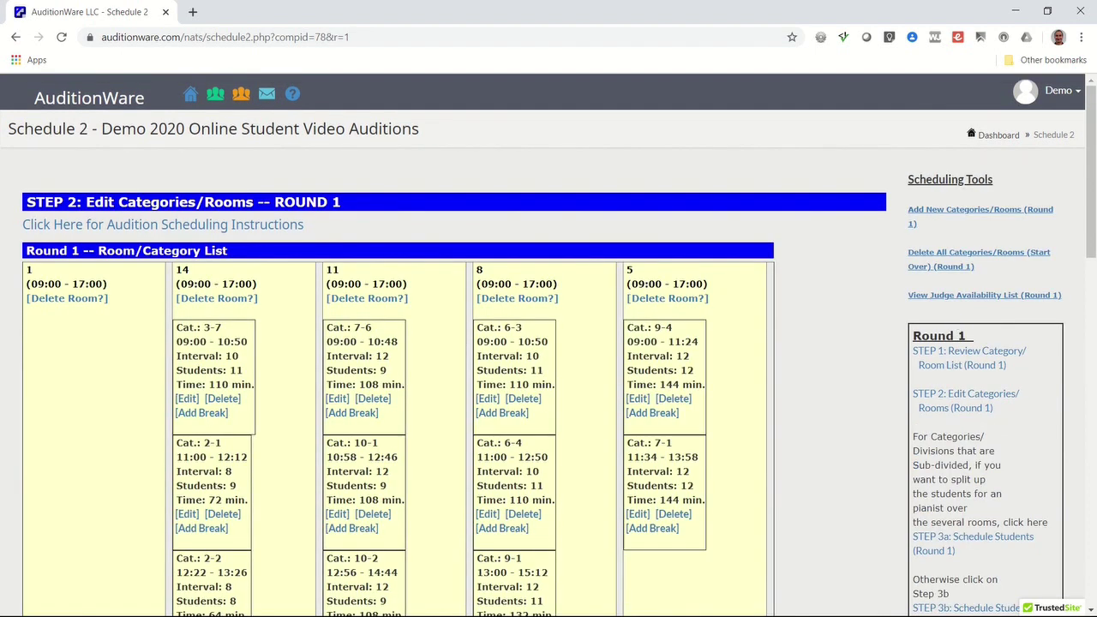
# Step: Auto-assign the Round 1 categories to rooms and review the resulting room grid
pyautogui.click(622, 610)
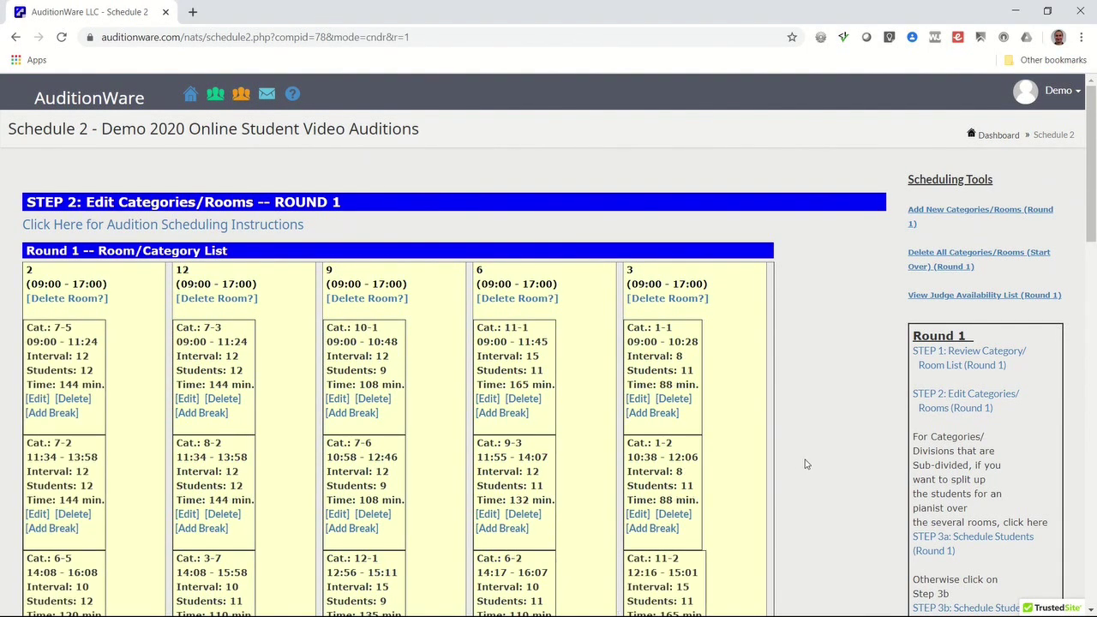
pyautogui.scroll(-3, 805, 463)
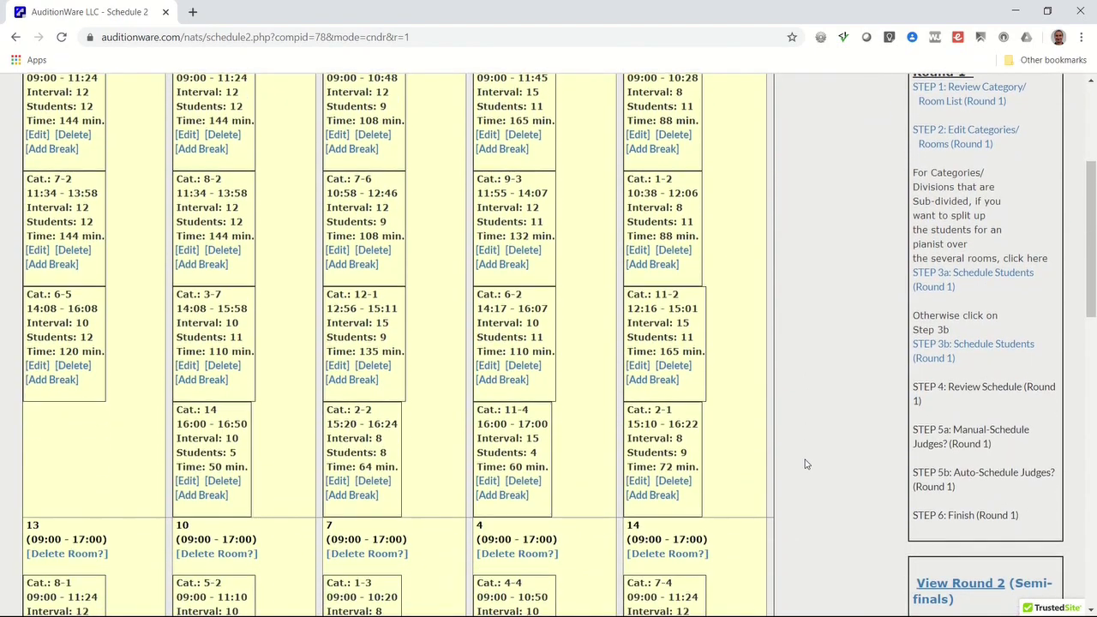
pyautogui.scroll(-5, 804, 464)
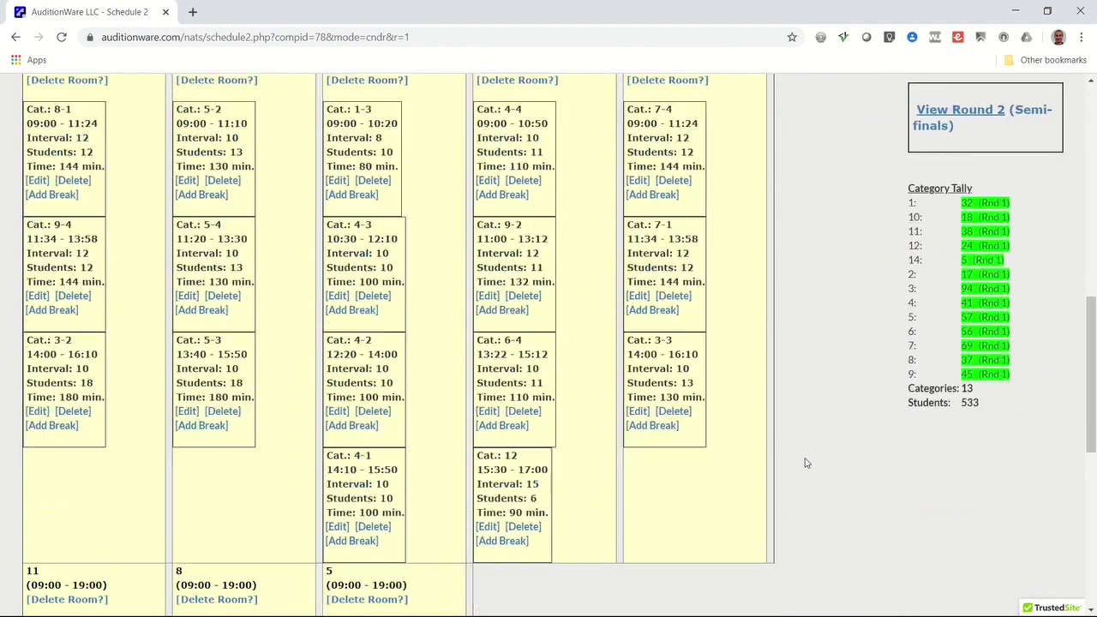
pyautogui.scroll(-5, 805, 464)
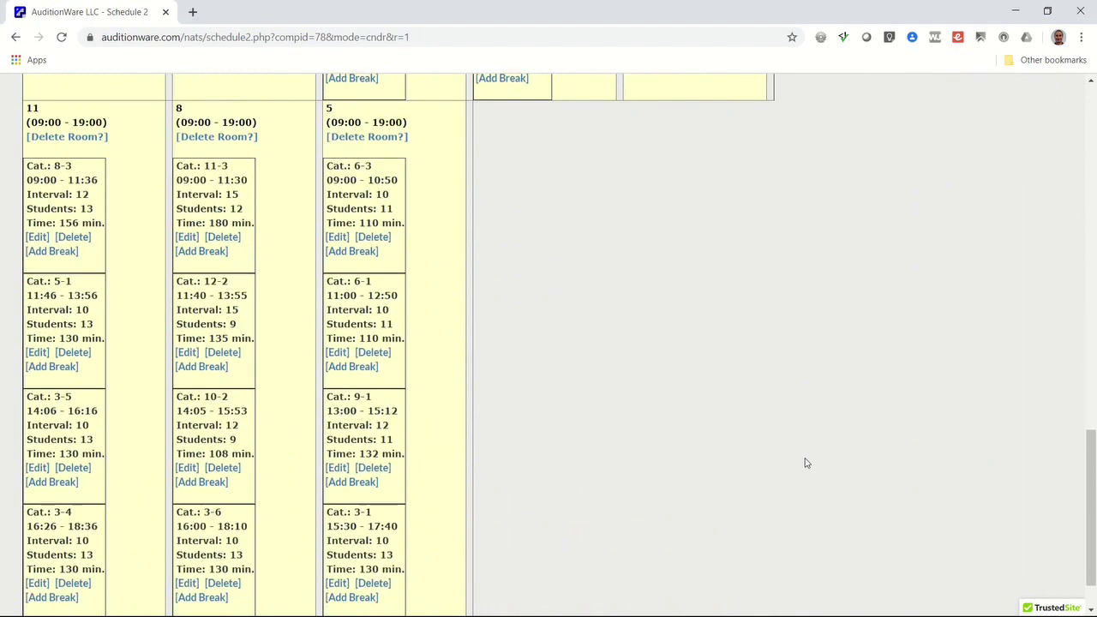
pyautogui.scroll(-2, 804, 464)
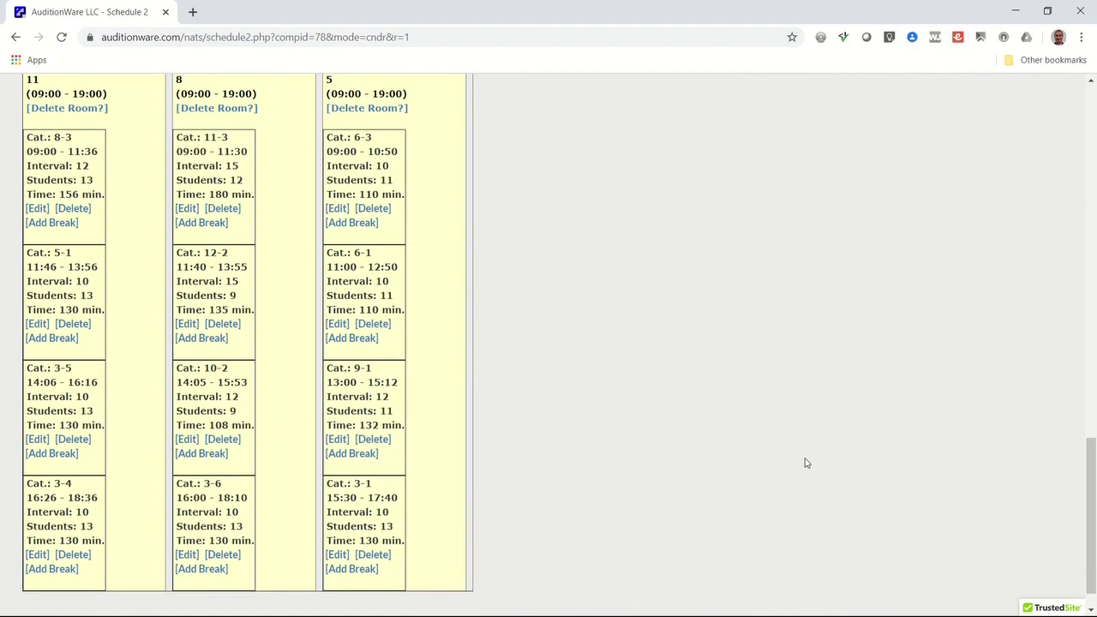
pyautogui.scroll(5, 805, 464)
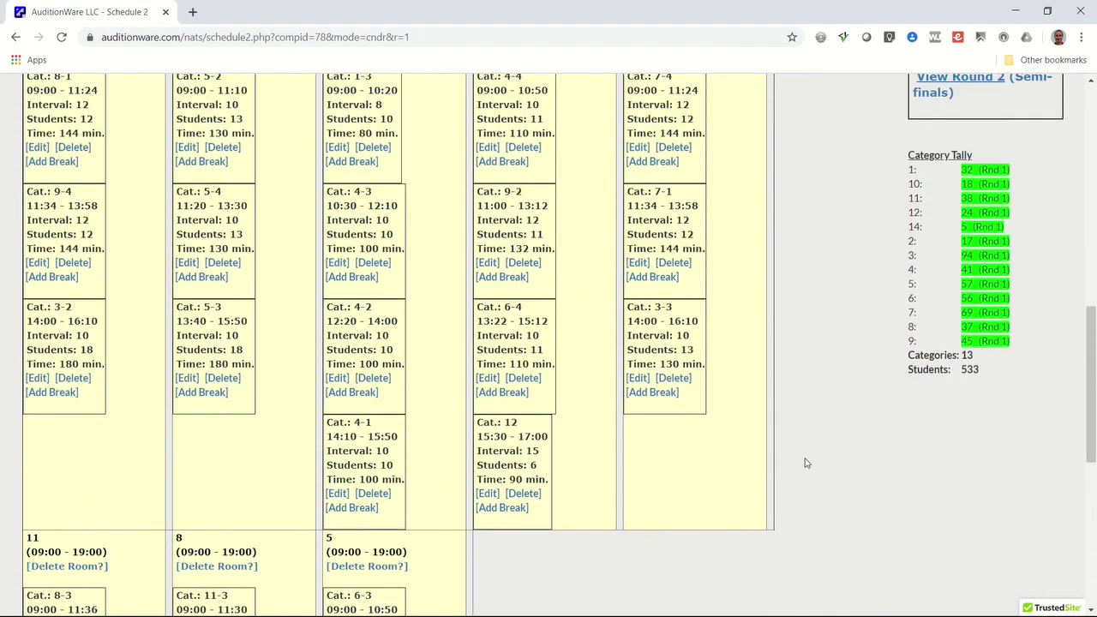
pyautogui.scroll(3, 804, 463)
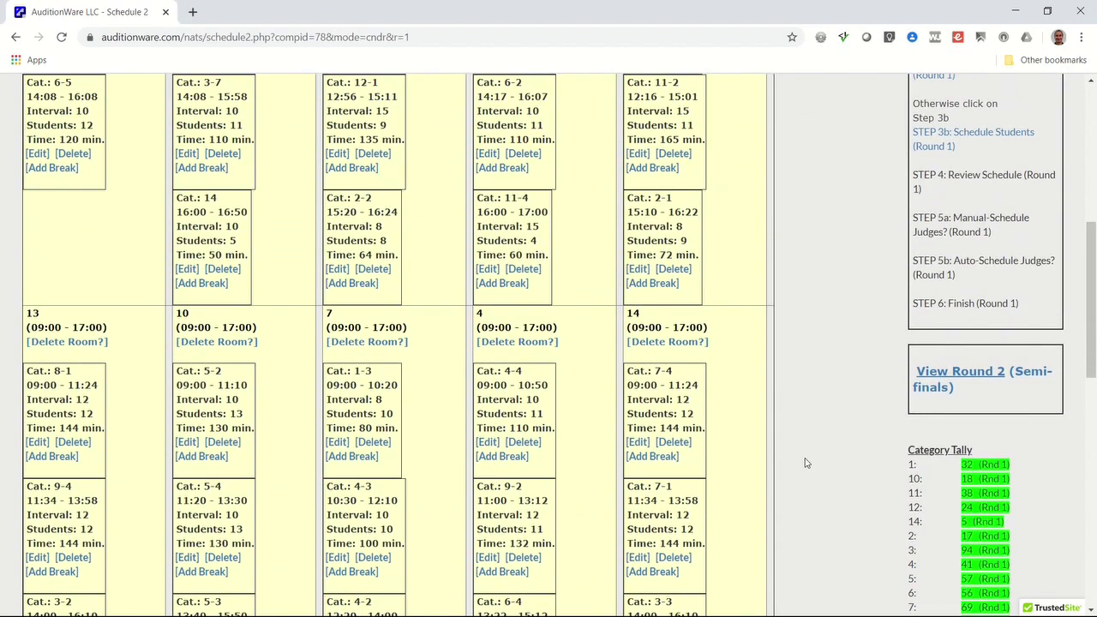
pyautogui.scroll(4, 804, 463)
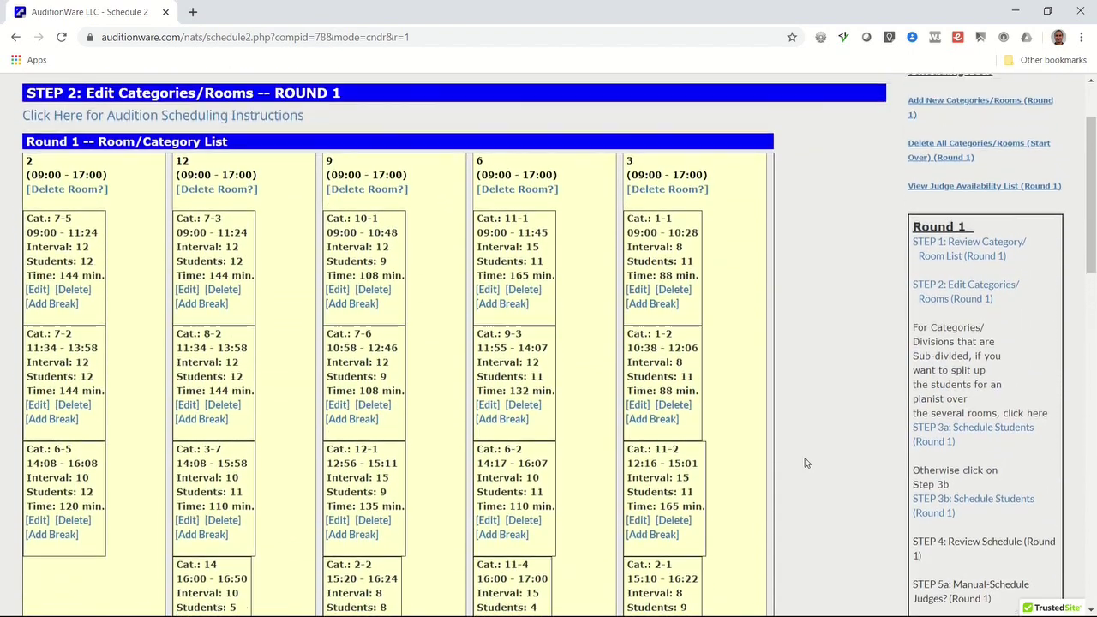
pyautogui.scroll(2, 804, 463)
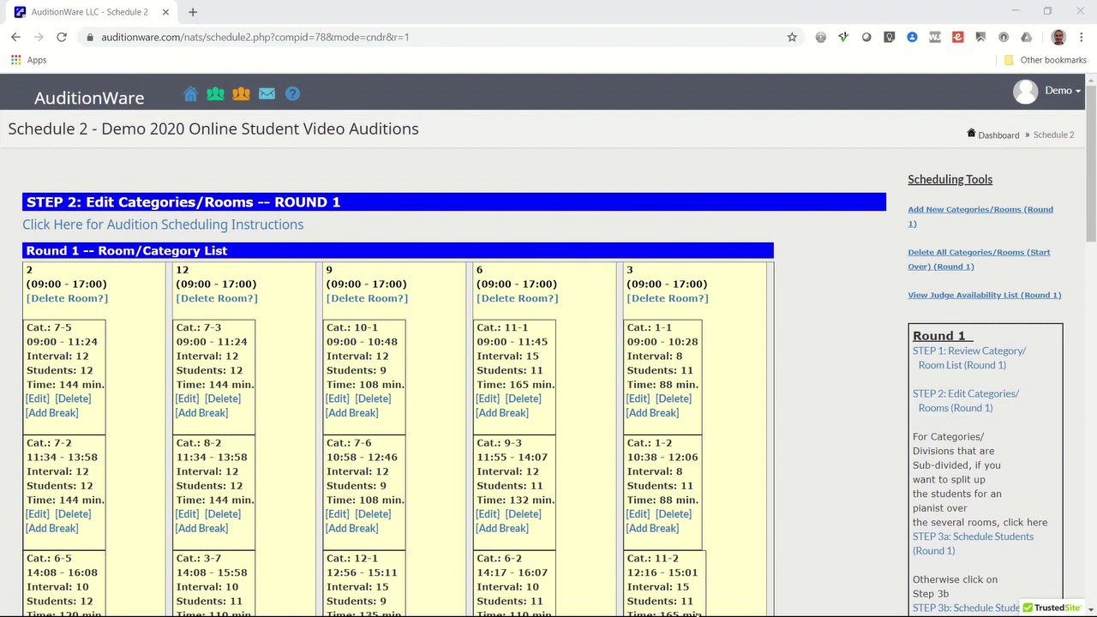
# Step: Run Step 3b to schedule students into Room 10's 10-minute slots from 09:00
pyautogui.click(614, 608)
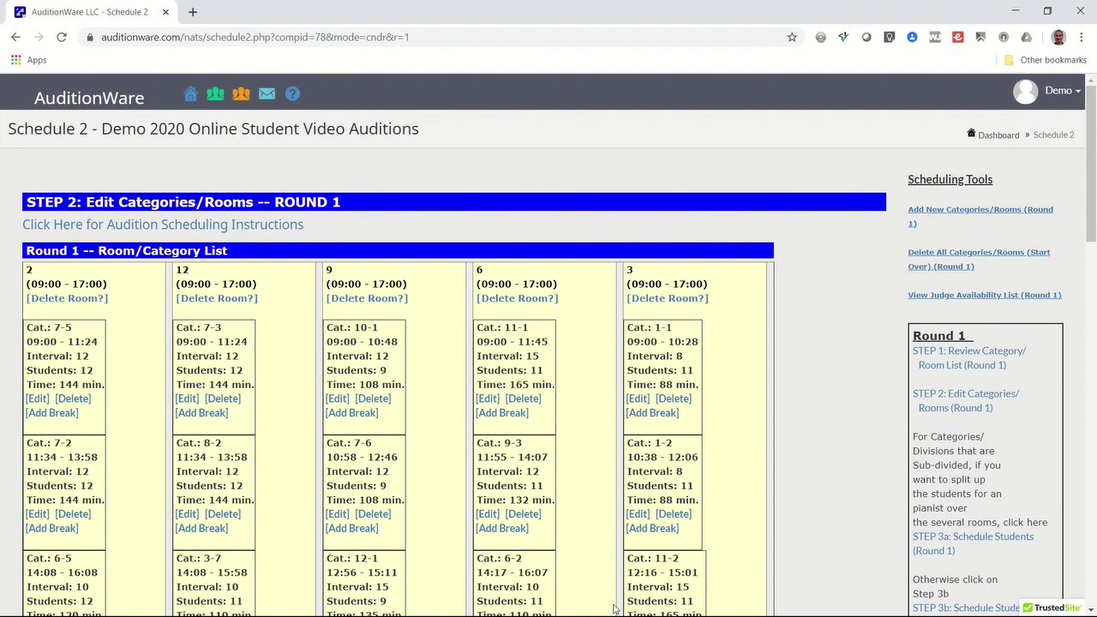
pyautogui.scroll(-3, 824, 498)
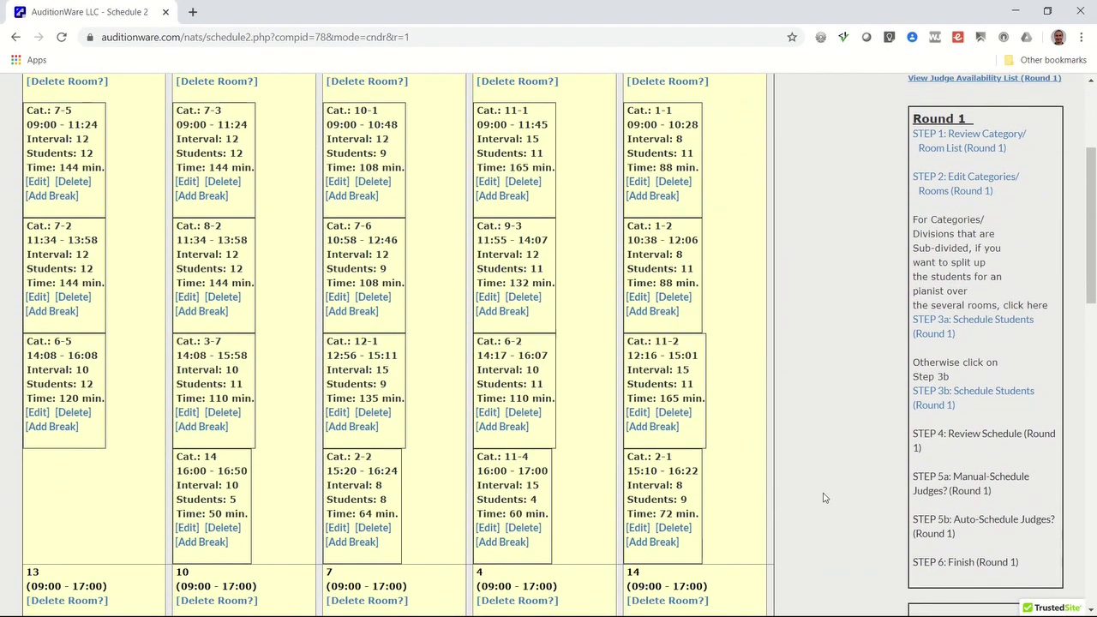
pyautogui.click(988, 396)
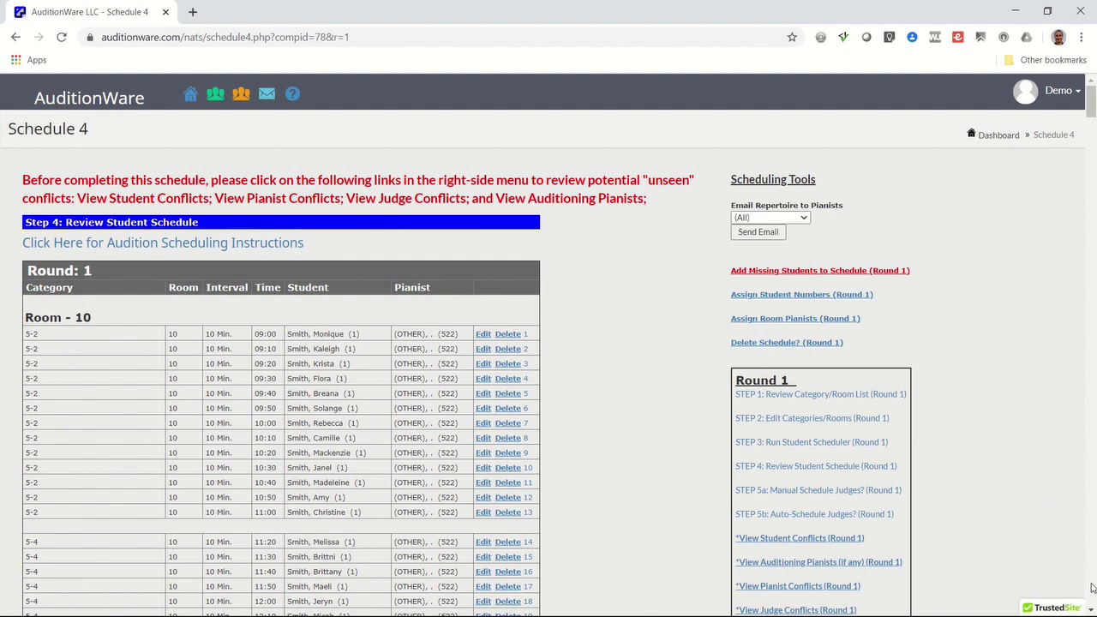
# Step: Open the Round 1 Judge Schedule showing three judges per category
pyautogui.scroll(-20, 1092, 588)
pyautogui.click(1091, 588)
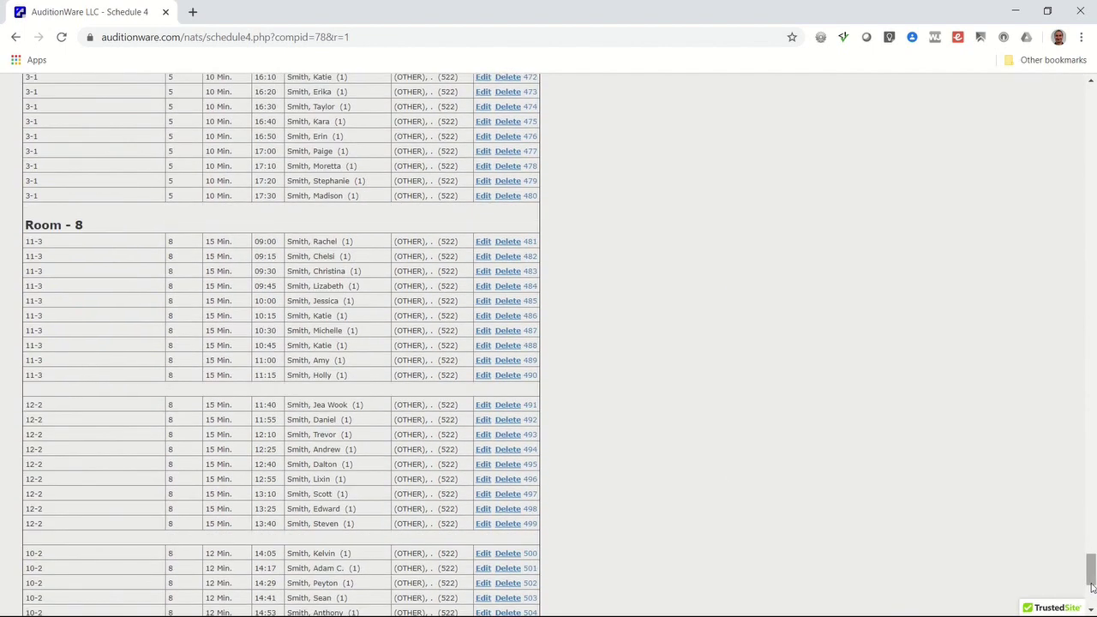
pyautogui.click(1091, 588)
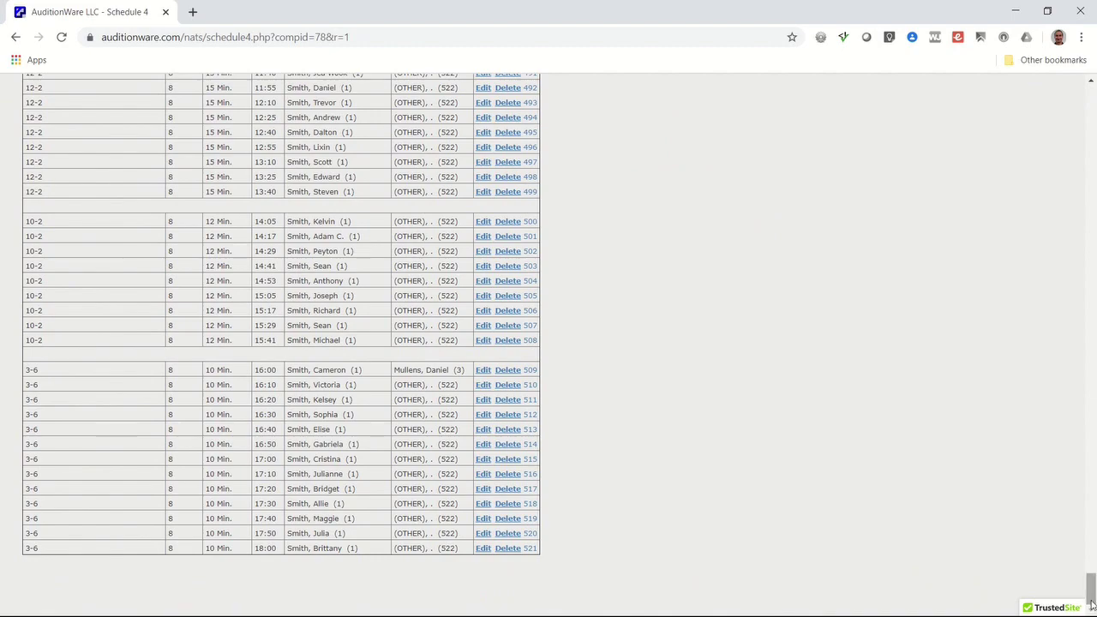
pyautogui.moveTo(1091, 601); pyautogui.dragTo(1090, 115)
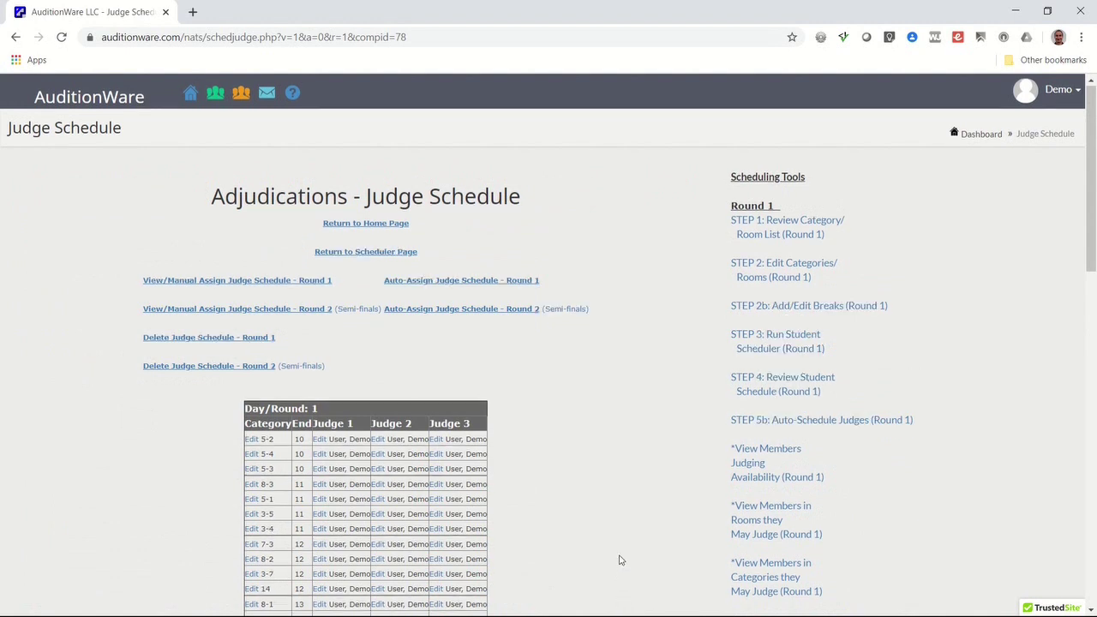
# Step: Review the Round 1 judge schedule down to Finish, then return to the dashboard
pyautogui.scroll(-2, 621, 560)
pyautogui.scroll(-2, 620, 560)
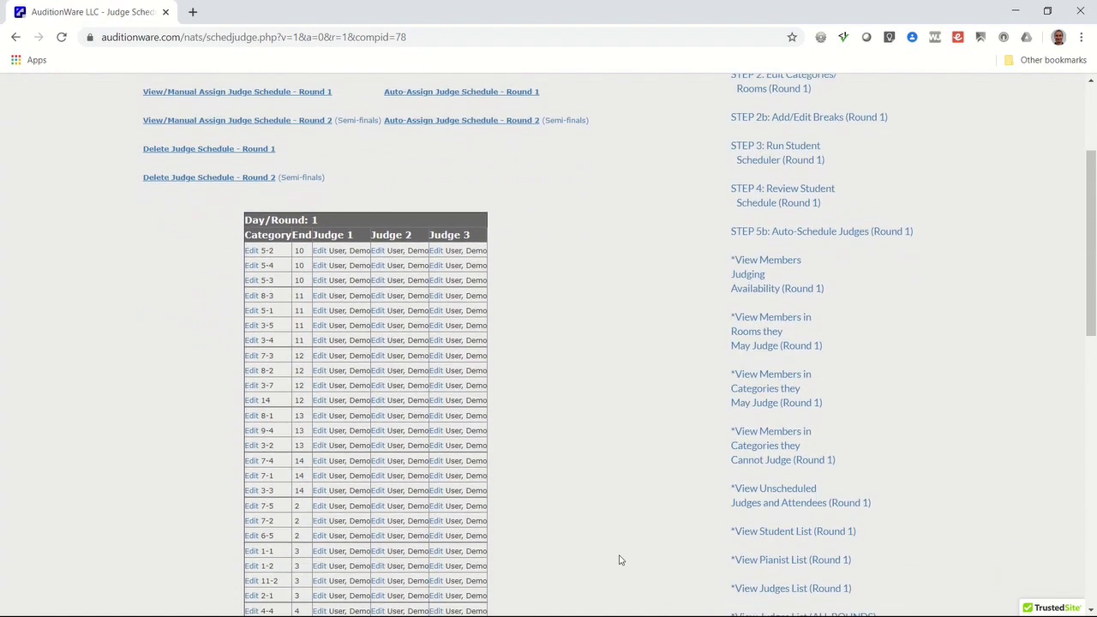
pyautogui.scroll(-2, 620, 560)
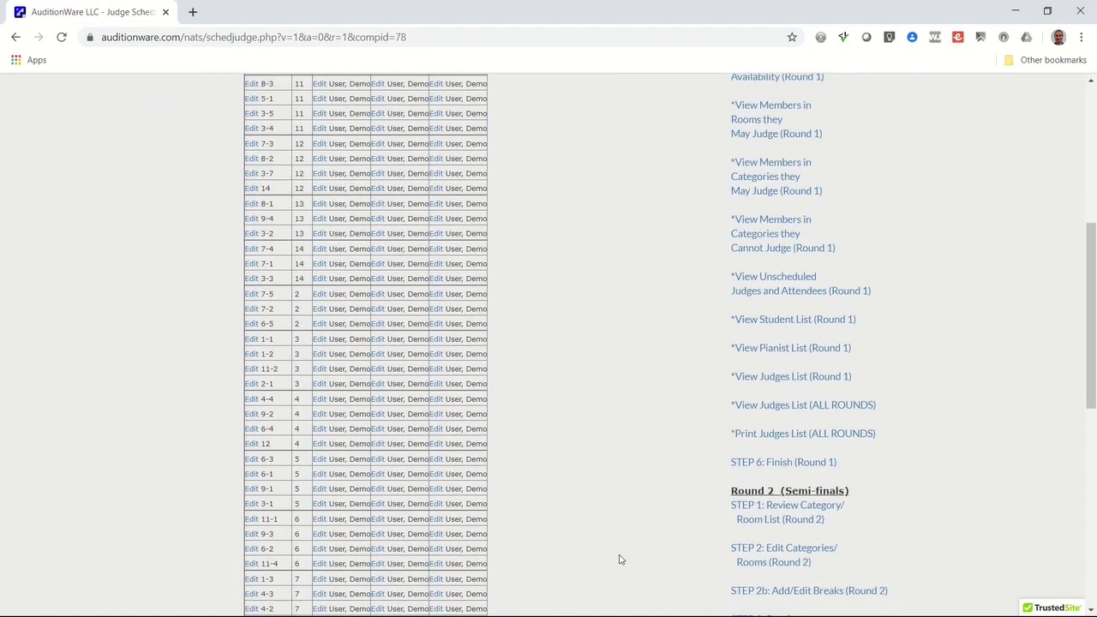
pyautogui.scroll(-1, 620, 559)
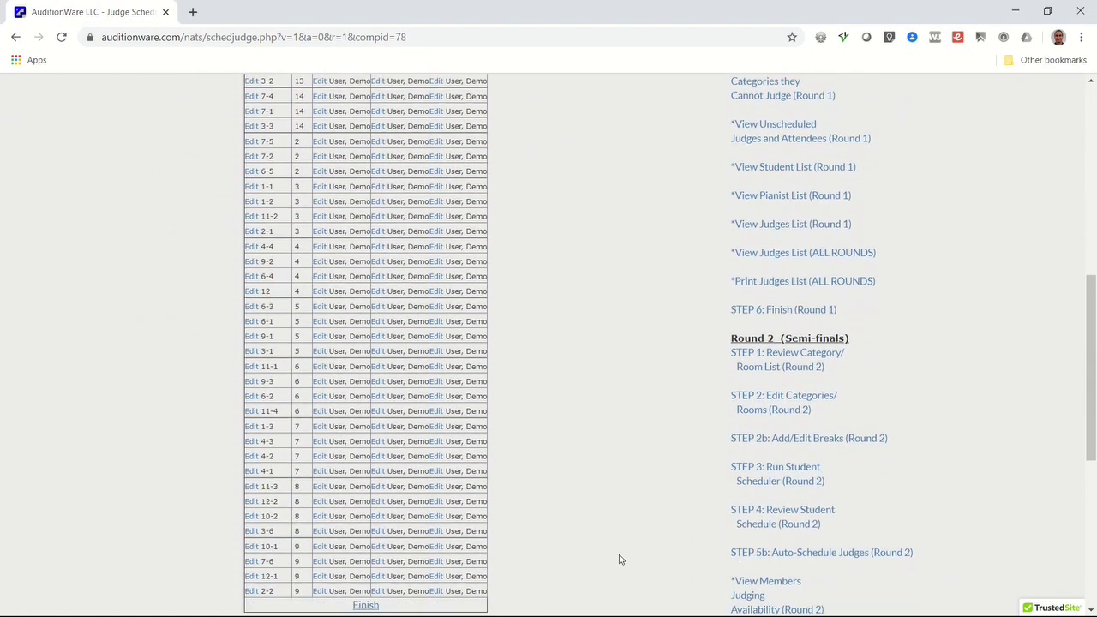
pyautogui.scroll(-2, 620, 559)
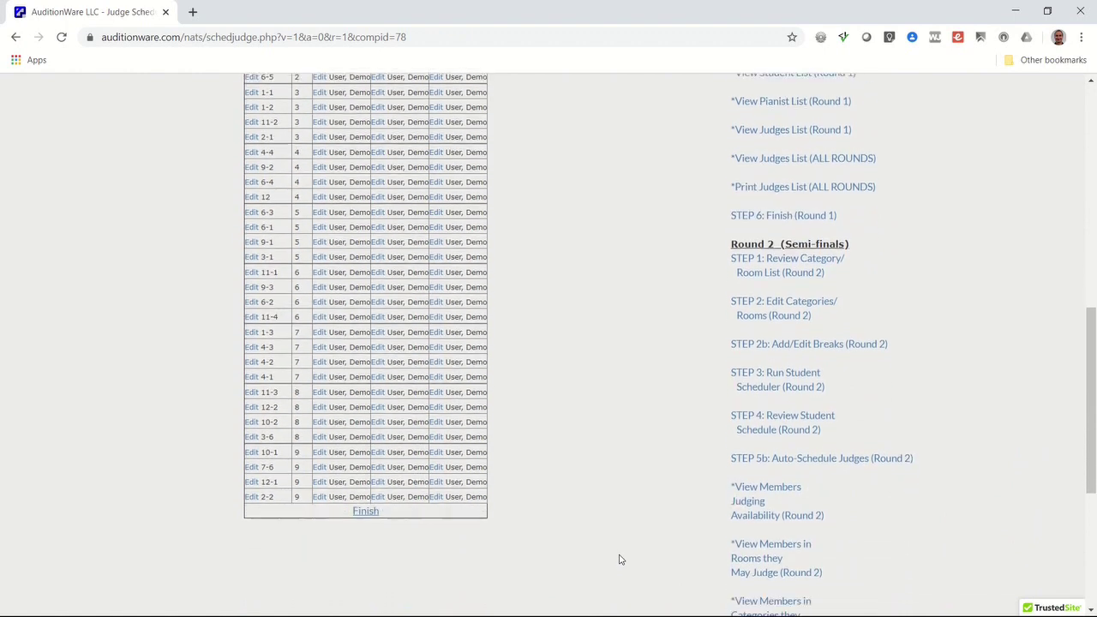
pyautogui.scroll(-2, 621, 560)
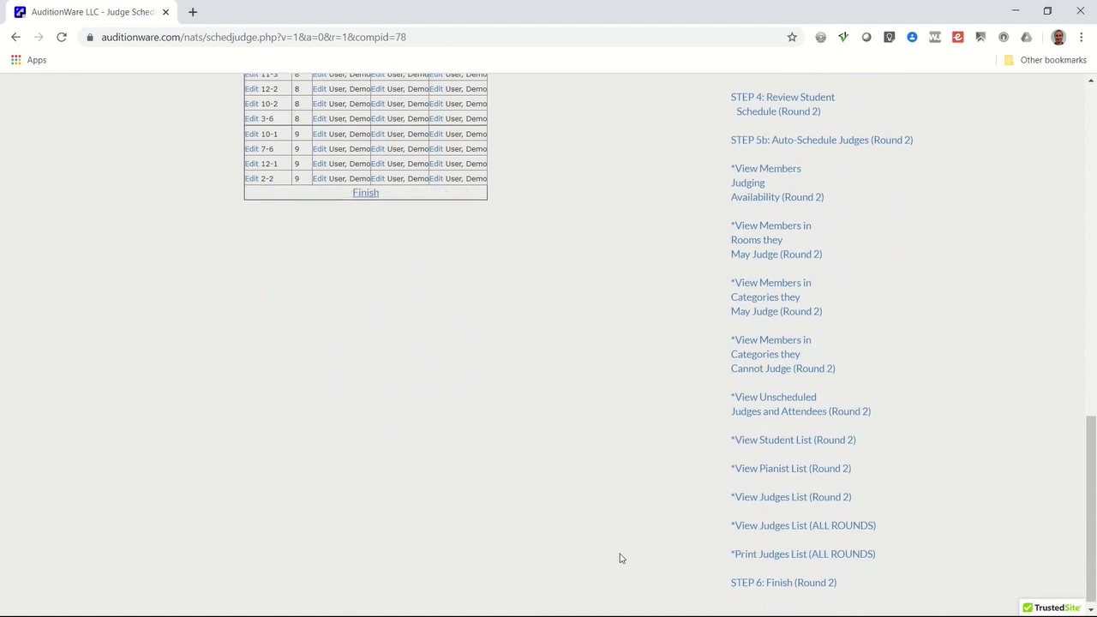
pyautogui.scroll(12, 621, 570)
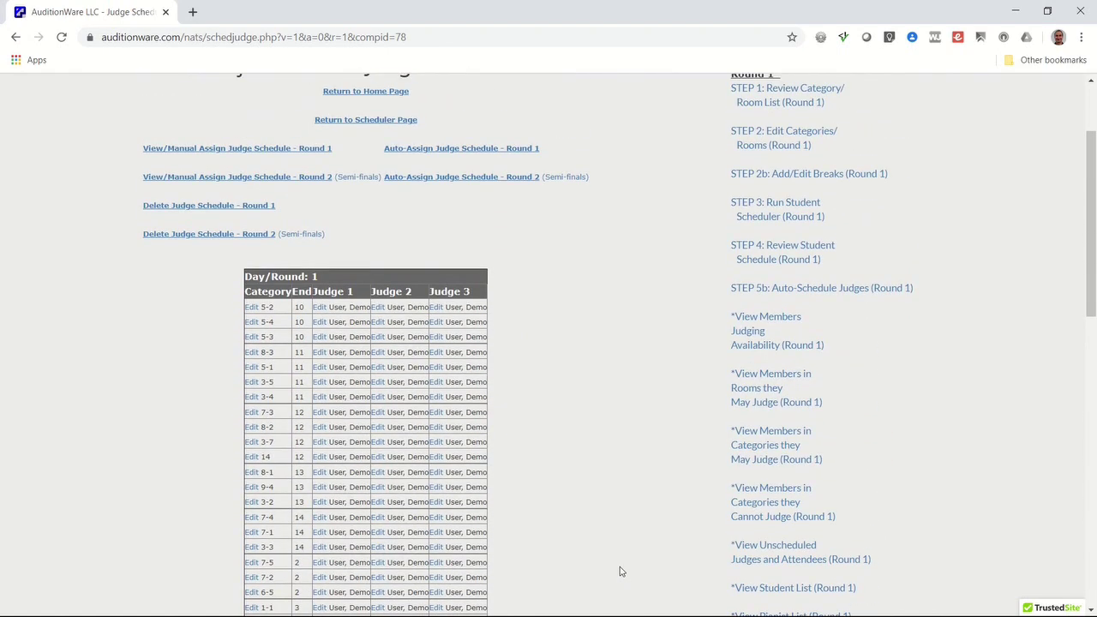
pyautogui.scroll(3, 620, 571)
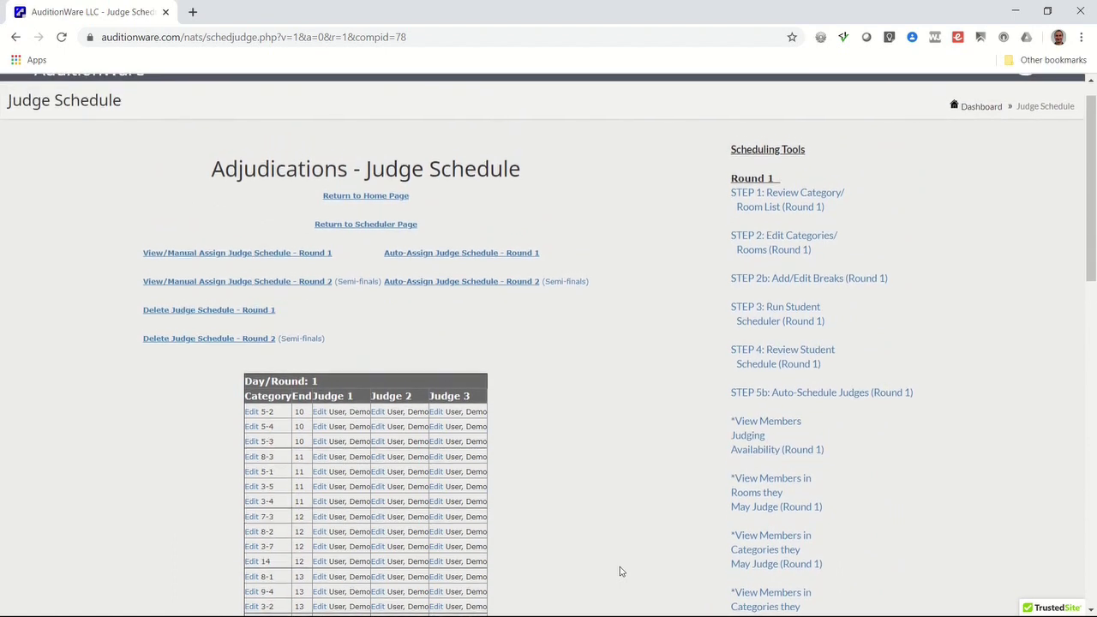
pyautogui.scroll(1, 620, 570)
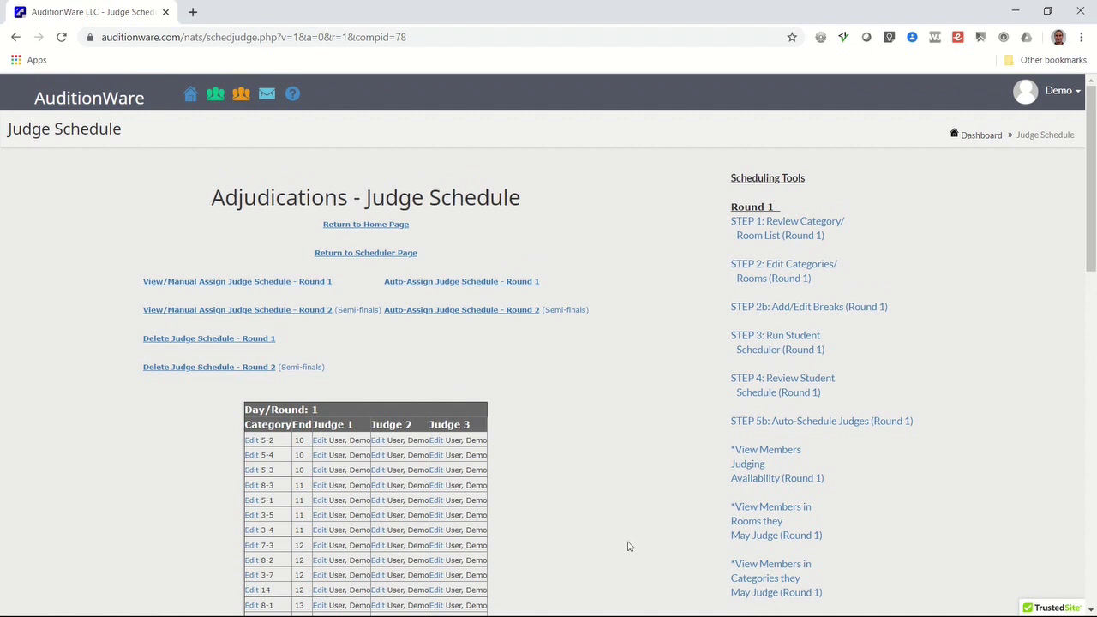
pyautogui.click(973, 140)
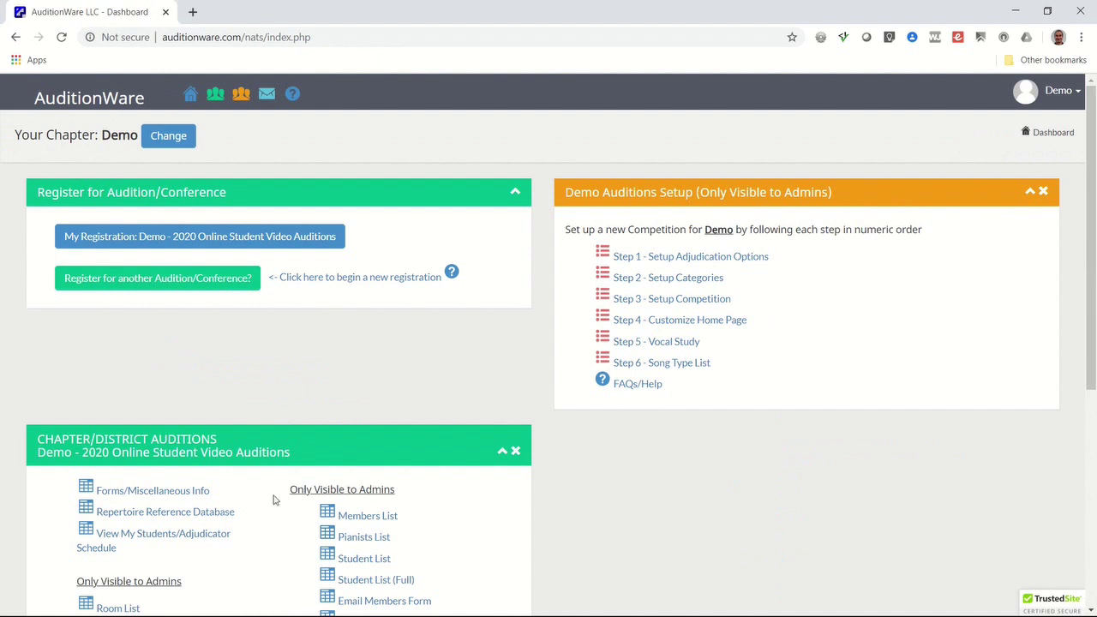
# Step: From the total schedule, open the first Room 10 student's category 5-2 judging form
pyautogui.scroll(-1, 256, 531)
pyautogui.scroll(-1, 255, 535)
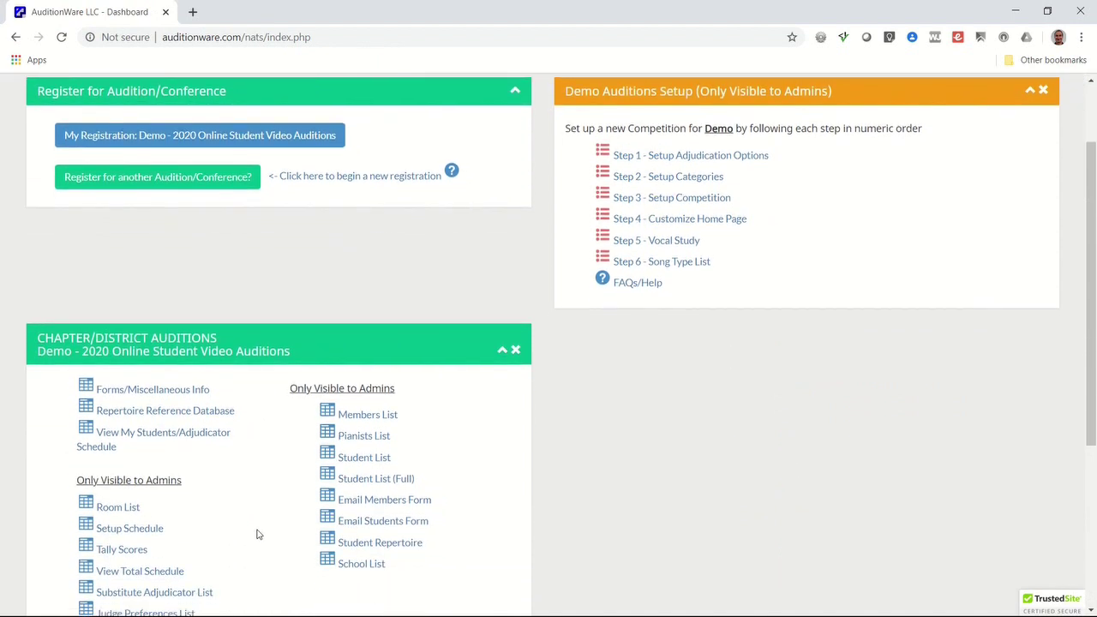
pyautogui.click(157, 550)
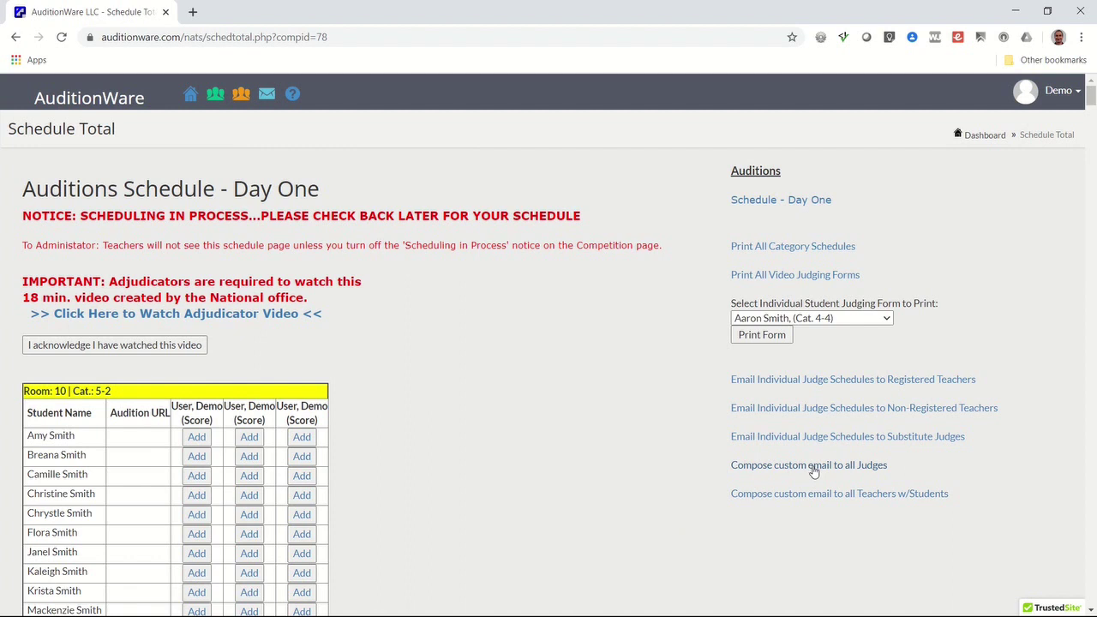
pyautogui.click(813, 472)
pyautogui.click(197, 436)
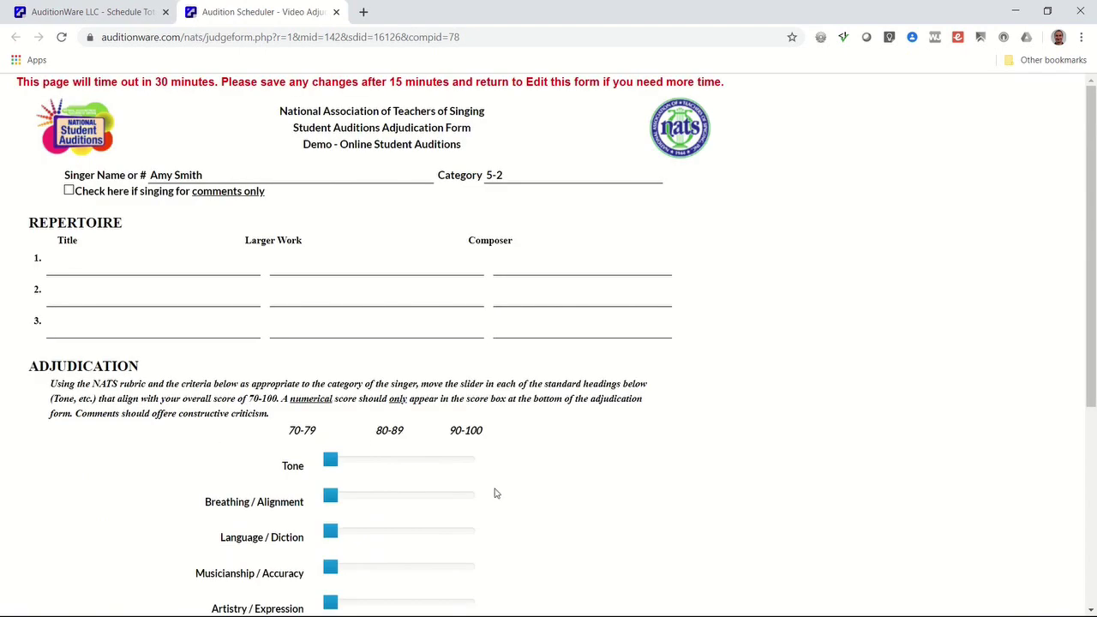
# Step: Look over the blank adjudication form and close its tab without saving
pyautogui.scroll(-1, 609, 520)
pyautogui.scroll(-3, 609, 521)
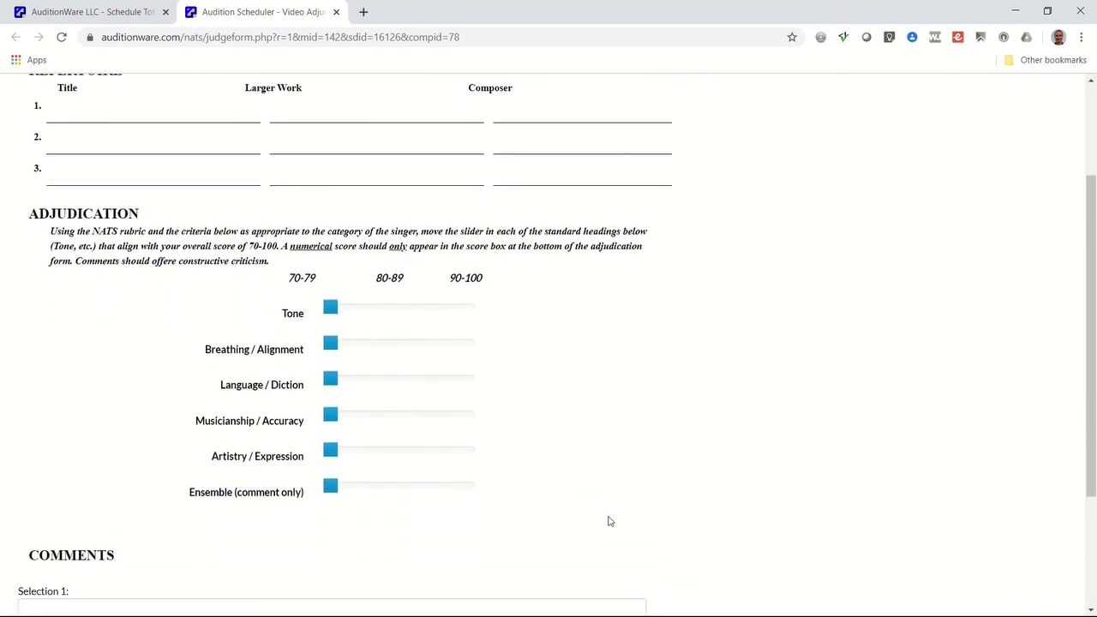
pyautogui.scroll(-2, 609, 520)
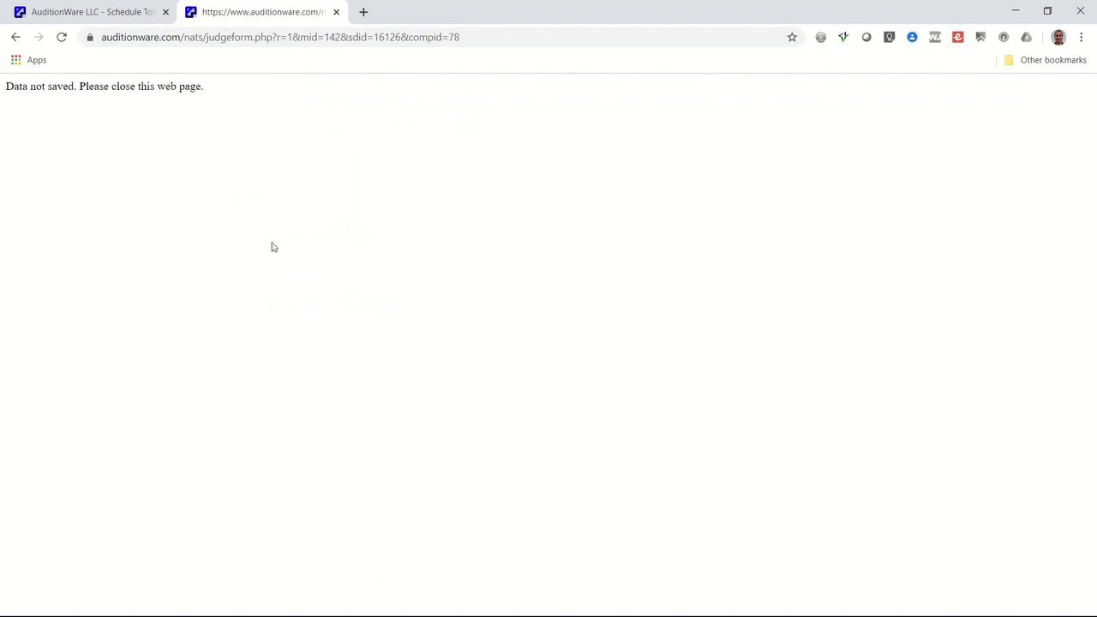
pyautogui.click(336, 13)
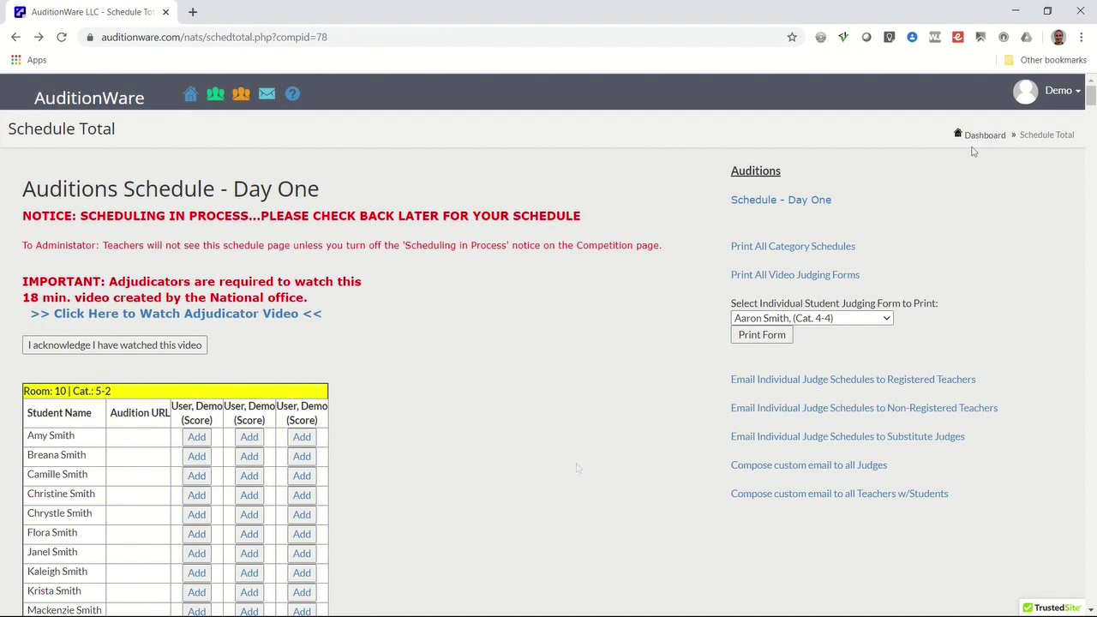
# Step: Open the Round 1 Tally Scores page from the dashboard
pyautogui.click(985, 138)
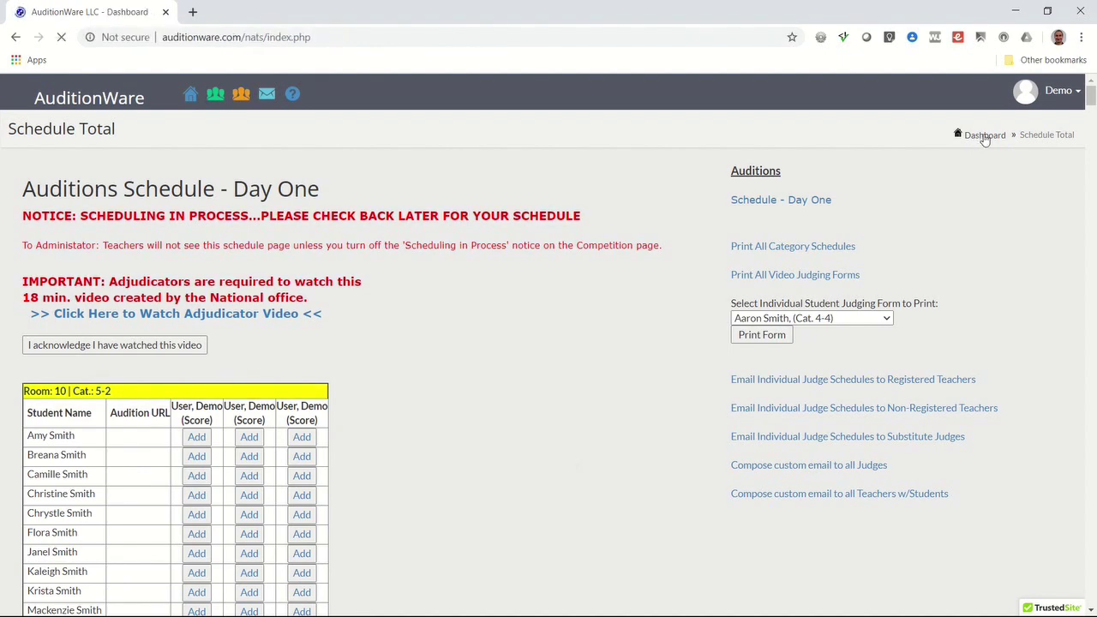
pyautogui.scroll(-2, 596, 547)
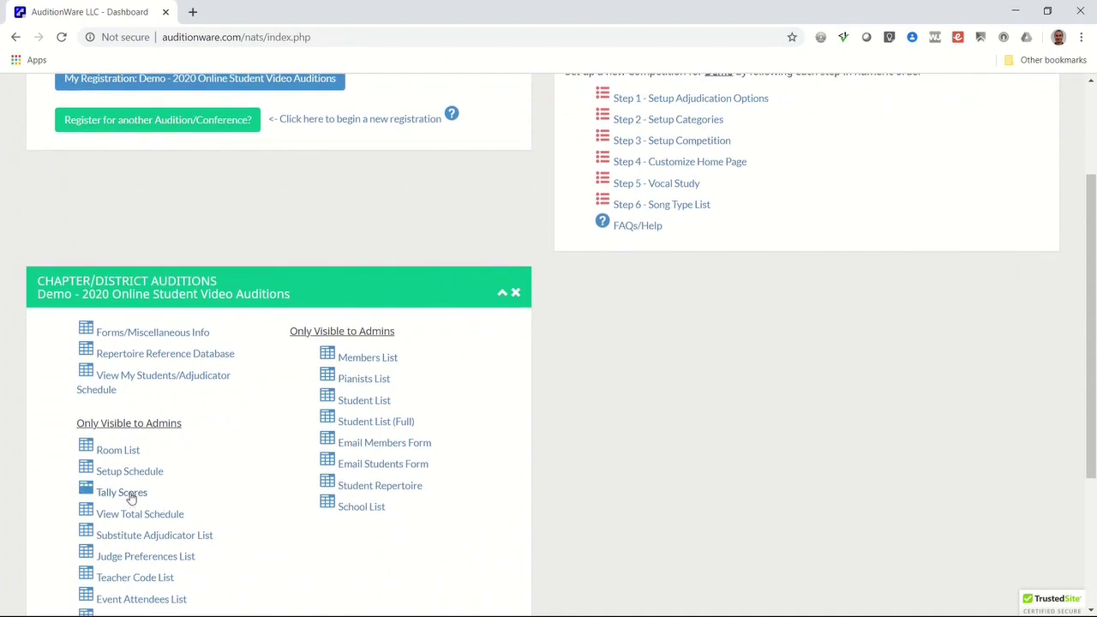
pyautogui.click(121, 493)
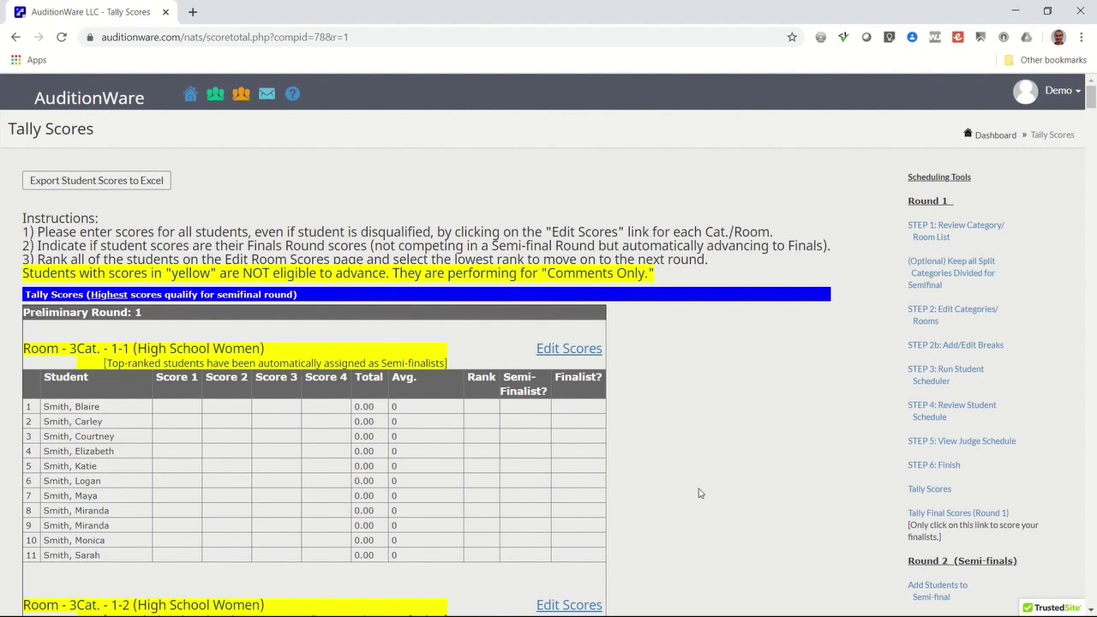
pyautogui.scroll(-1, 699, 493)
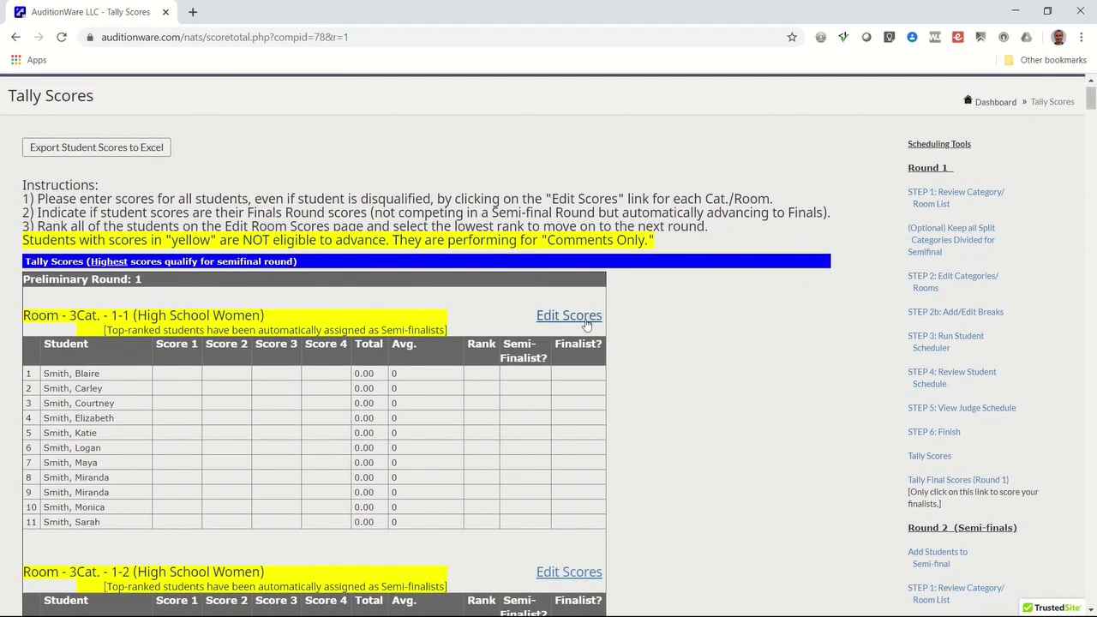
# Step: View the Room 3 category 1-1 score page, then return to the dashboard
pyautogui.click(587, 322)
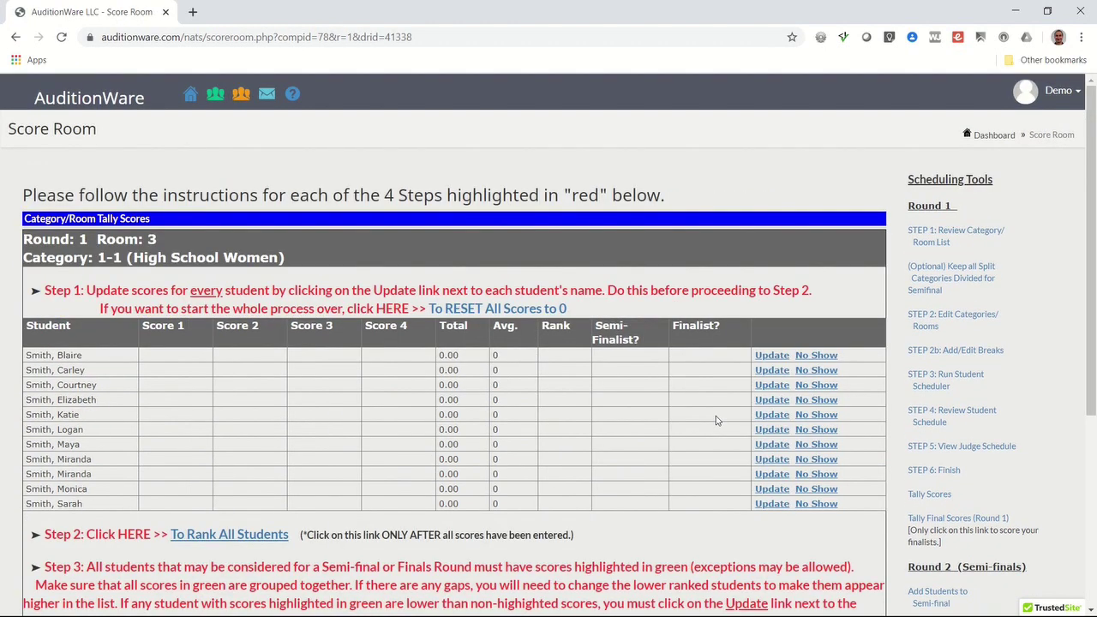
pyautogui.scroll(-1, 717, 420)
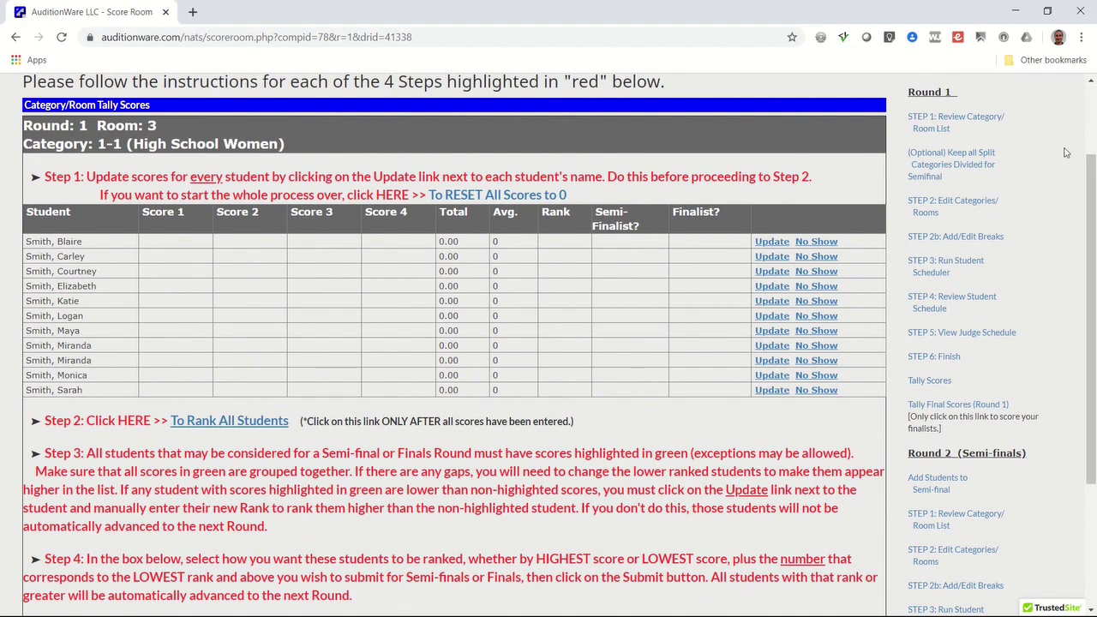
pyautogui.click(1088, 118)
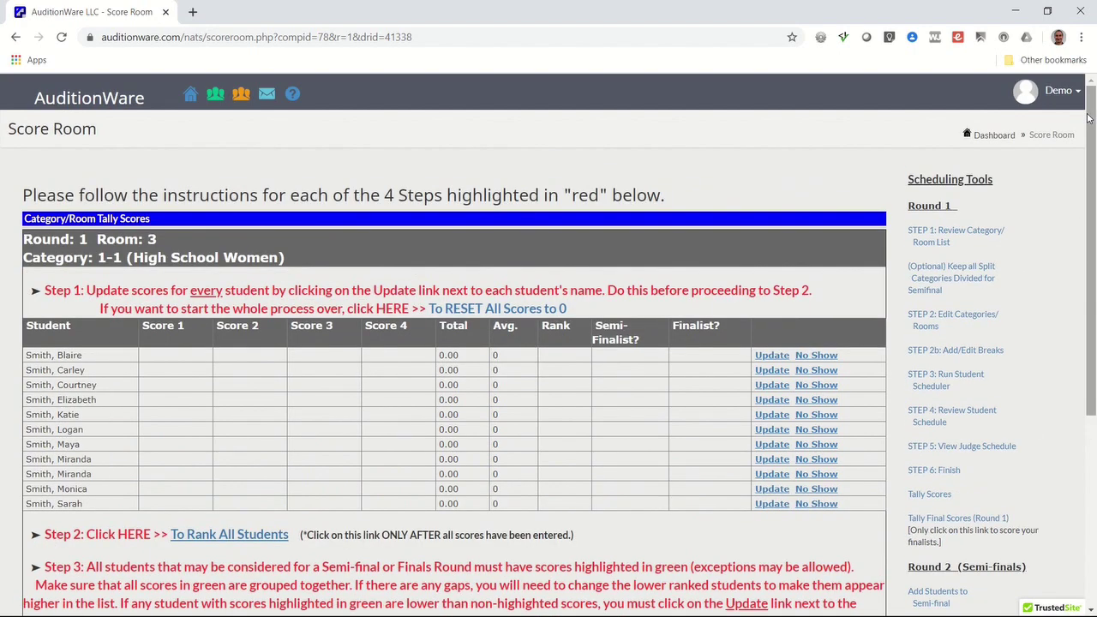
pyautogui.click(1000, 138)
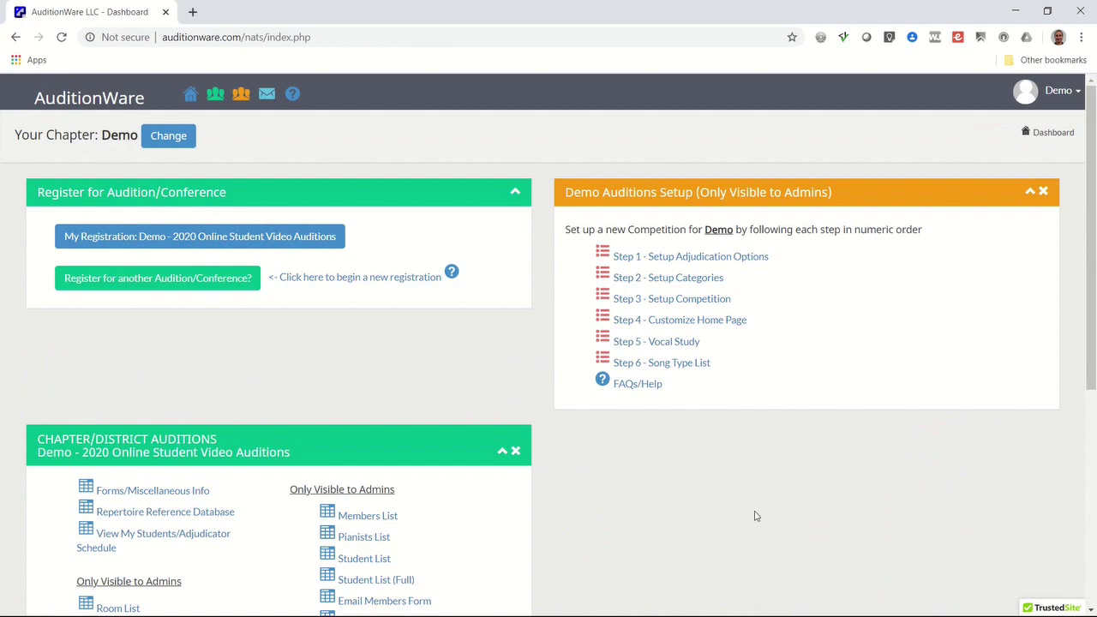